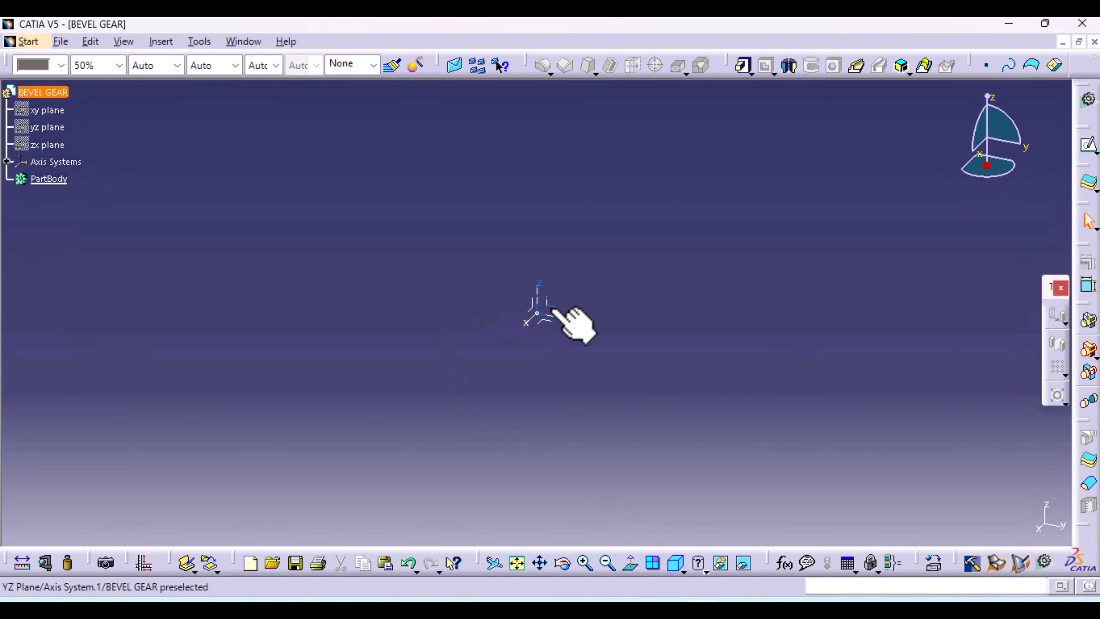
Start a new sketch on the YZ plane of the axis system
click(553, 311)
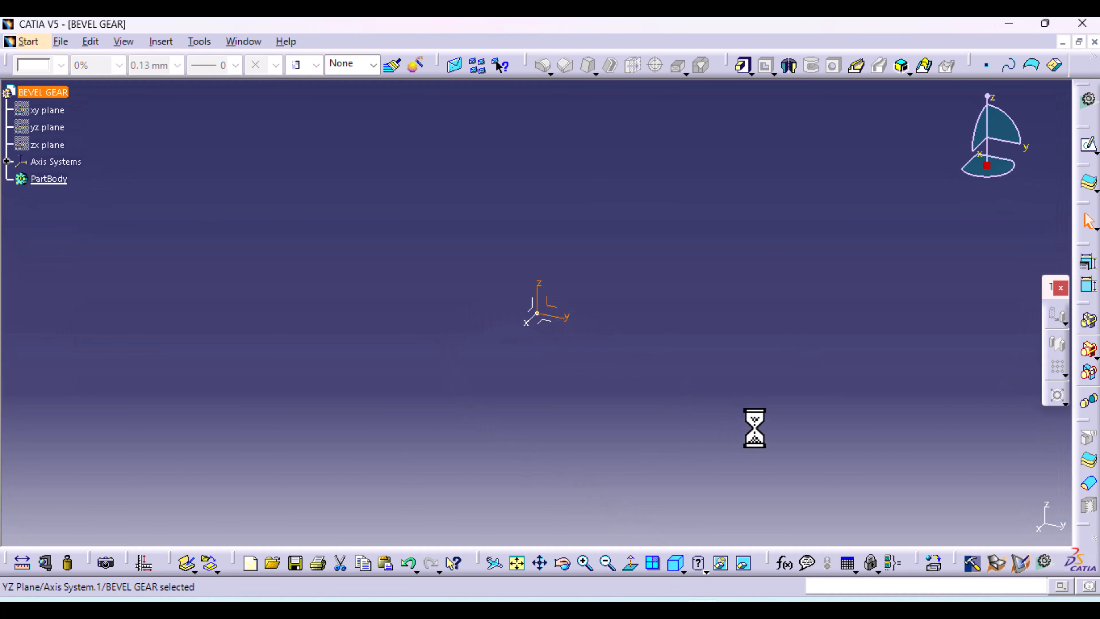
click(500, 65)
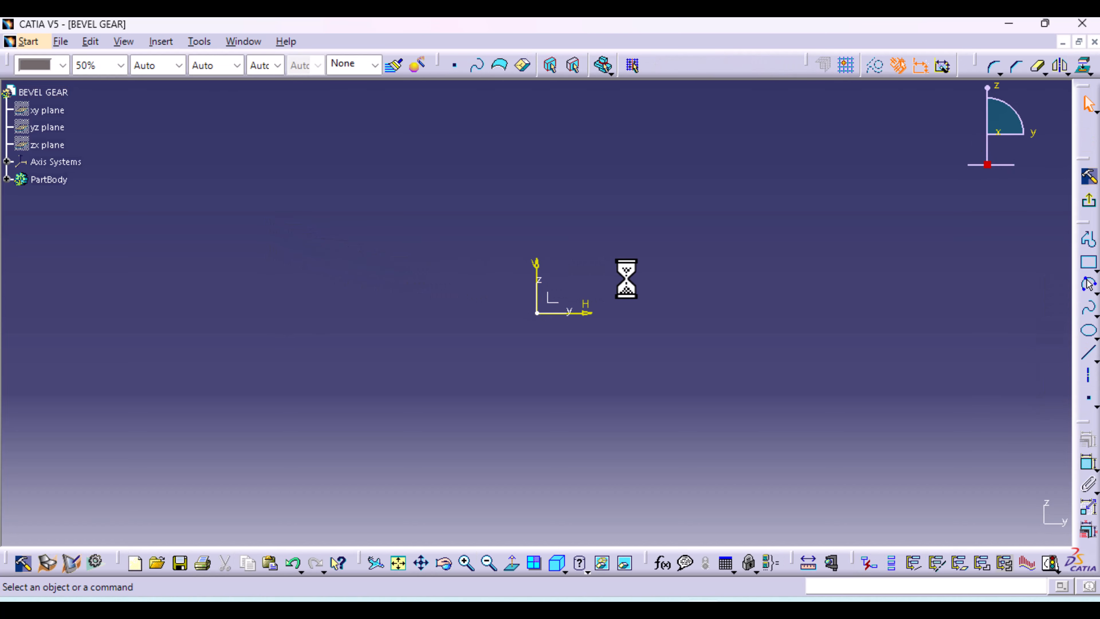
middle_drag(635, 299, 575, 359)
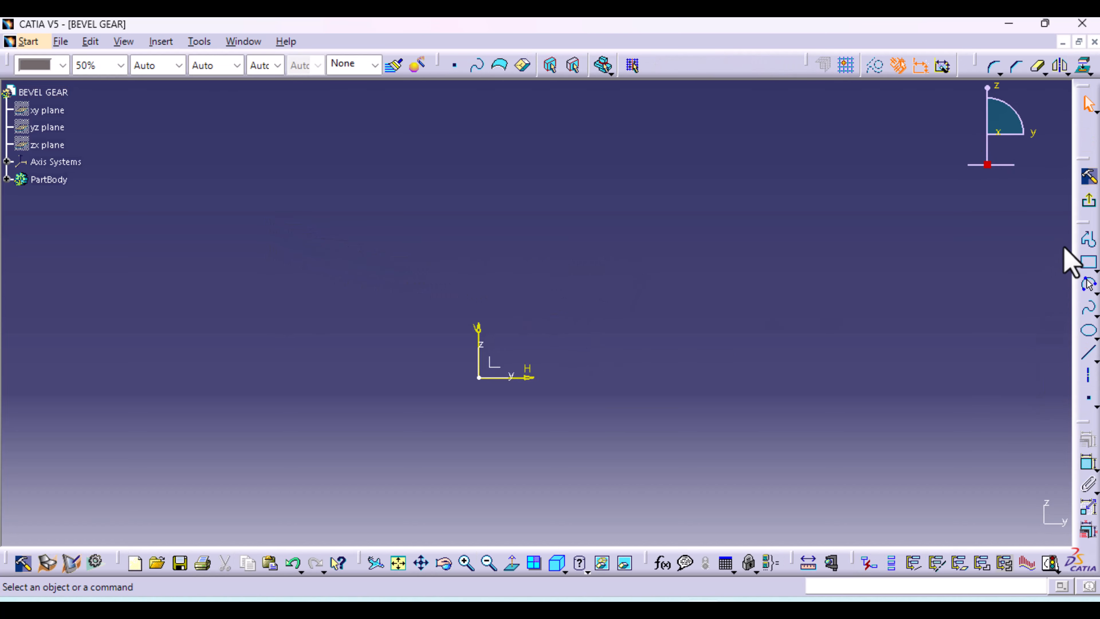
Draw an open stepped profile from the vertical axis about 119 mm above the origin, through a slanted corner near (85, 75), to the origin
click(1089, 241)
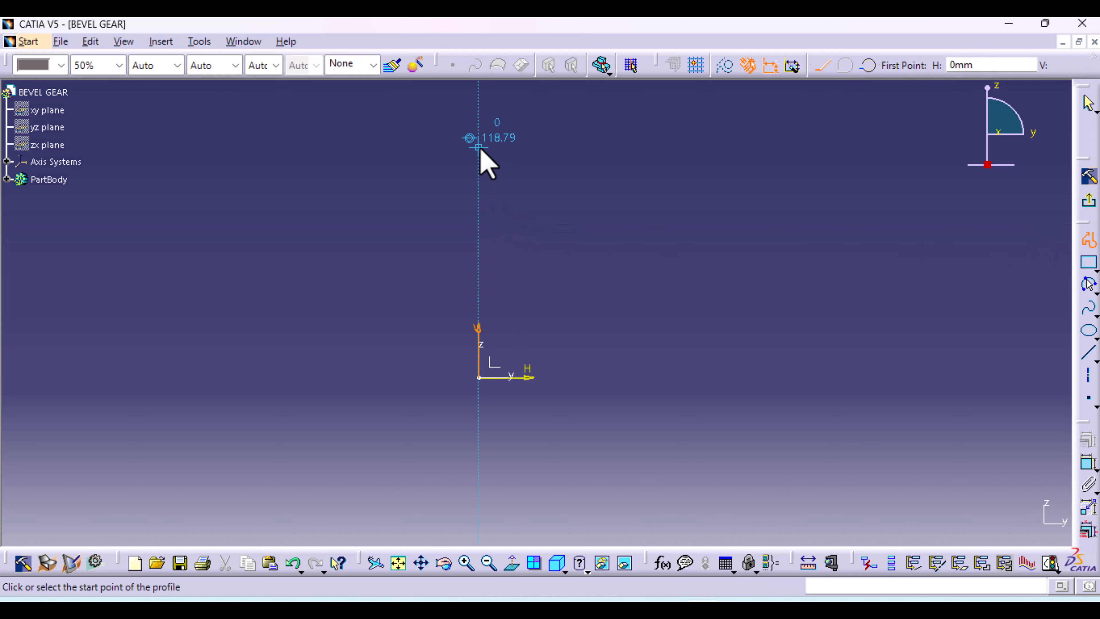
click(479, 147)
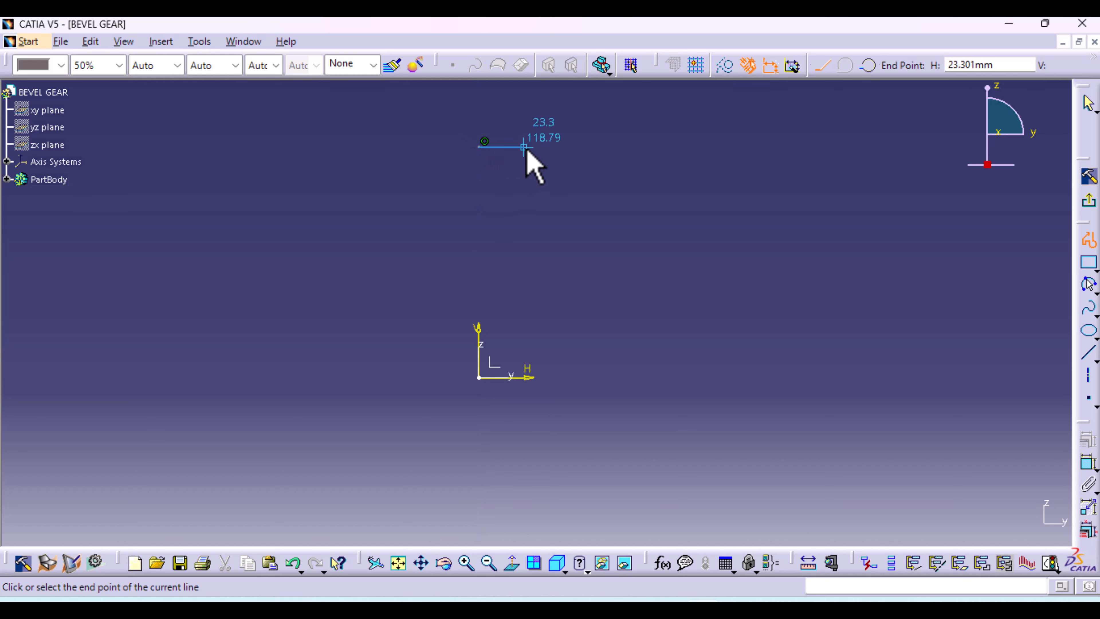
click(548, 147)
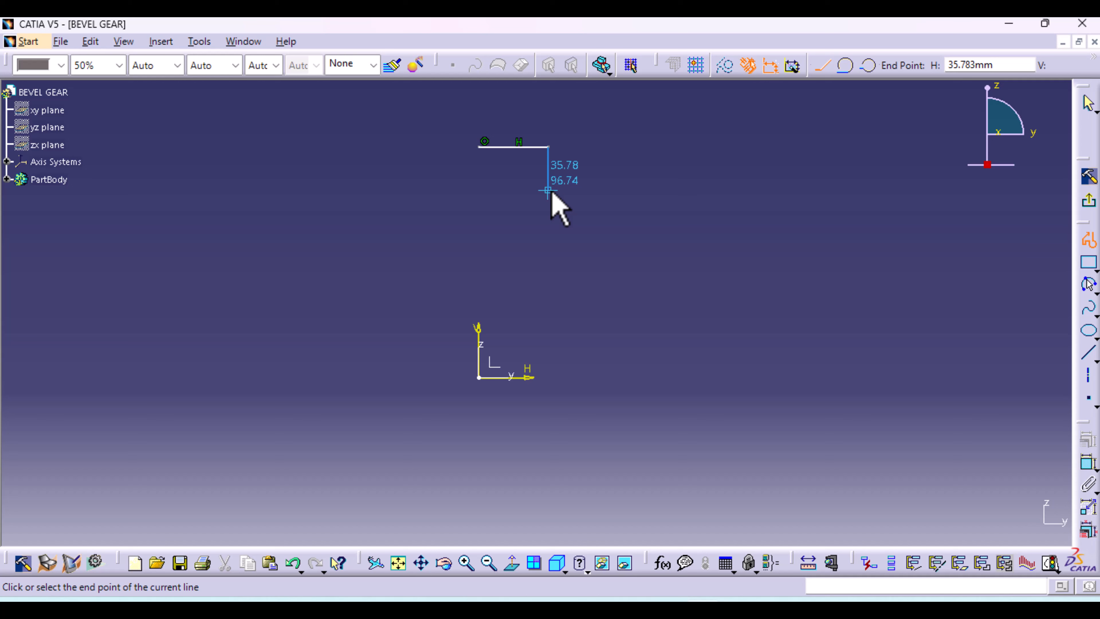
click(547, 190)
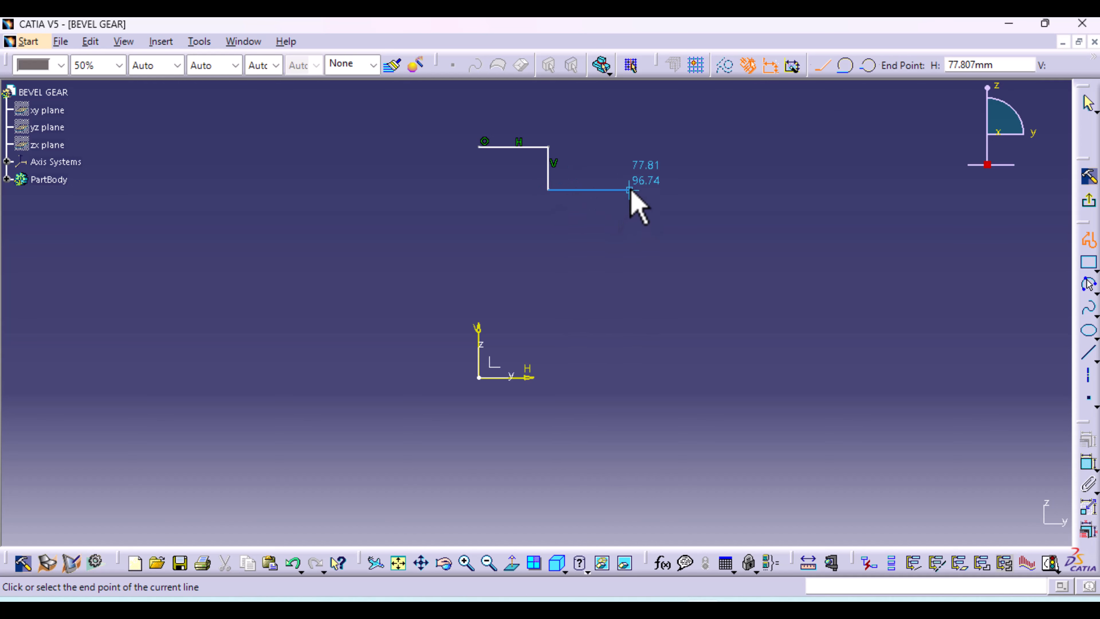
click(600, 190)
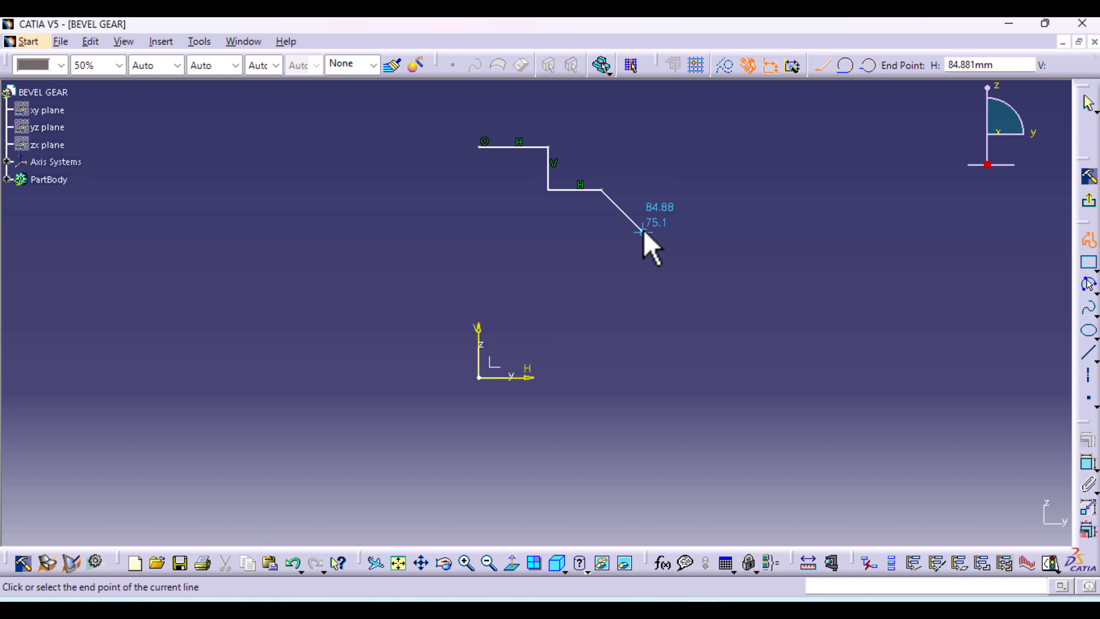
click(643, 233)
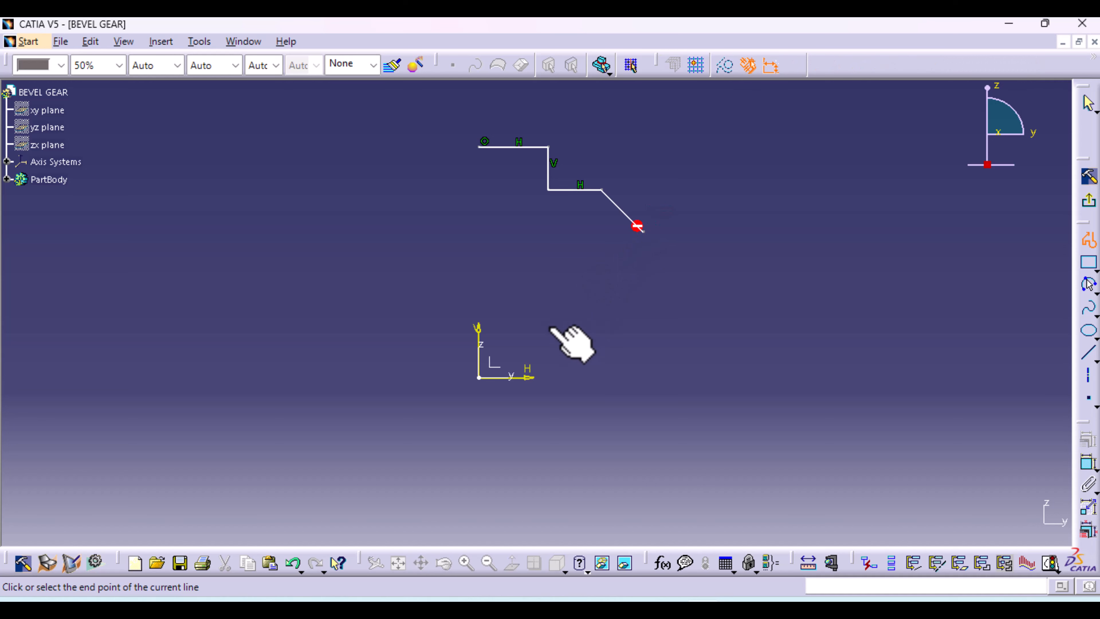
click(479, 377)
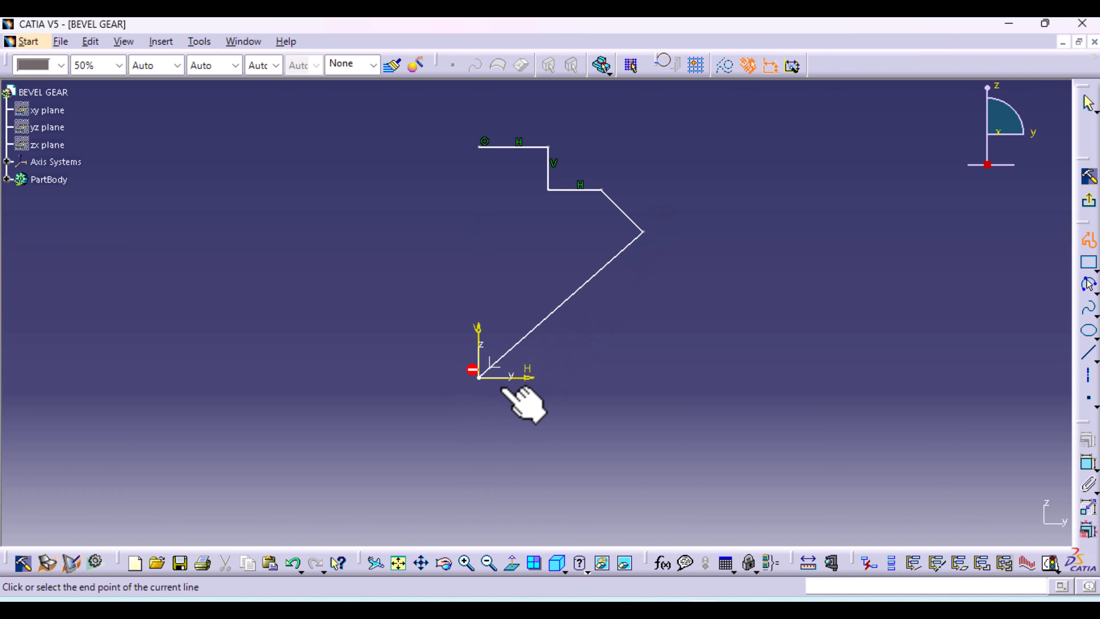
click(1086, 244)
click(892, 346)
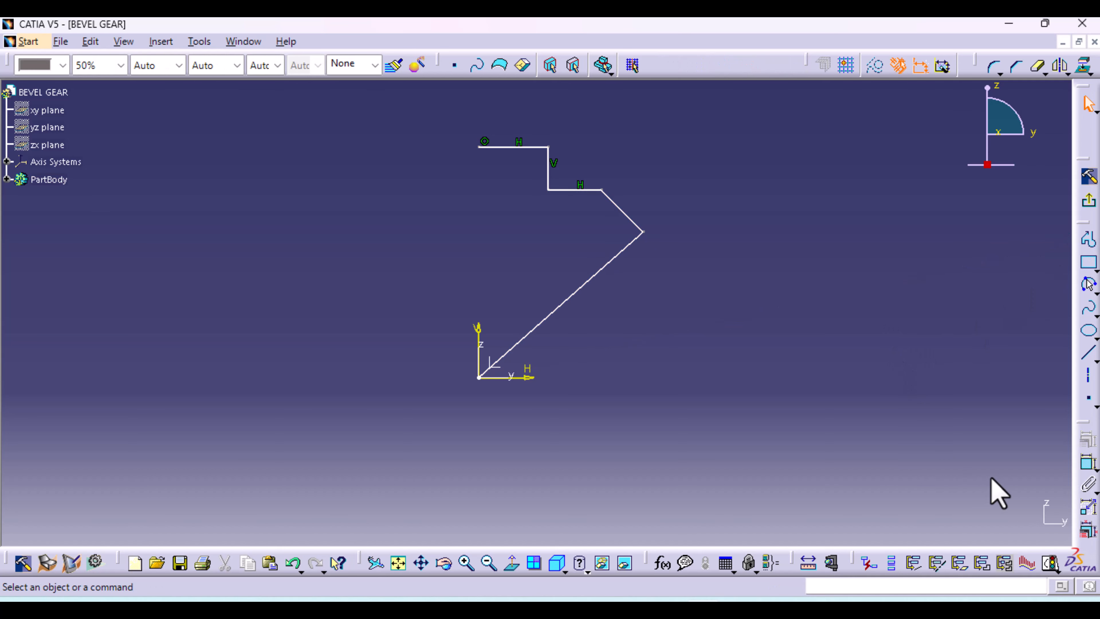
Constrain the angle between the vertical axis and the long slanted line from the origin to 45°
click(1082, 457)
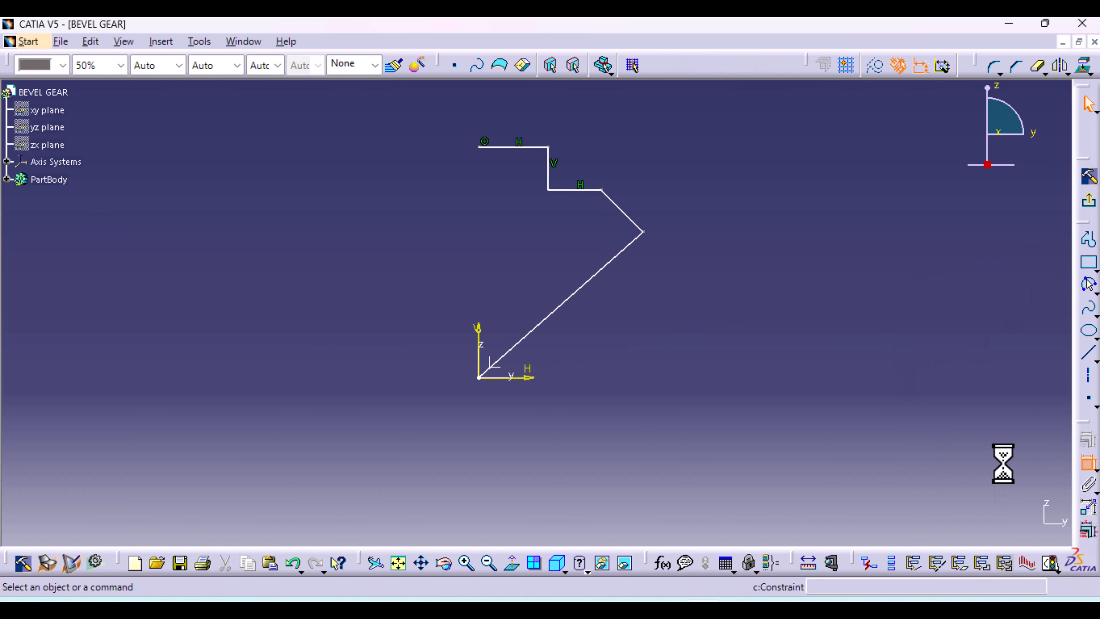
click(480, 330)
click(512, 346)
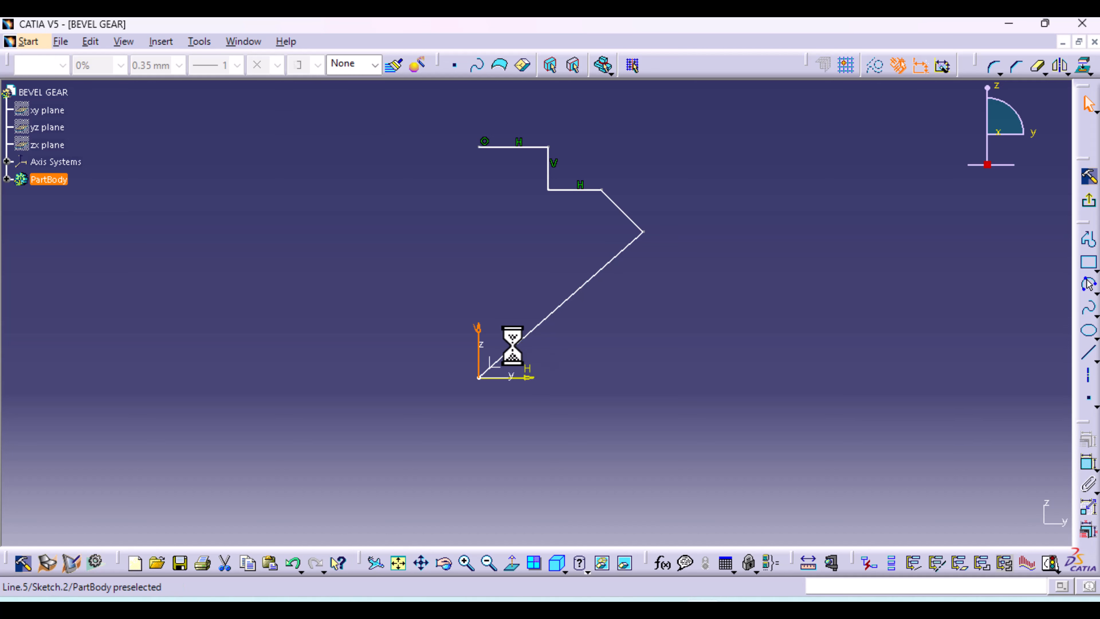
click(1088, 463)
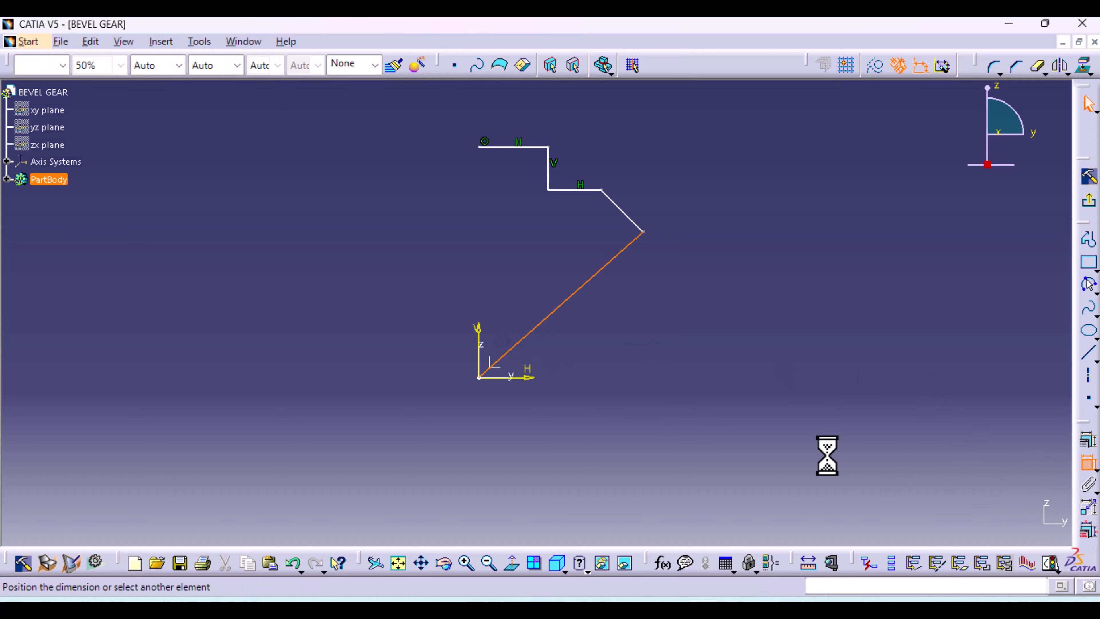
click(479, 331)
click(505, 309)
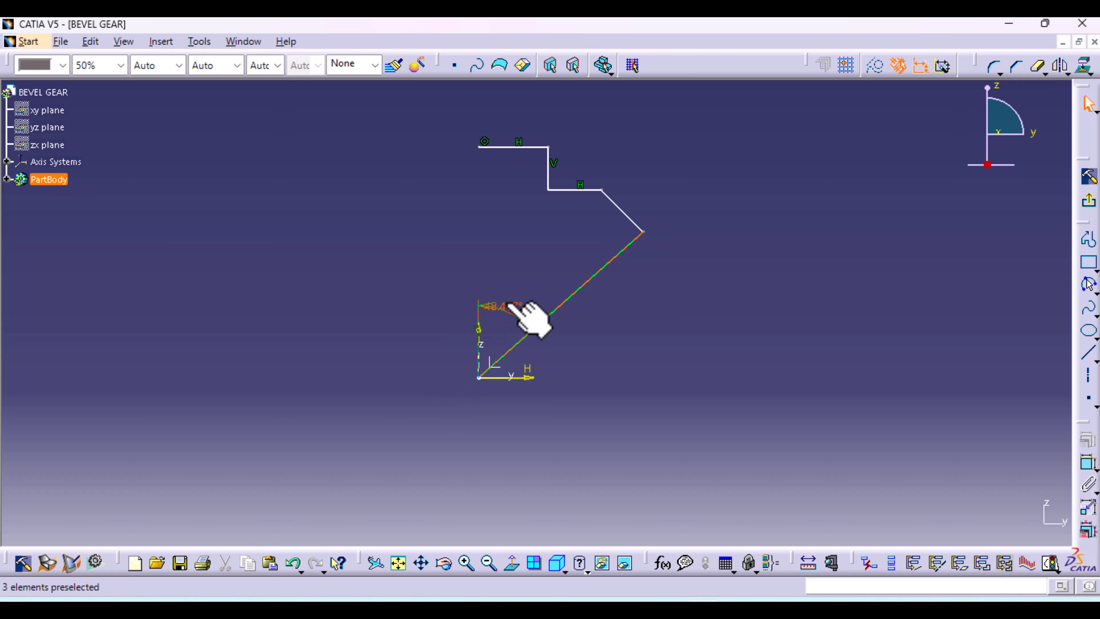
double_click(510, 306)
text(5)
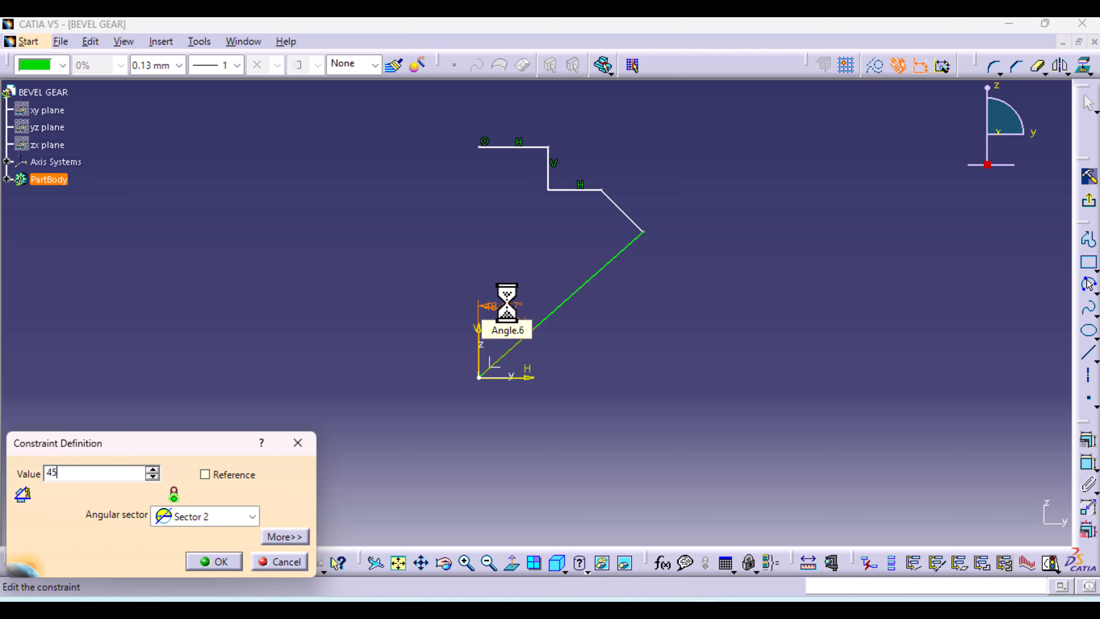
key(Return)
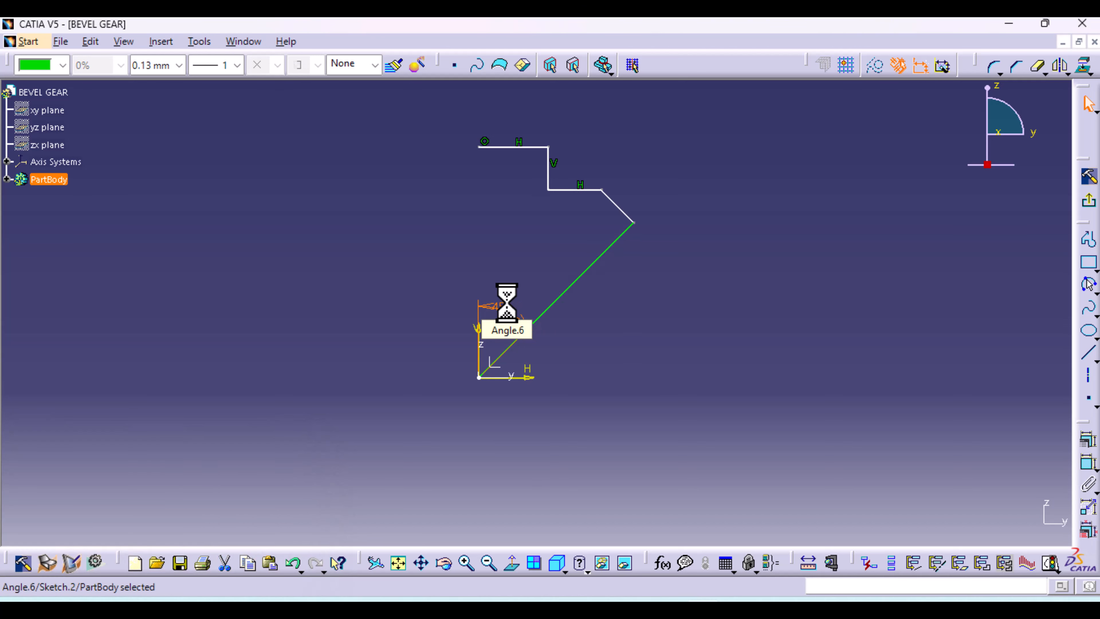
click(504, 307)
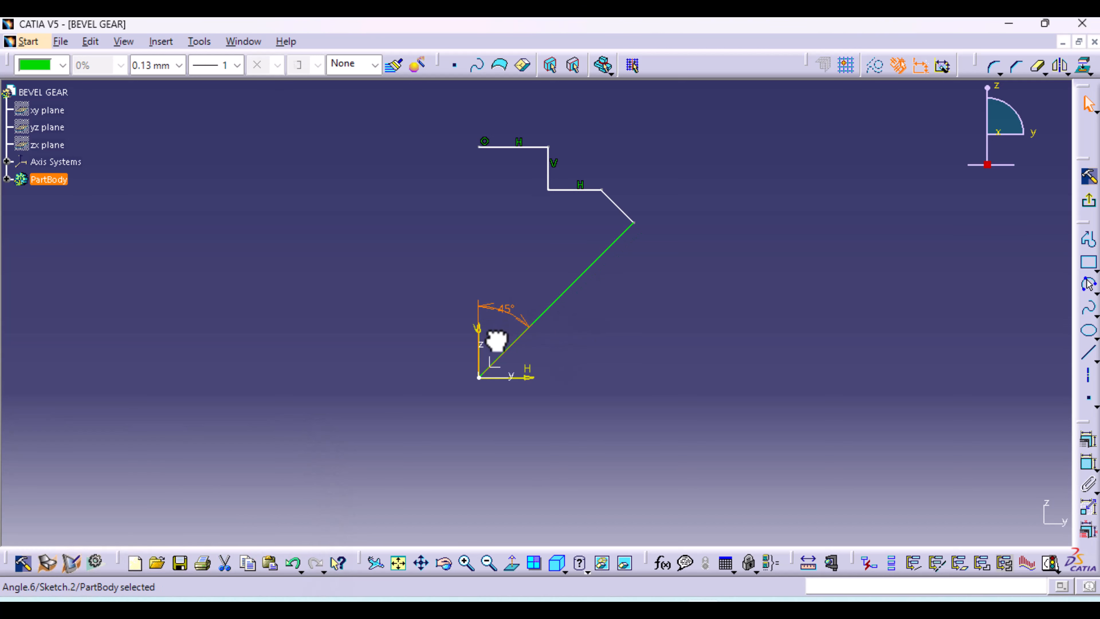
click(668, 359)
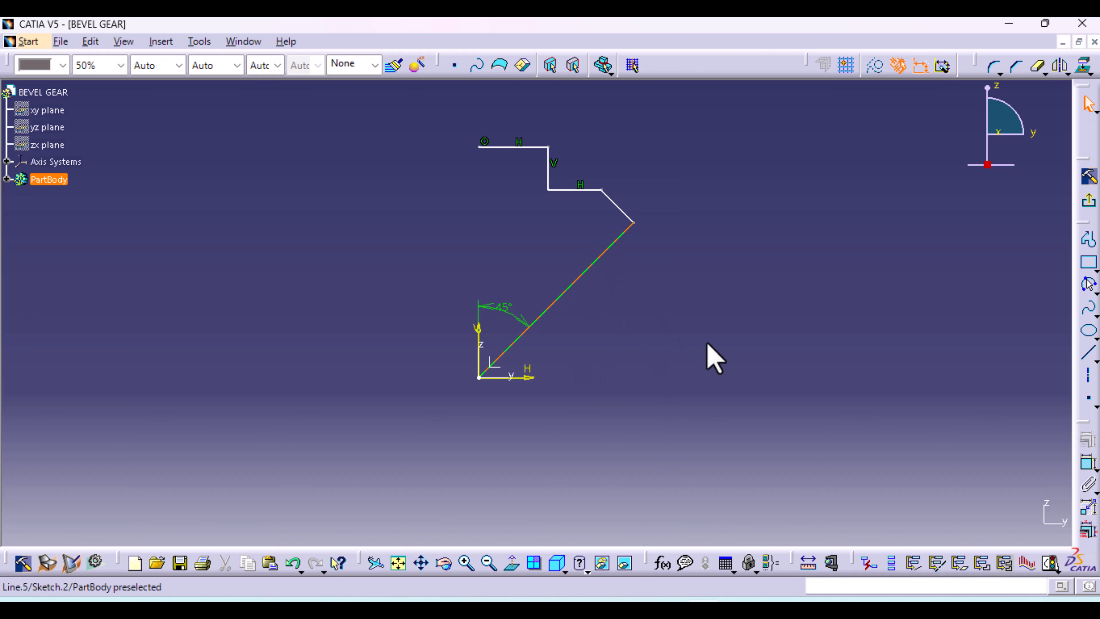
Dimension the slanted line starting at the origin and set its length to 49.5 mm
click(1086, 466)
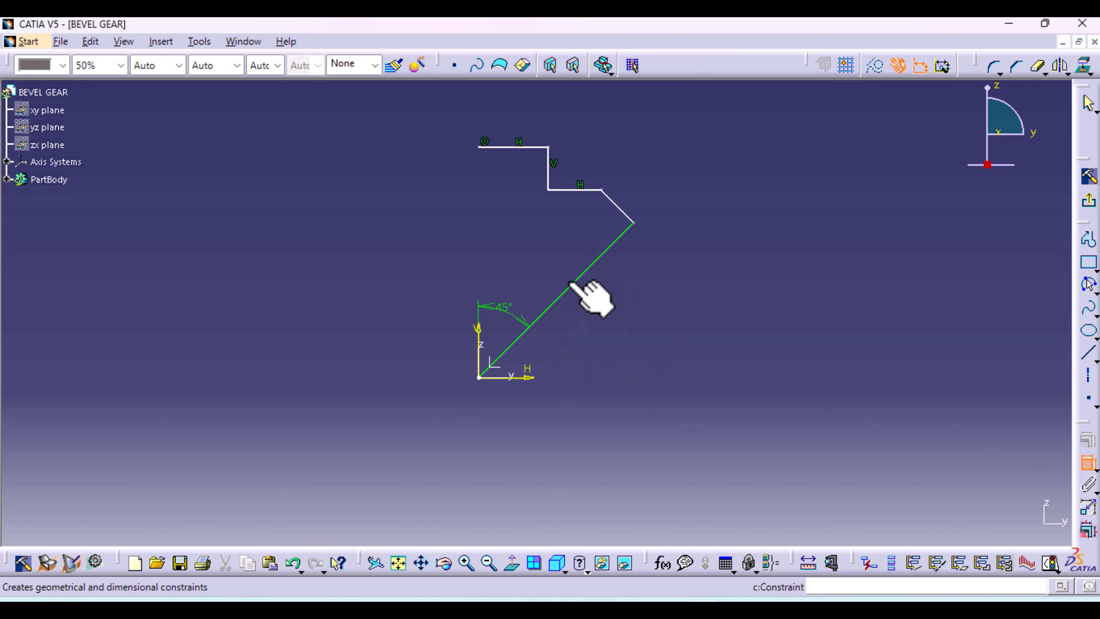
click(581, 276)
click(595, 324)
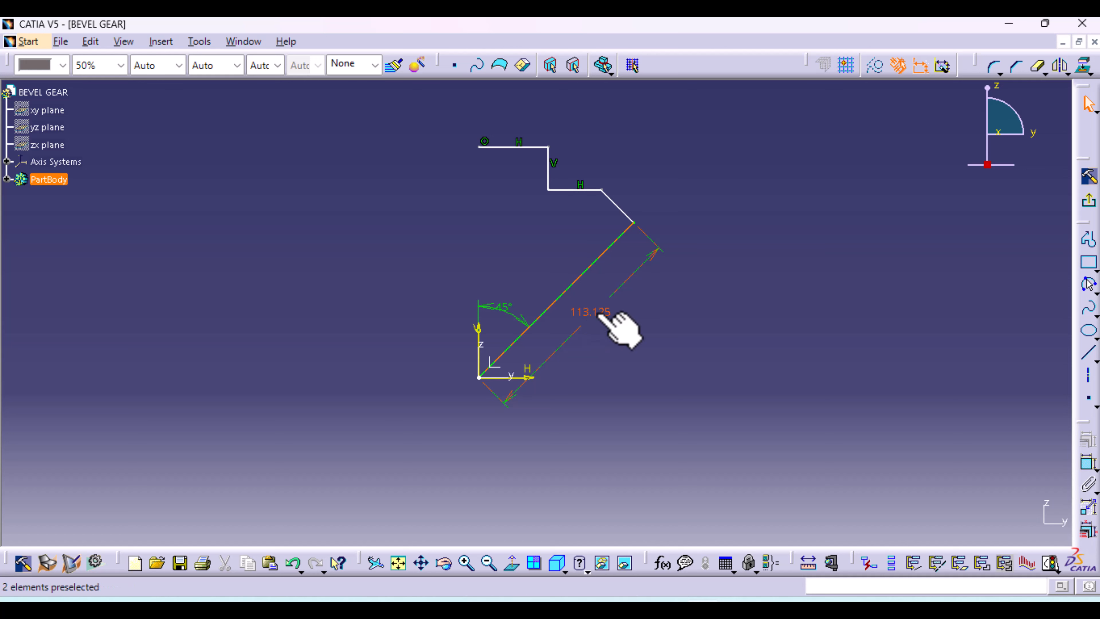
double_click(595, 311)
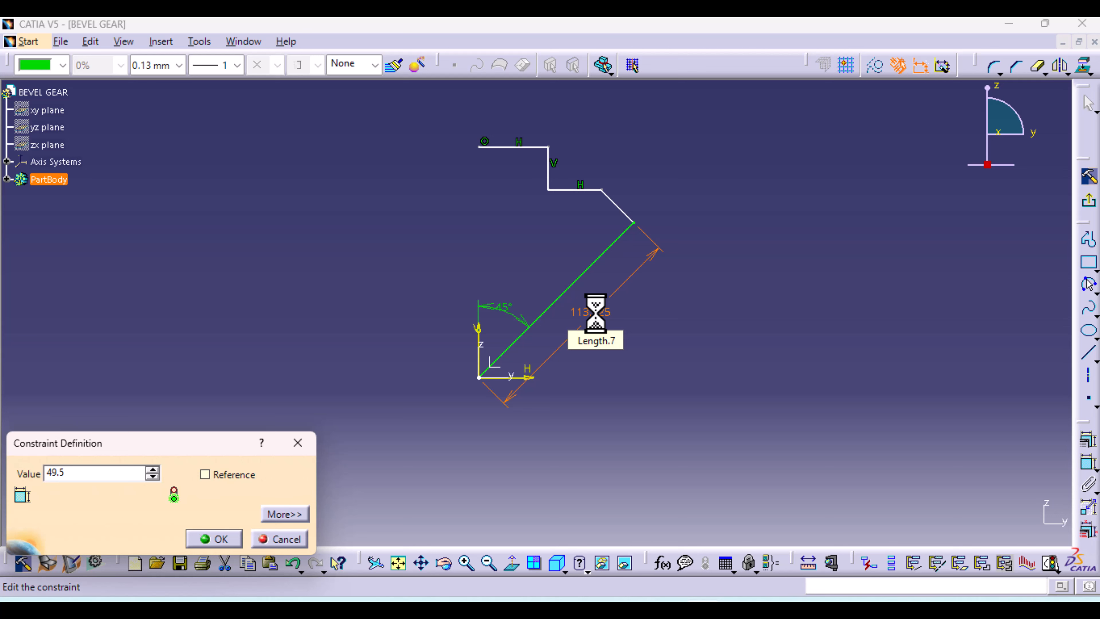
key(Return)
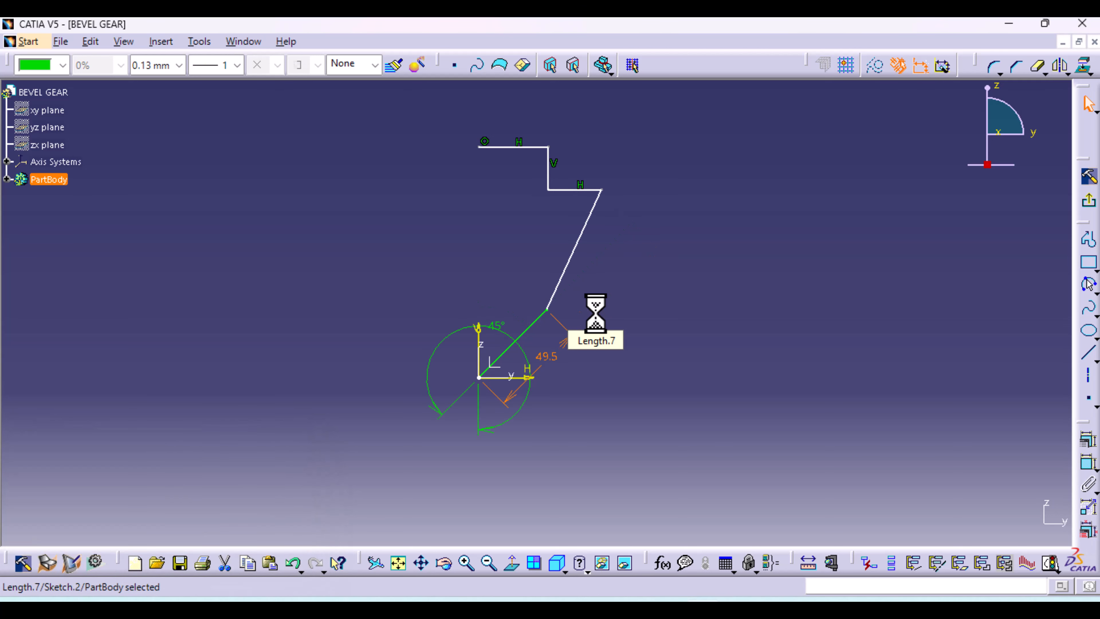
click(859, 431)
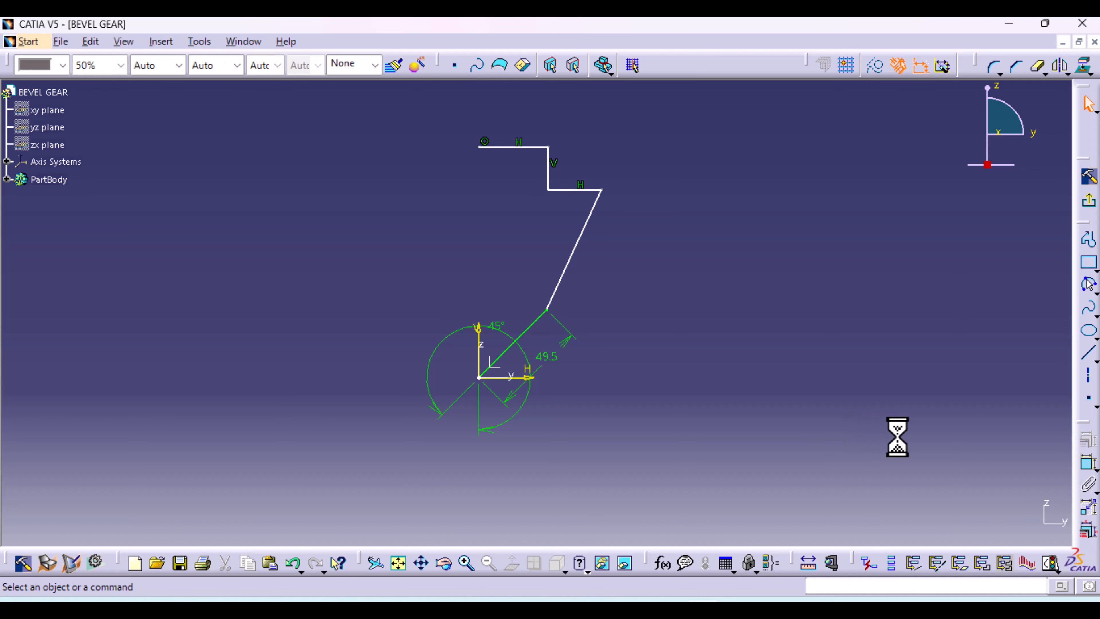
Dimension the distance between the profile's first horizontal line and the horizontal axis, and set it to 52 mm
click(1087, 463)
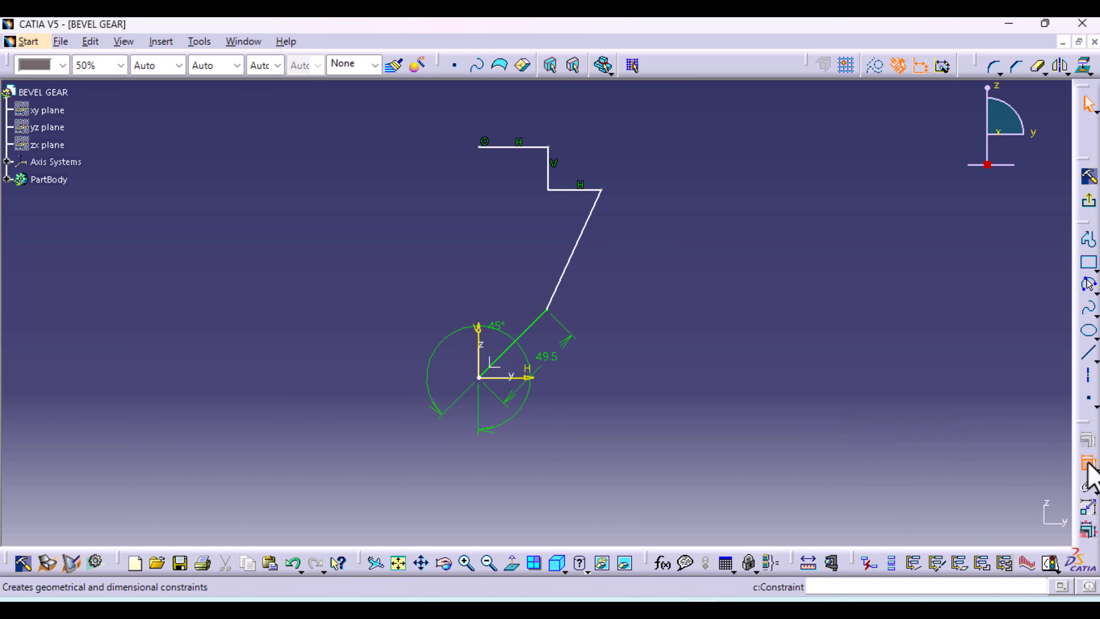
click(518, 147)
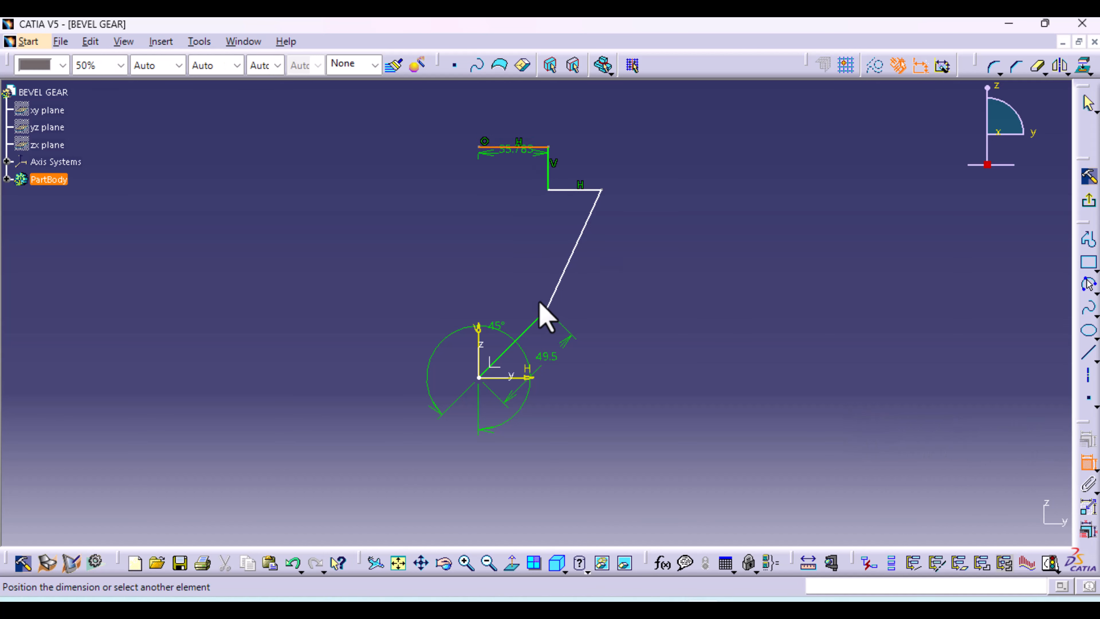
click(526, 377)
click(697, 269)
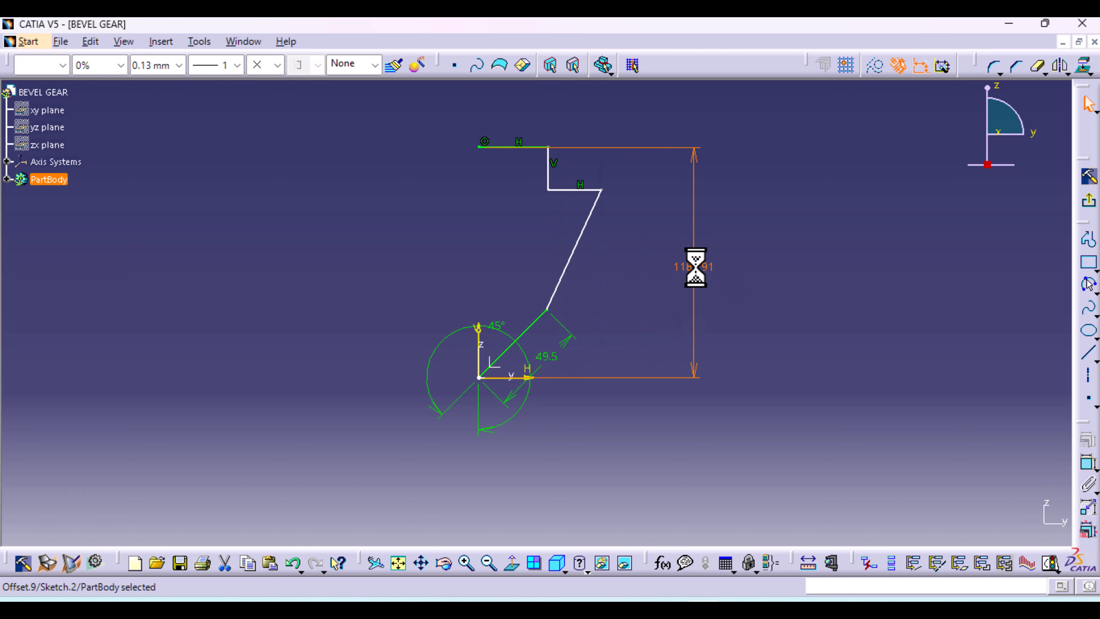
double_click(695, 267)
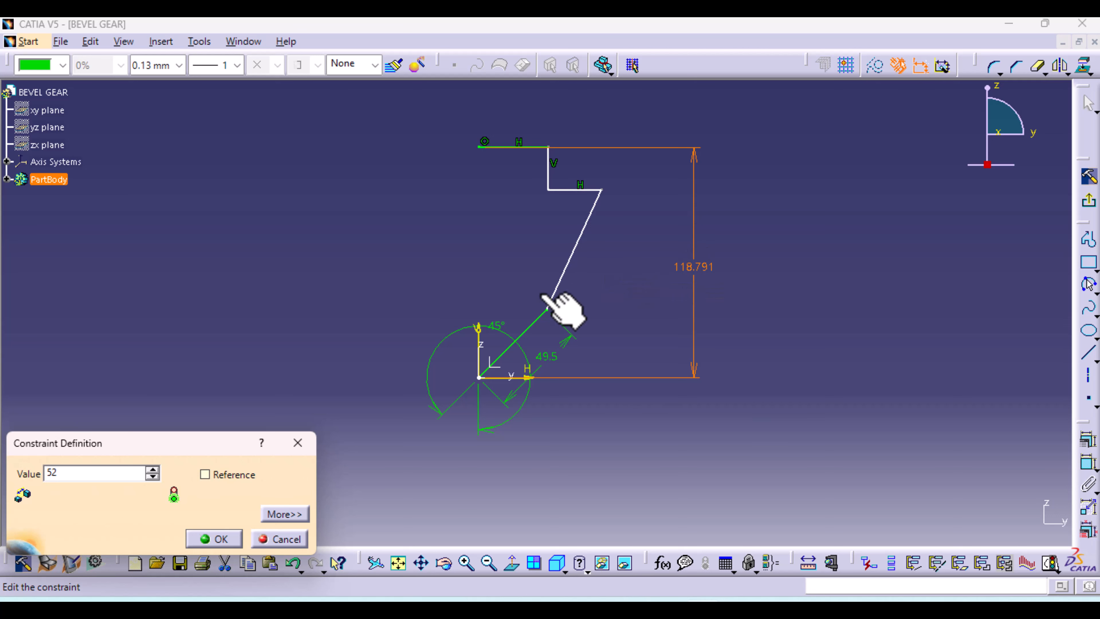
click(555, 318)
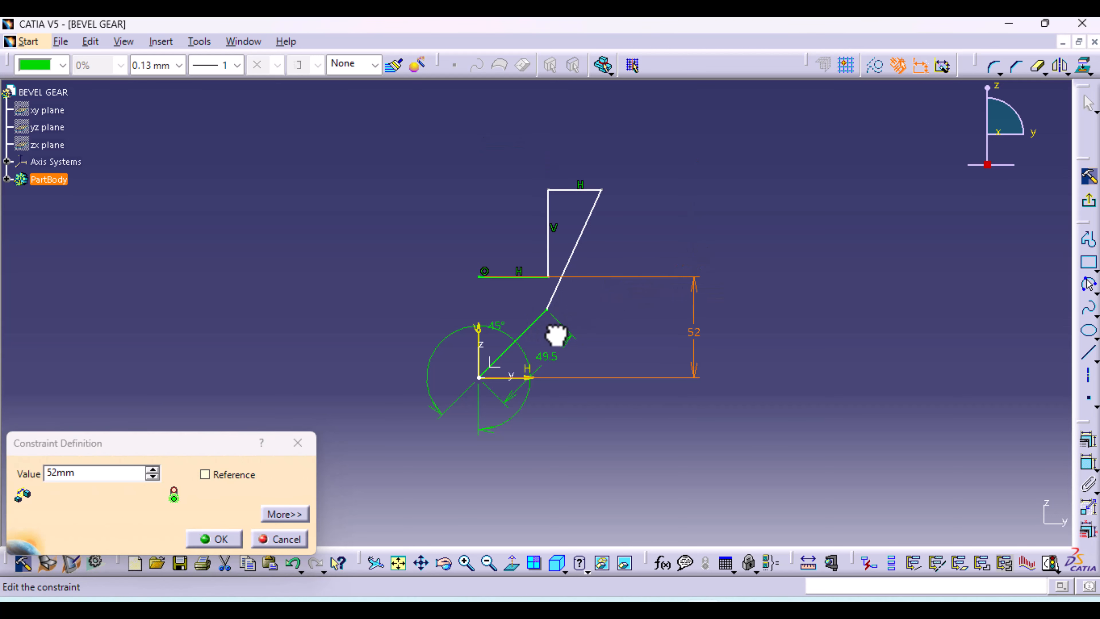
click(231, 539)
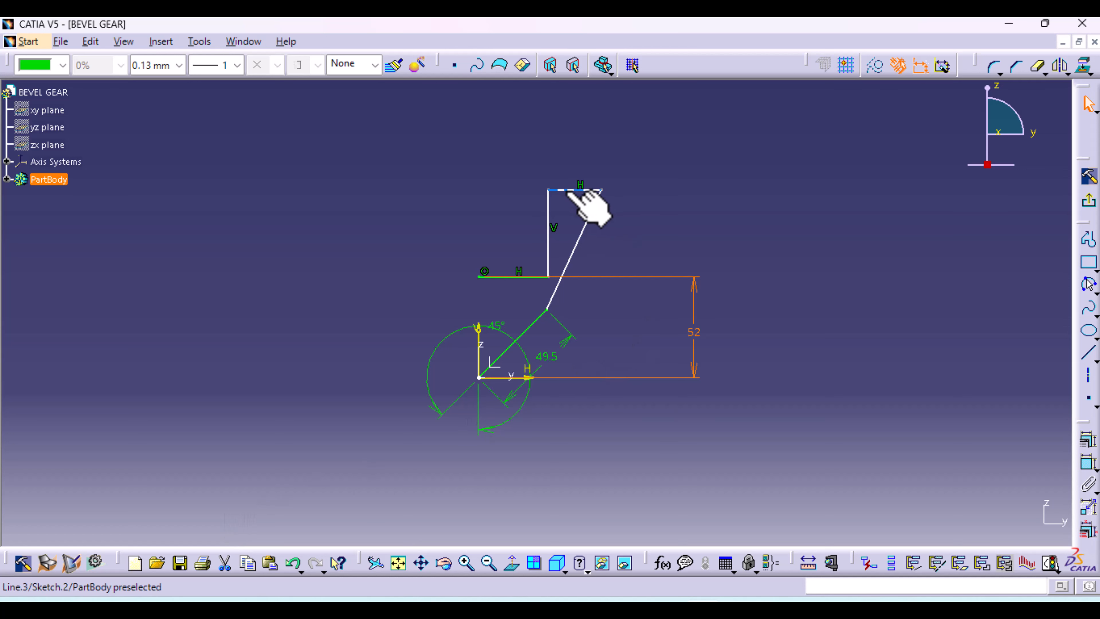
Move the second horizontal line and its end corner below the first one to restore the stepped profile shape
mouse_move(569, 191)
mouse_down()
mouse_move(571, 291)
mouse_move(529, 291)
mouse_up()
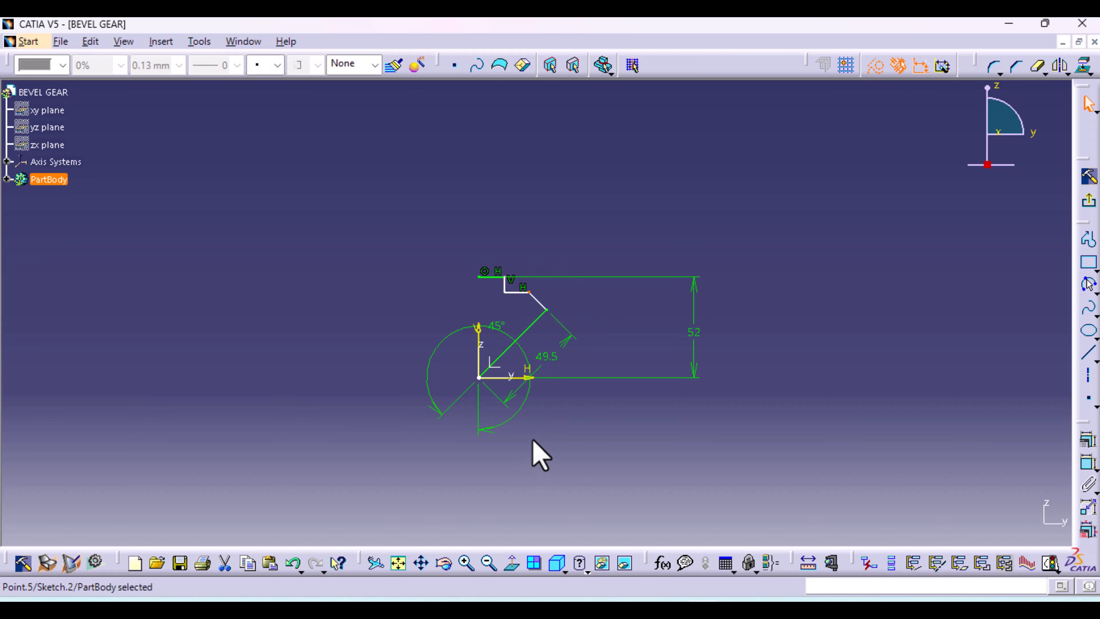
middle_drag(534, 440, 530, 329)
drag(881, 365, 638, 361)
middle_drag(561, 370, 584, 282)
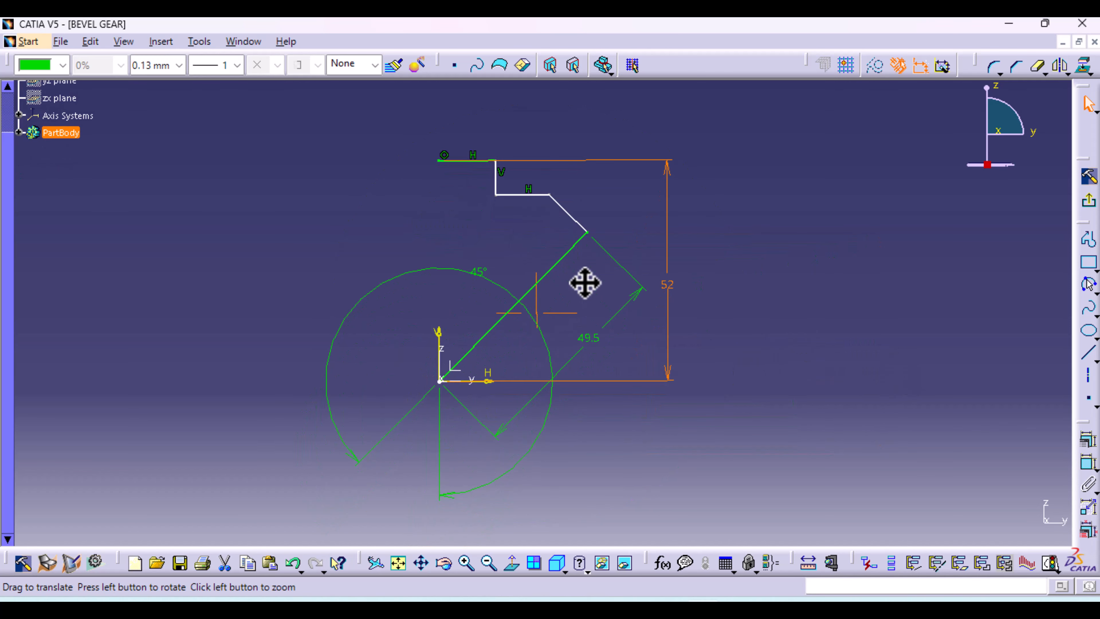
mouse_move(575, 369)
middle_down()
mouse_move(572, 339)
mouse_move(645, 380)
middle_up()
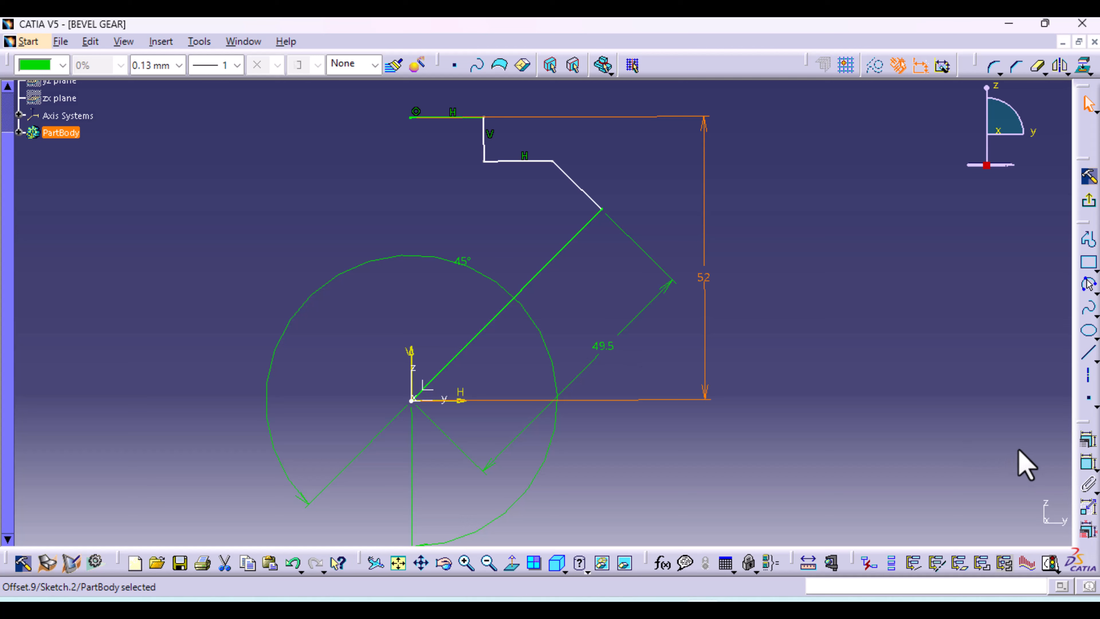
Dimension the vertical distance between the profile's first and second horizontal lines and set it to 12 mm
click(1087, 463)
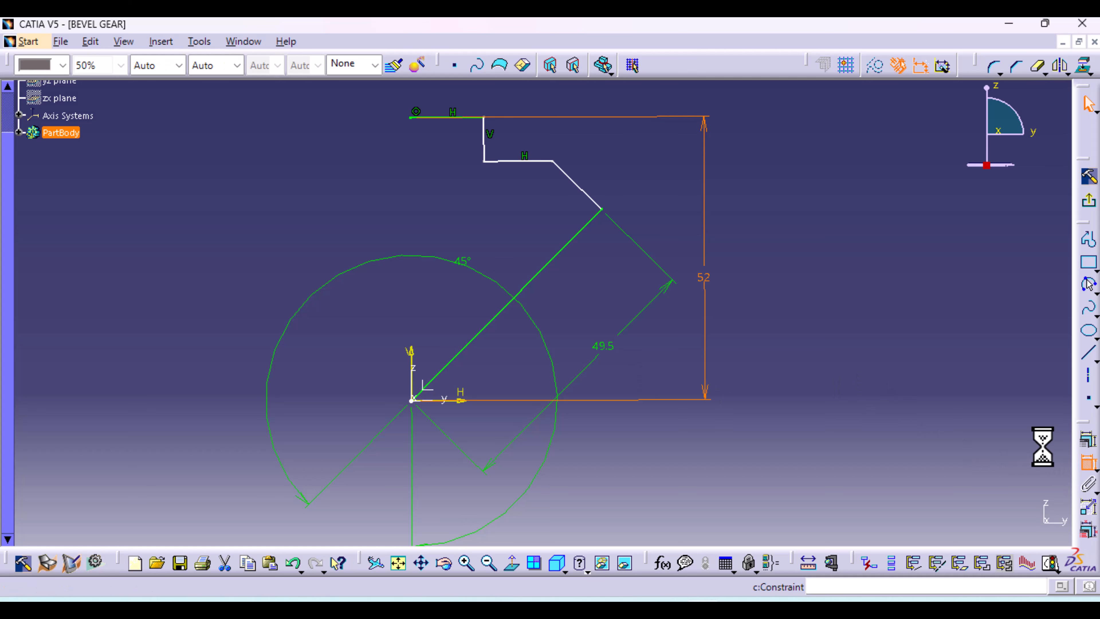
click(453, 118)
click(519, 161)
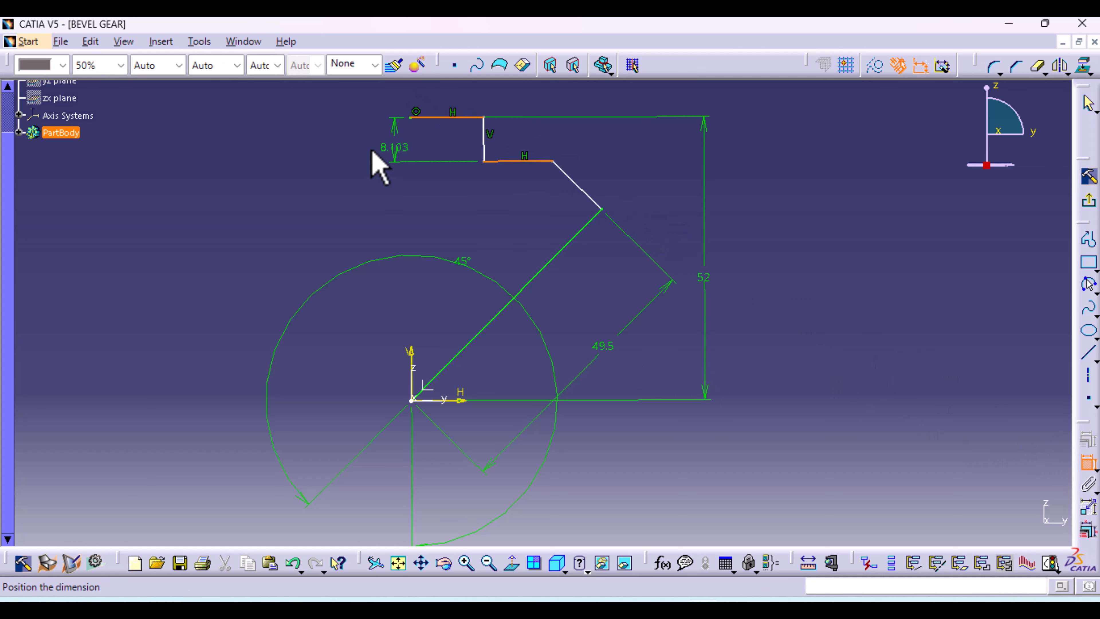
click(361, 139)
double_click(360, 139)
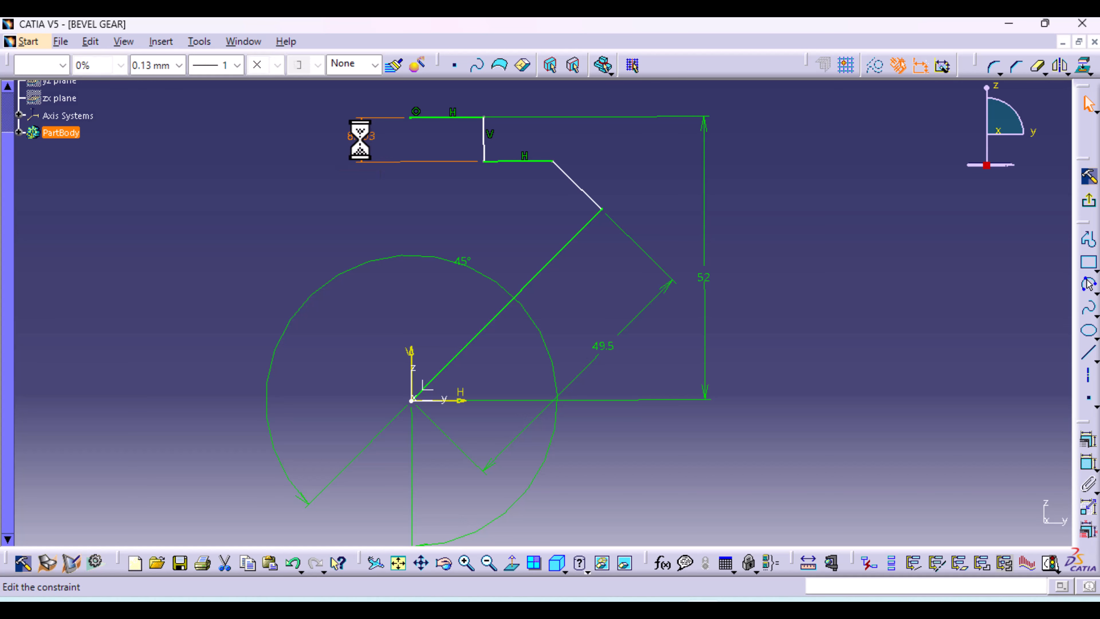
text(12)
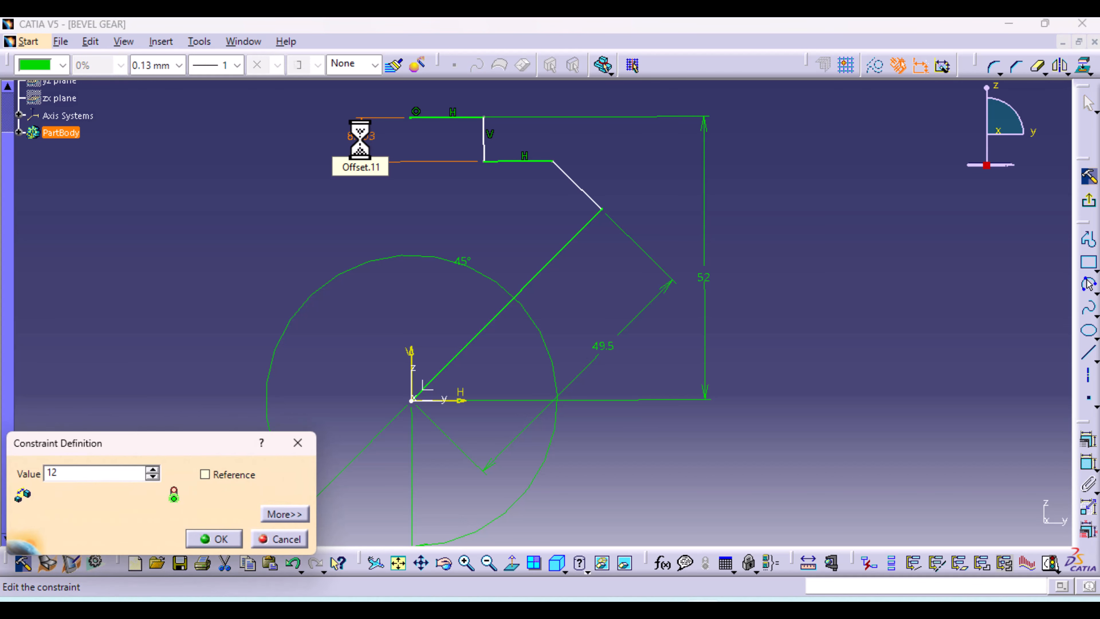
key(Return)
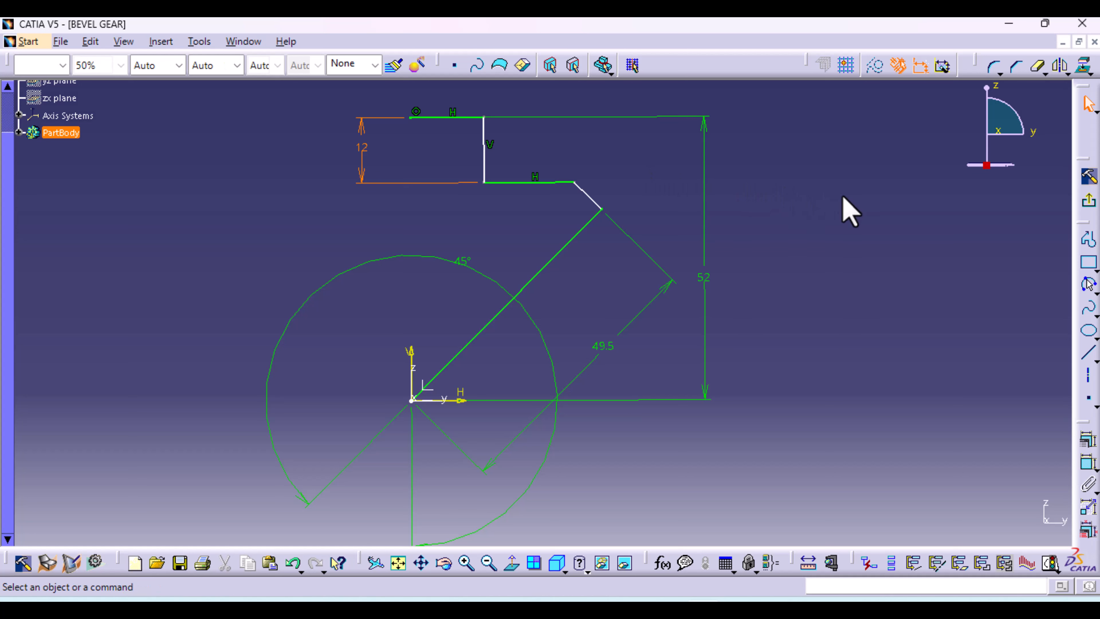
click(842, 195)
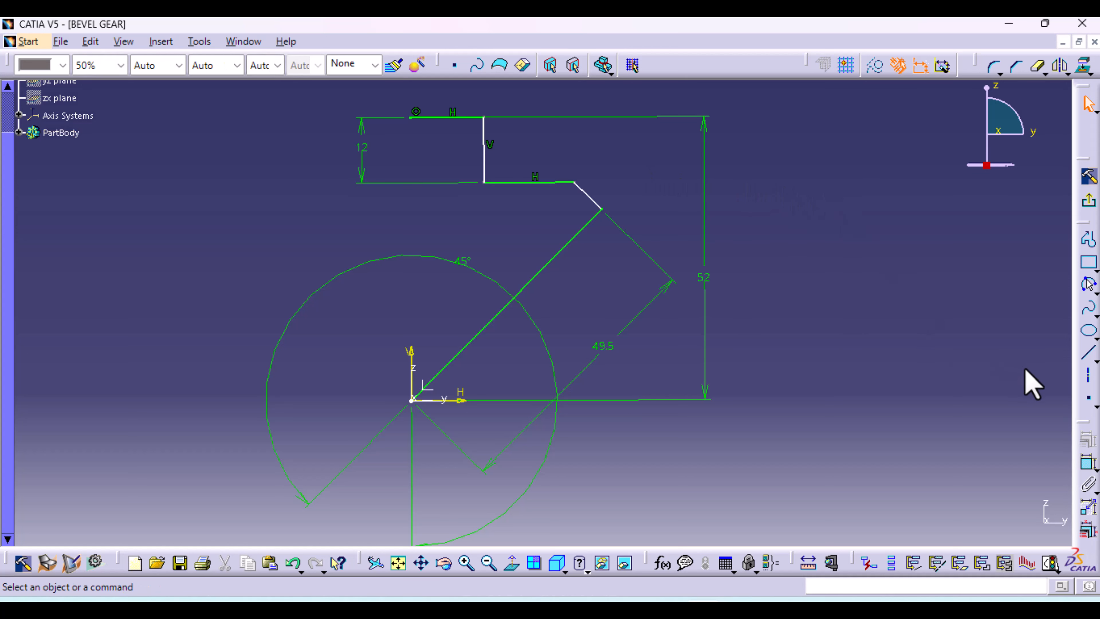
Sketch a horizontal line about 22 mm long from the vertical axis to the 45° slanted line, below the stepped profile
click(1088, 353)
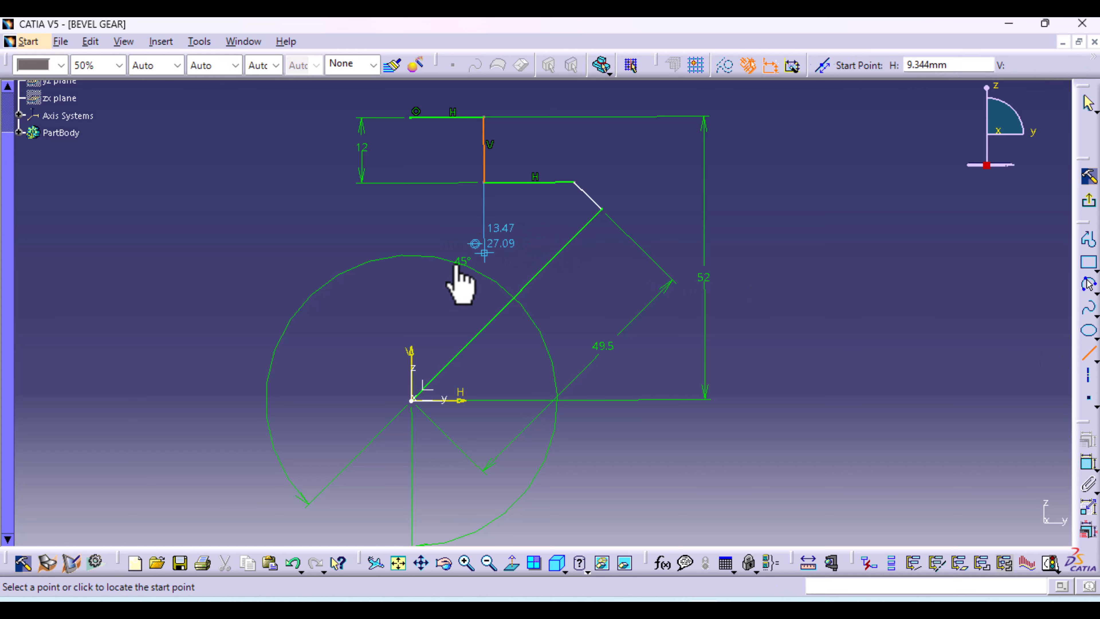
click(410, 278)
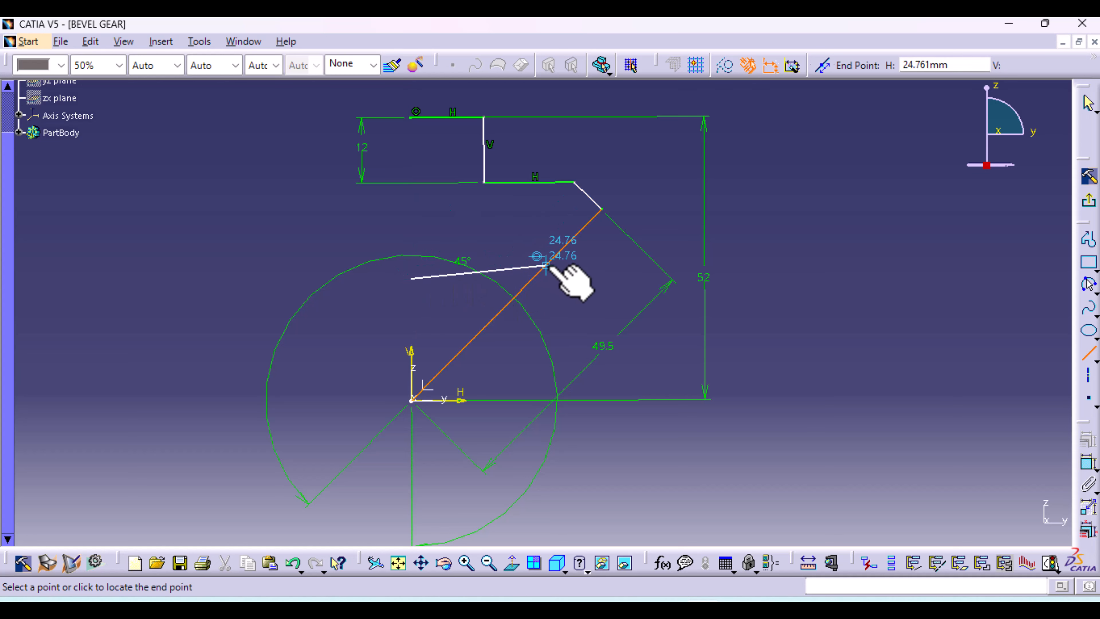
click(533, 278)
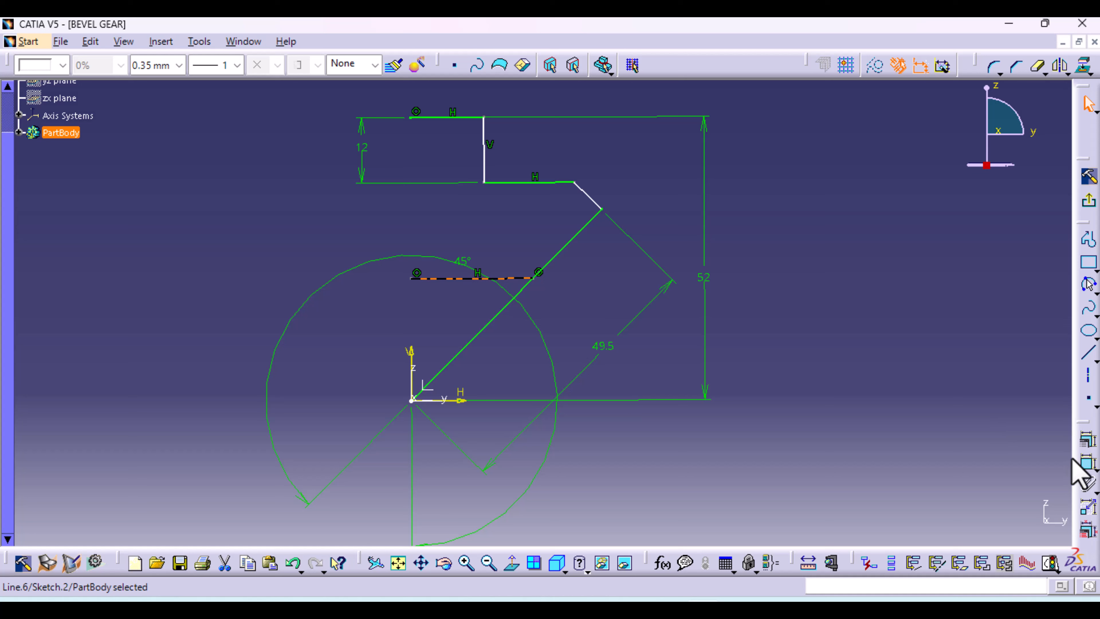
click(1087, 465)
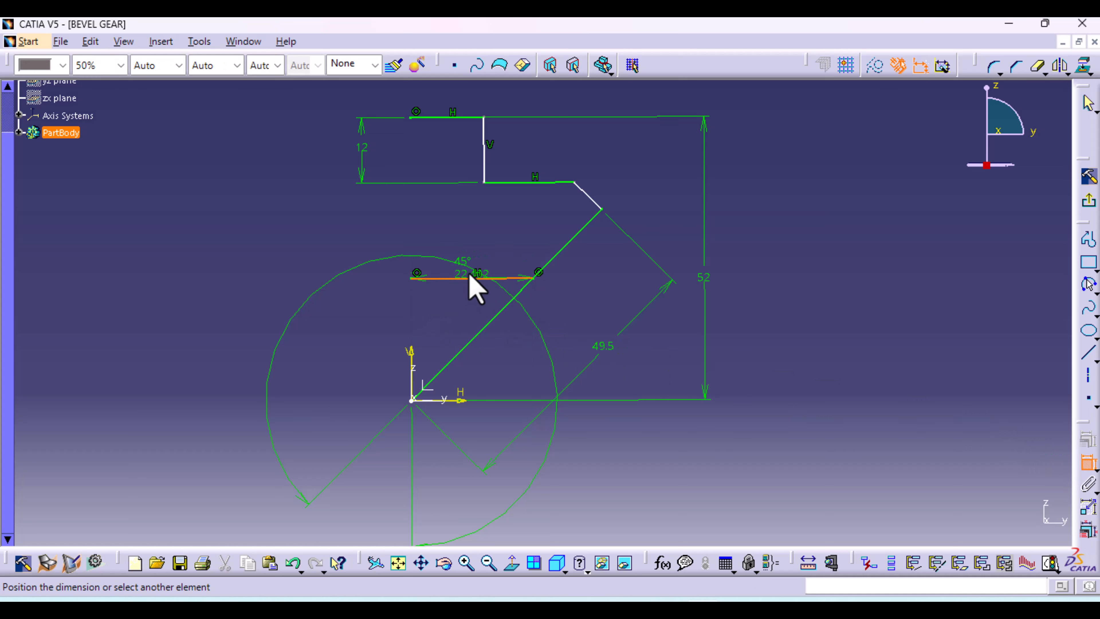
click(437, 119)
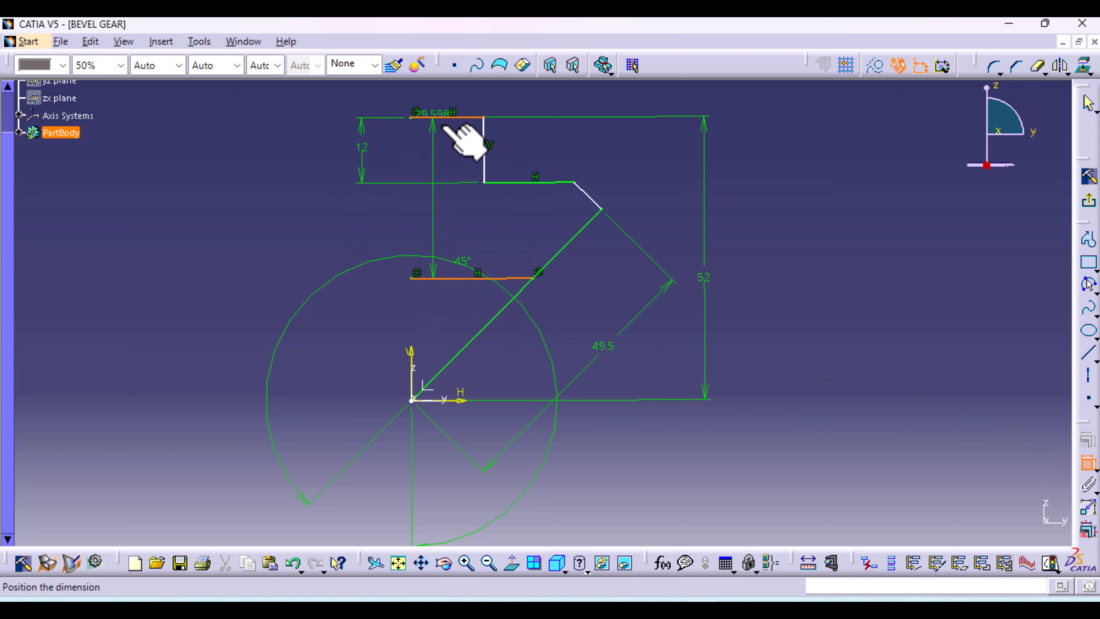
click(292, 563)
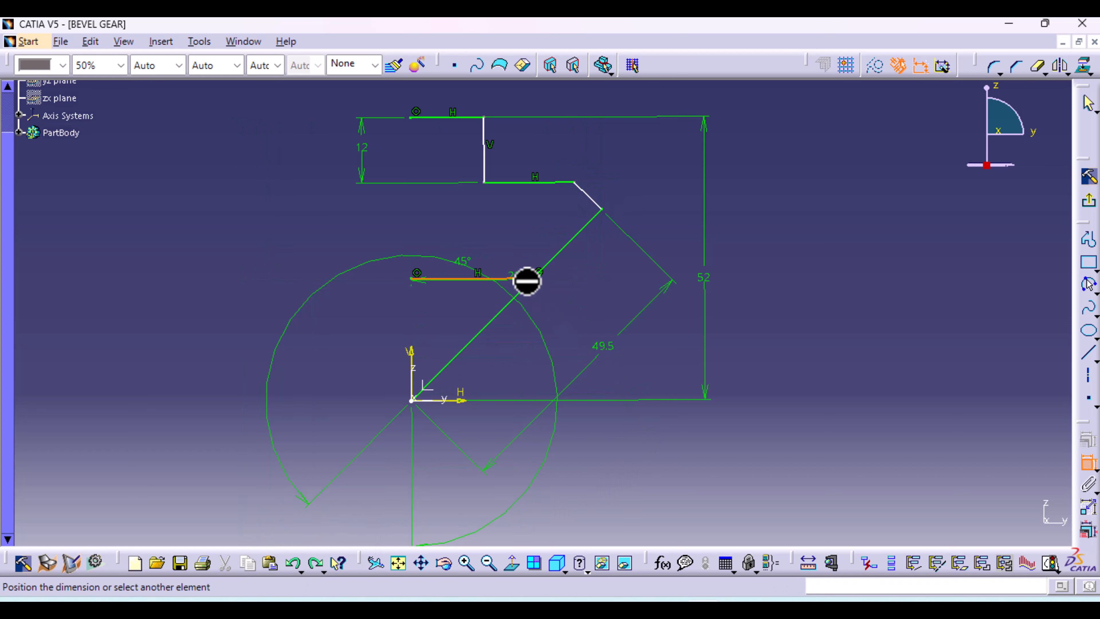
click(602, 208)
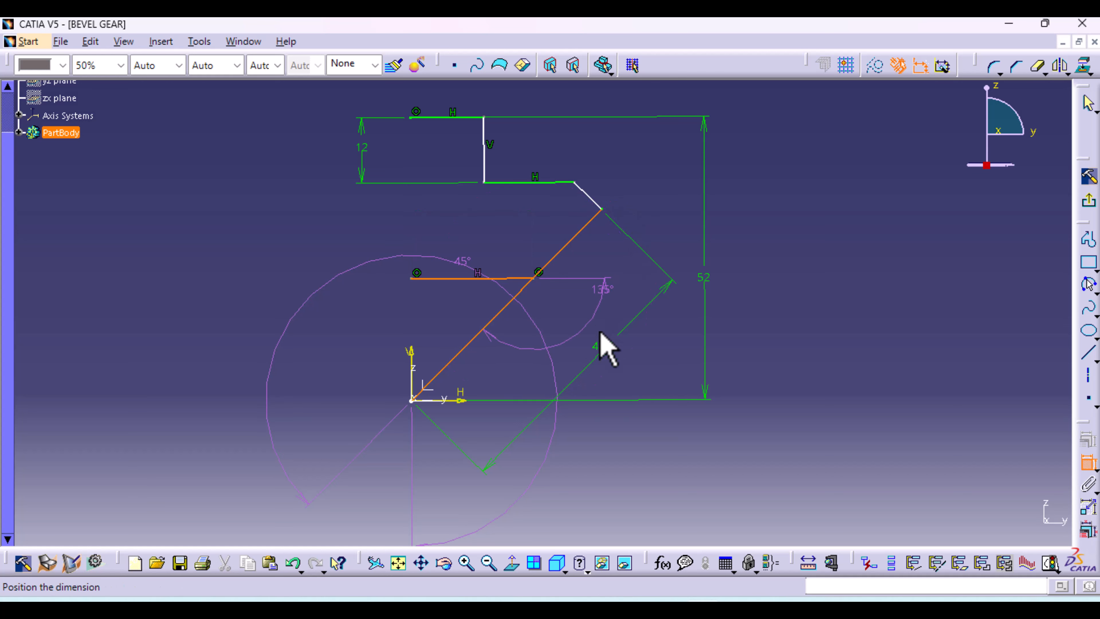
click(1088, 465)
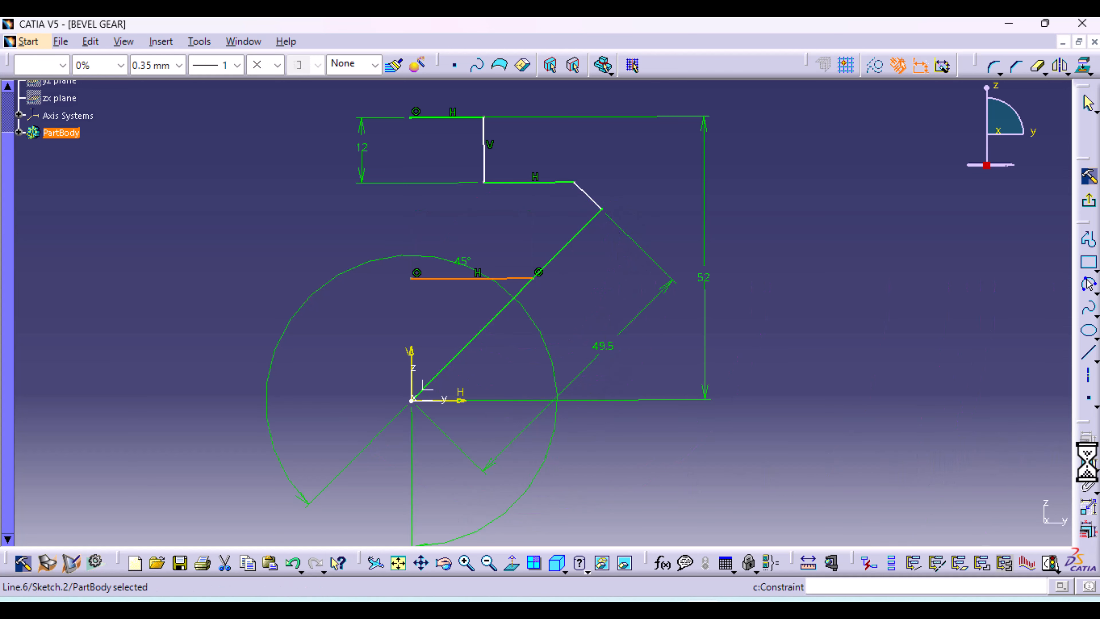
click(979, 416)
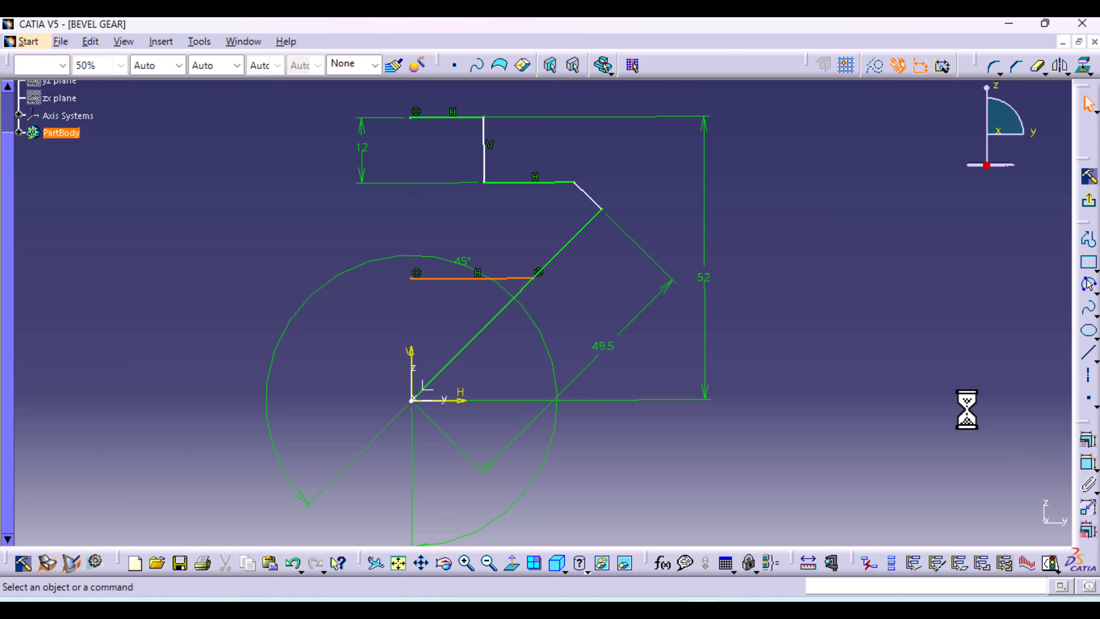
Dimension the vertical distance between the slanted line's outer end and the lower horizontal line, and set it to 11.19 mm per the reference drawing
click(1088, 465)
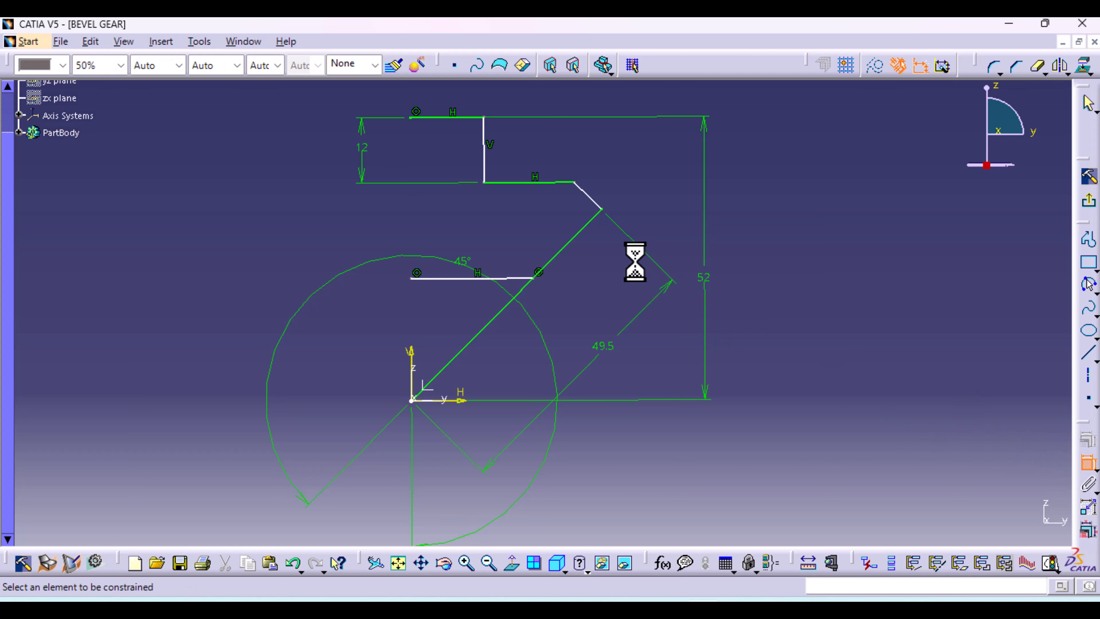
click(602, 209)
click(502, 278)
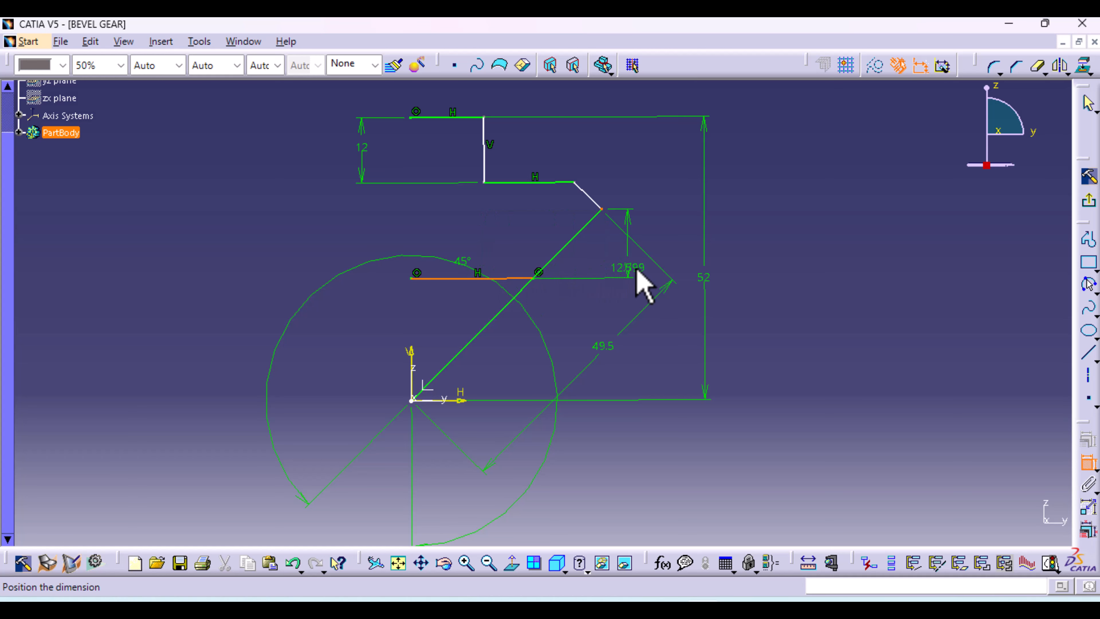
click(763, 245)
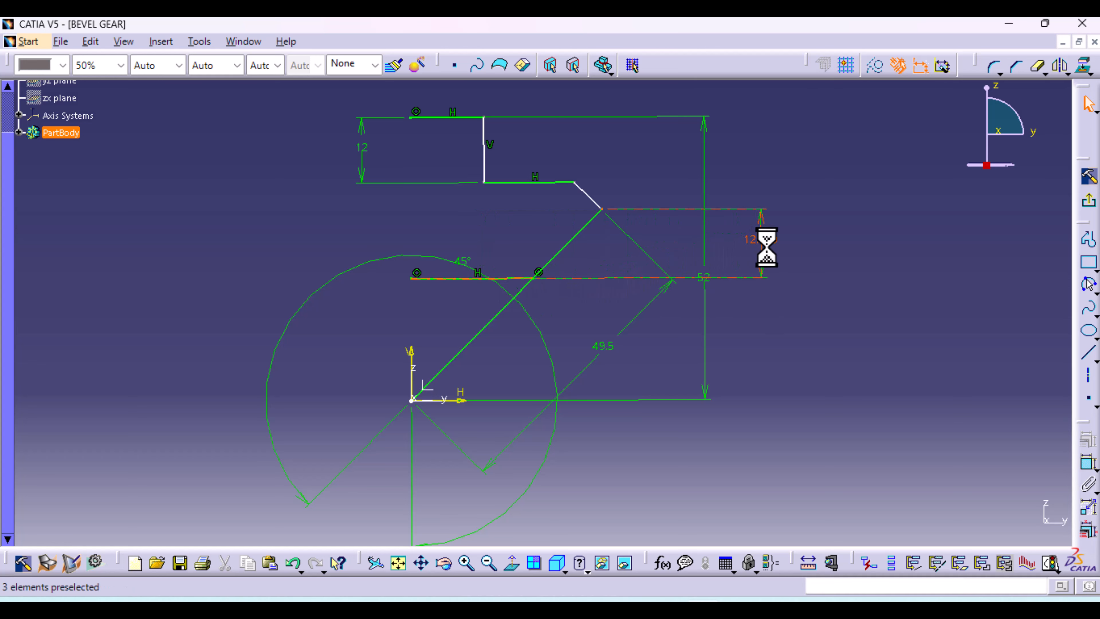
click(675, 606)
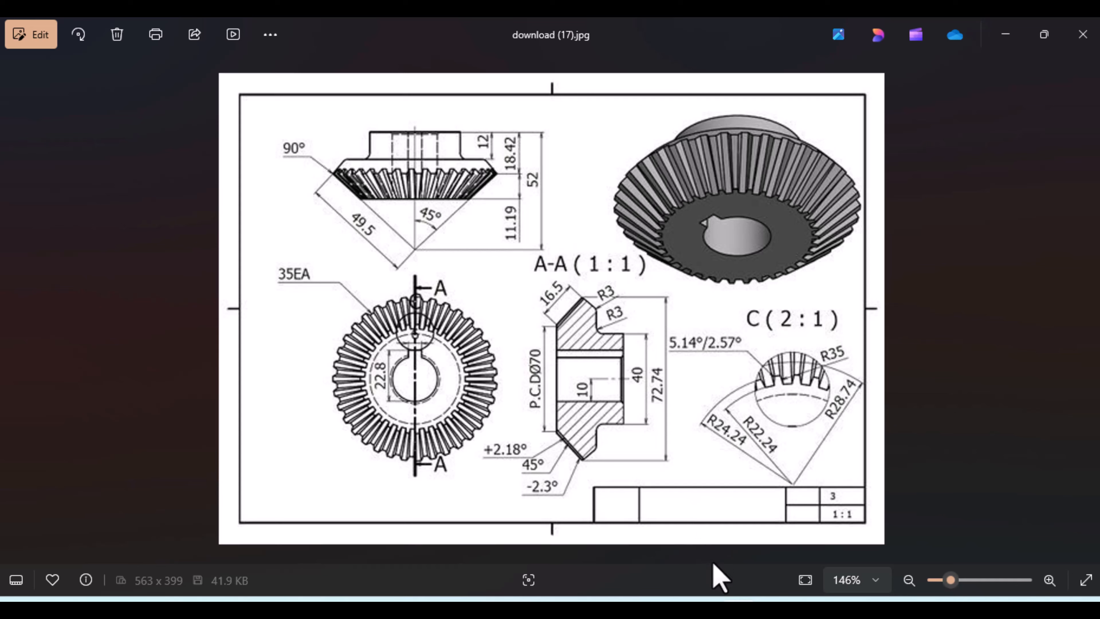
click(703, 606)
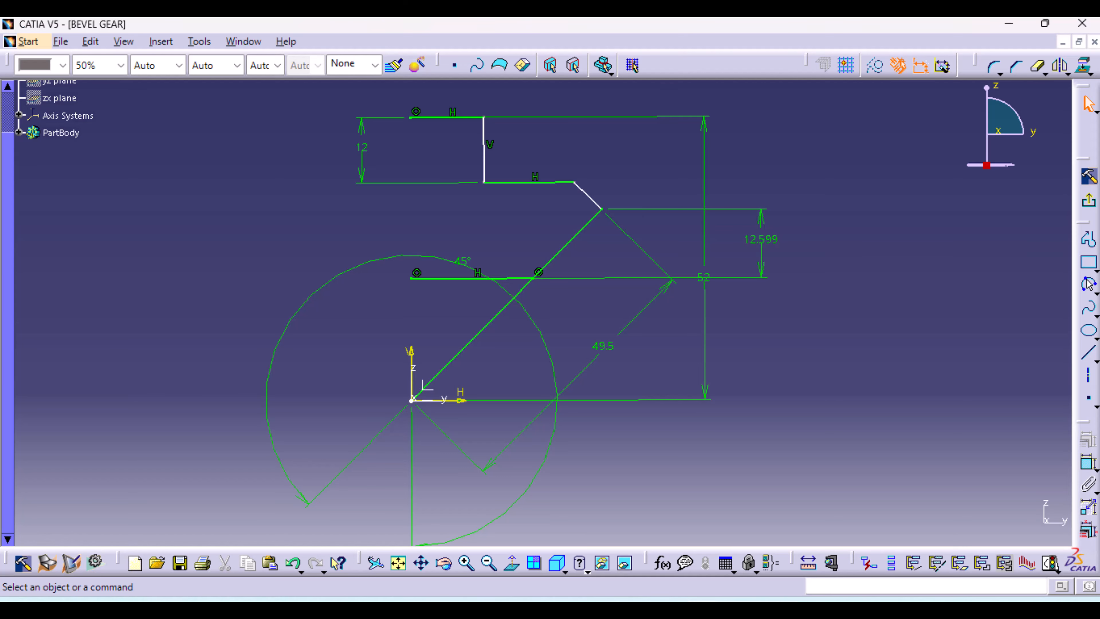
double_click(764, 237)
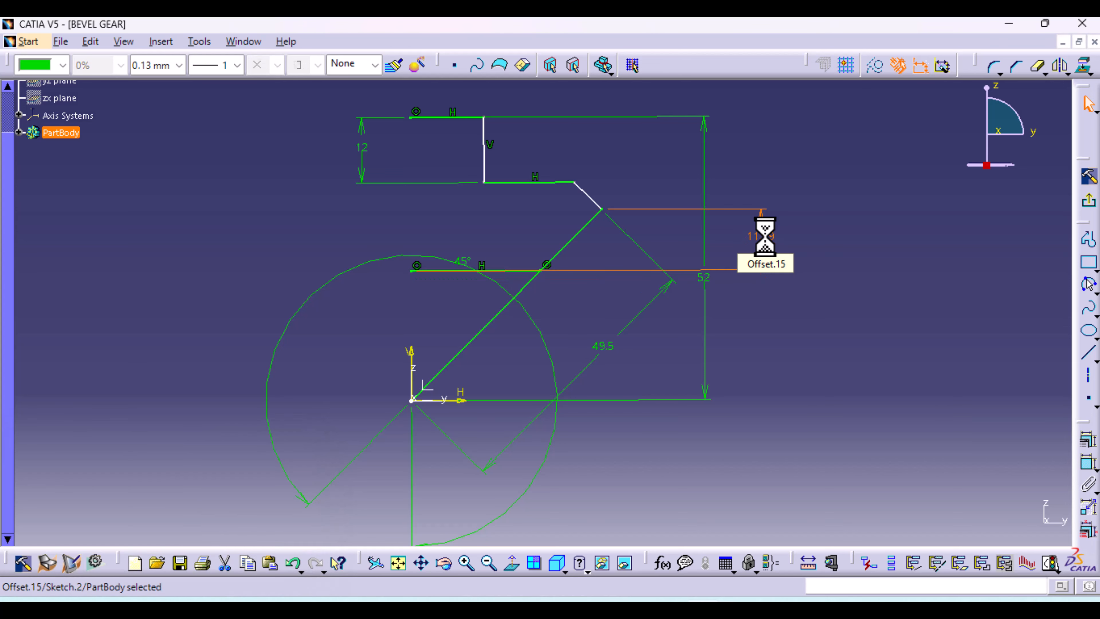
click(739, 608)
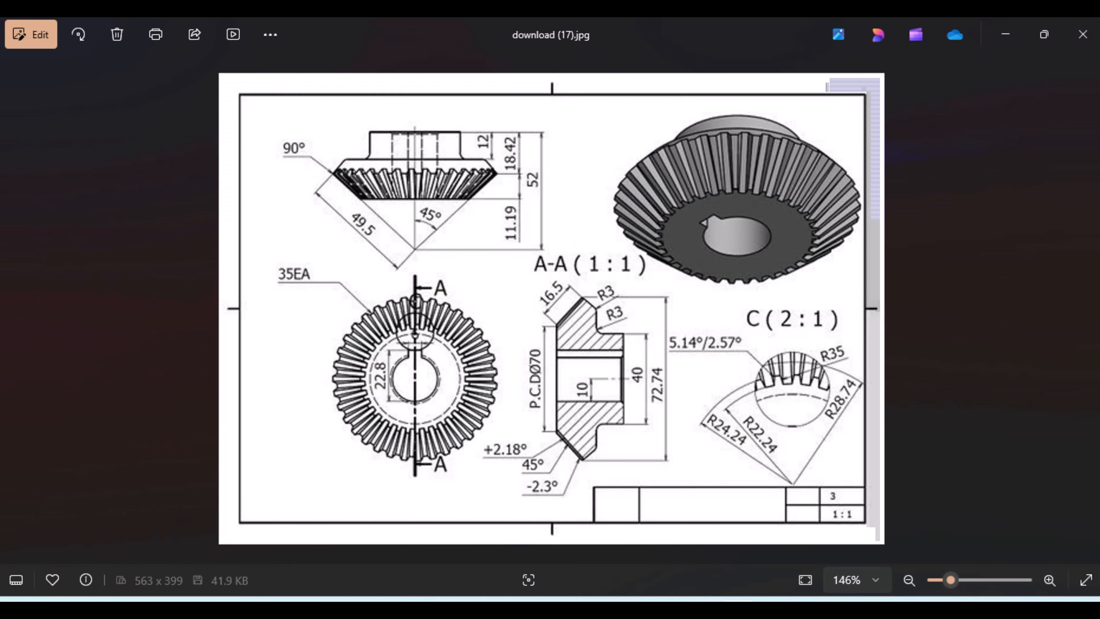
click(740, 607)
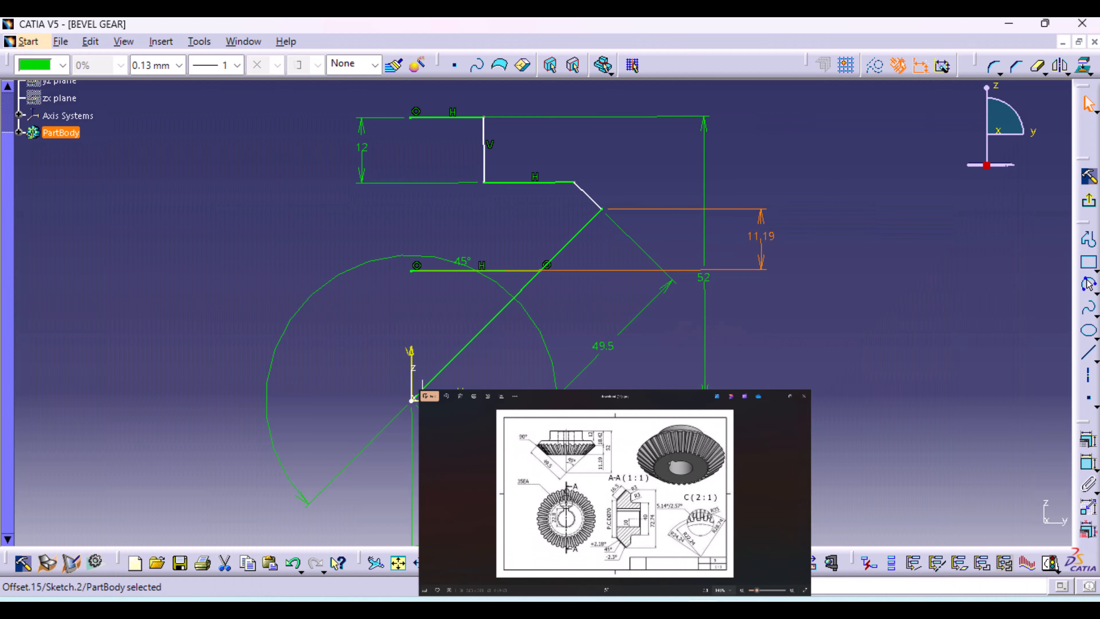
click(809, 396)
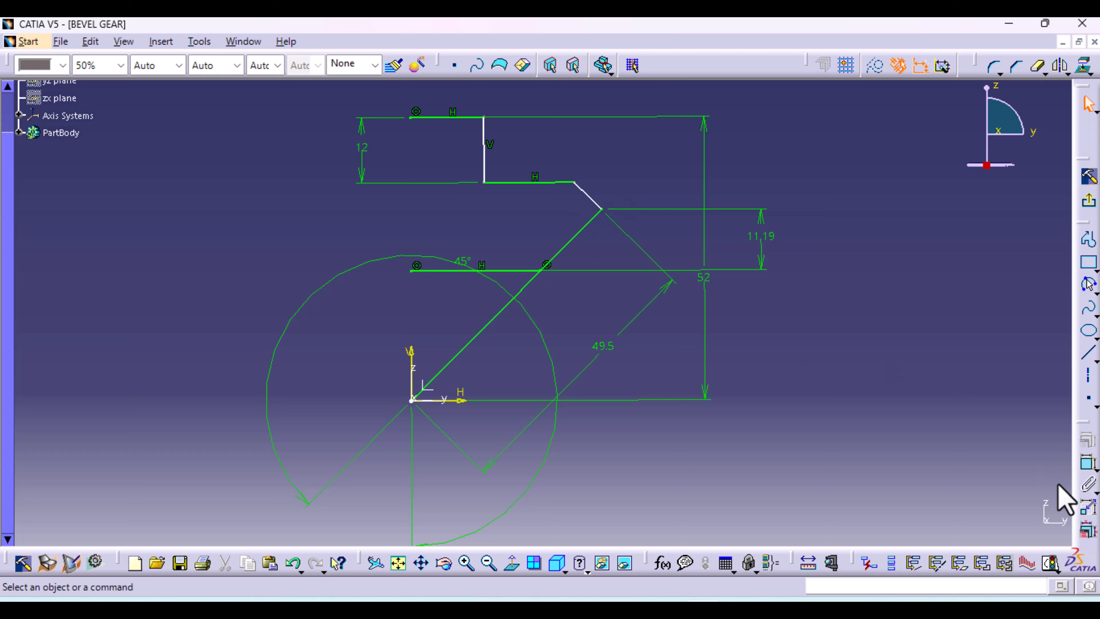
click(1088, 463)
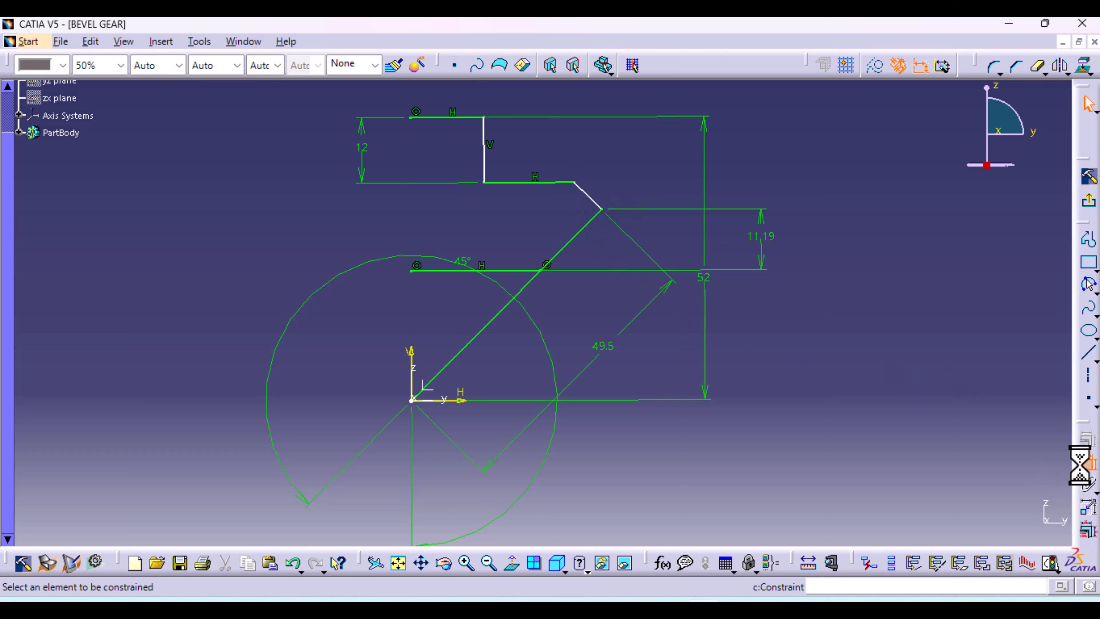
click(561, 183)
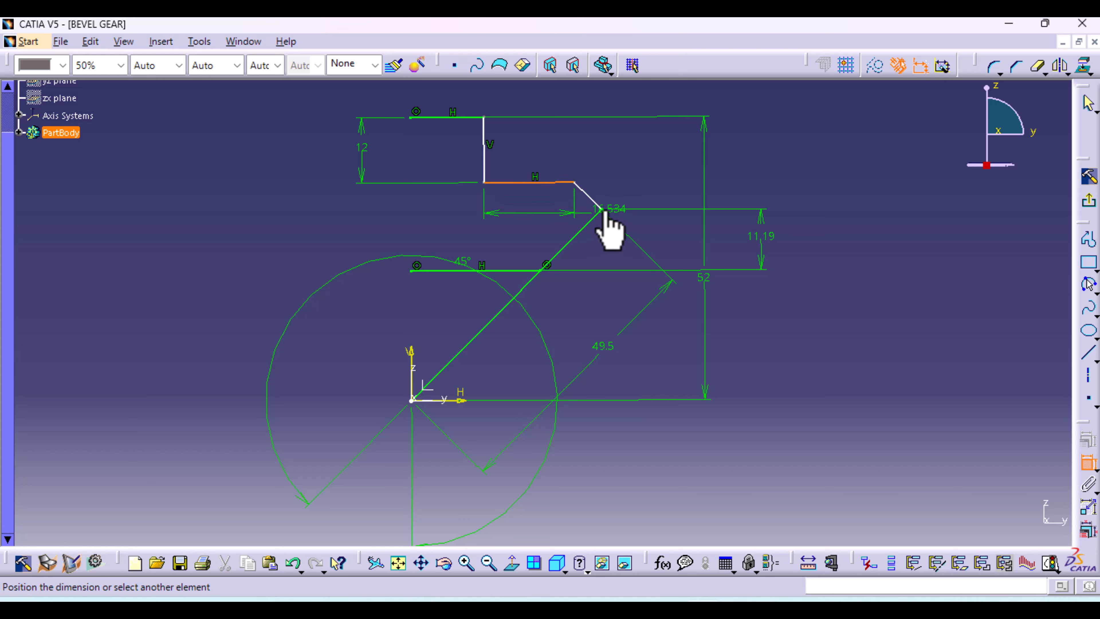
click(602, 210)
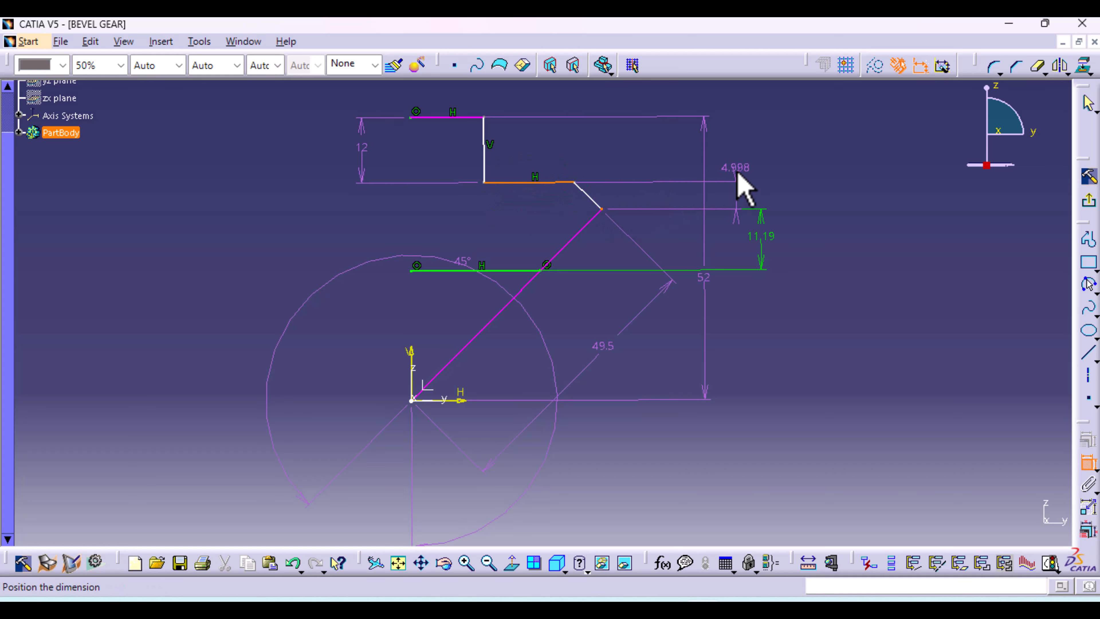
click(1086, 465)
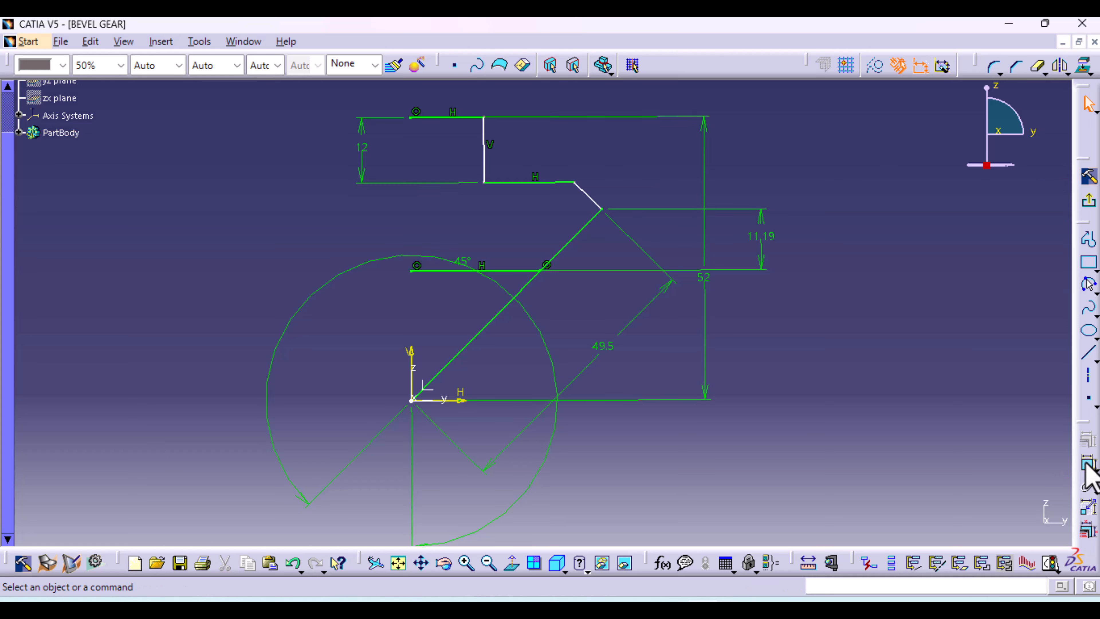
Constrain the angle between the long slanted line and the short slanted edge to 90°
click(1088, 466)
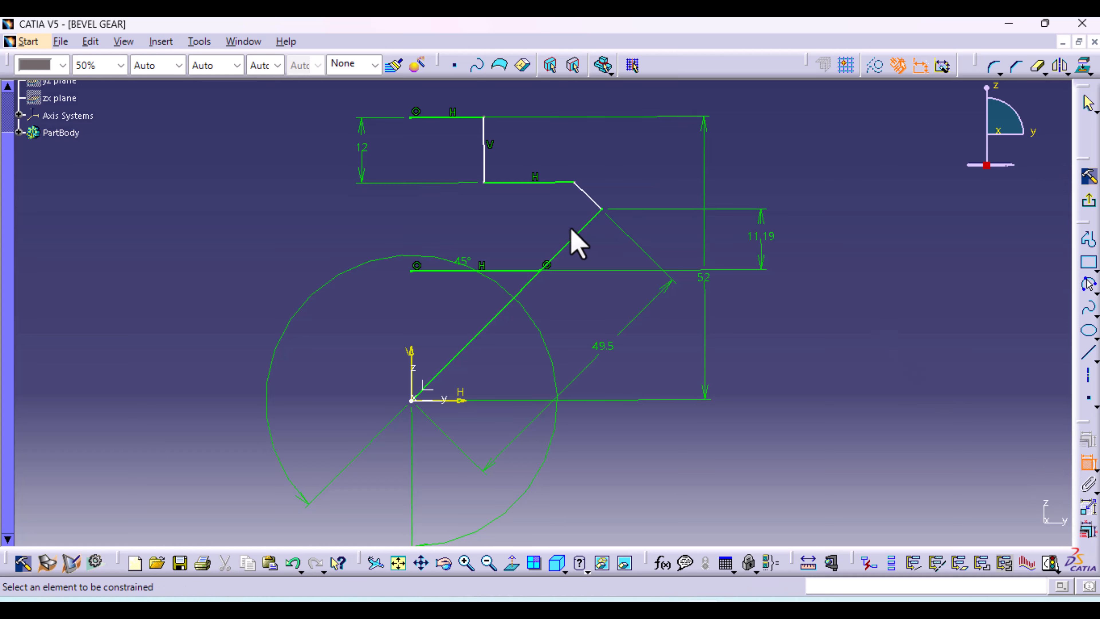
click(583, 226)
click(594, 202)
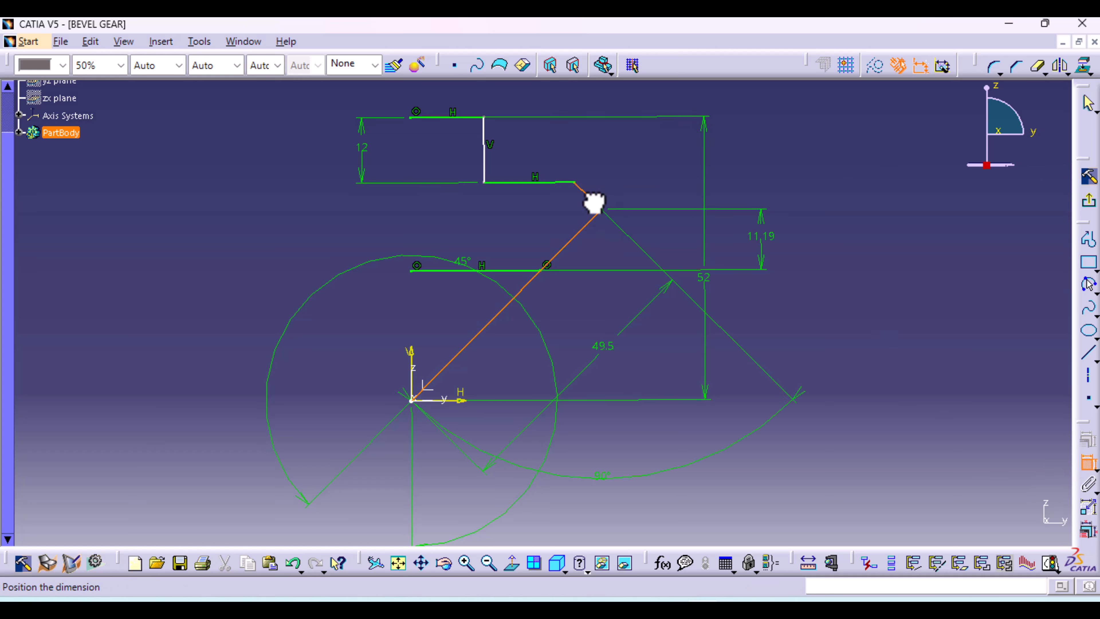
click(573, 215)
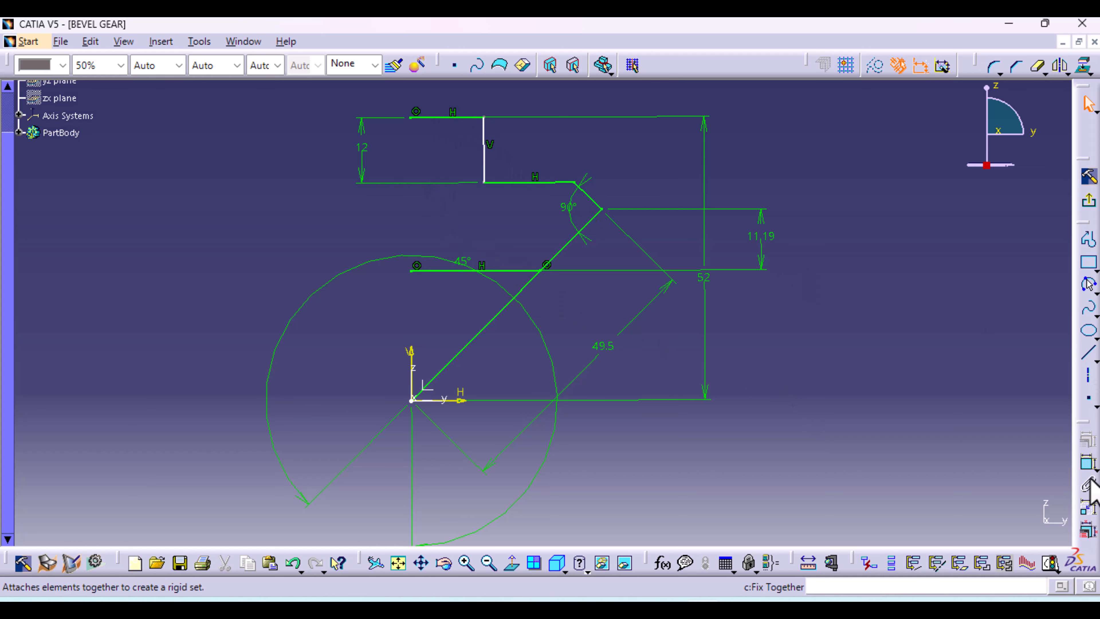
Dimension the length of the profile's topmost horizontal line and set it to 20 mm
click(1088, 462)
click(438, 117)
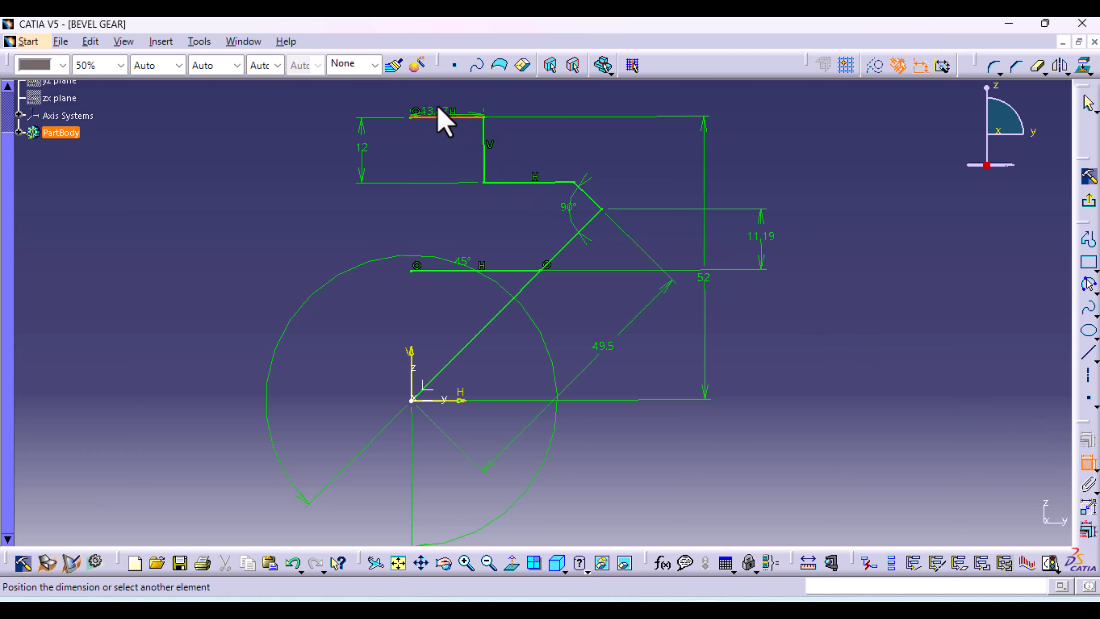
click(445, 94)
double_click(446, 92)
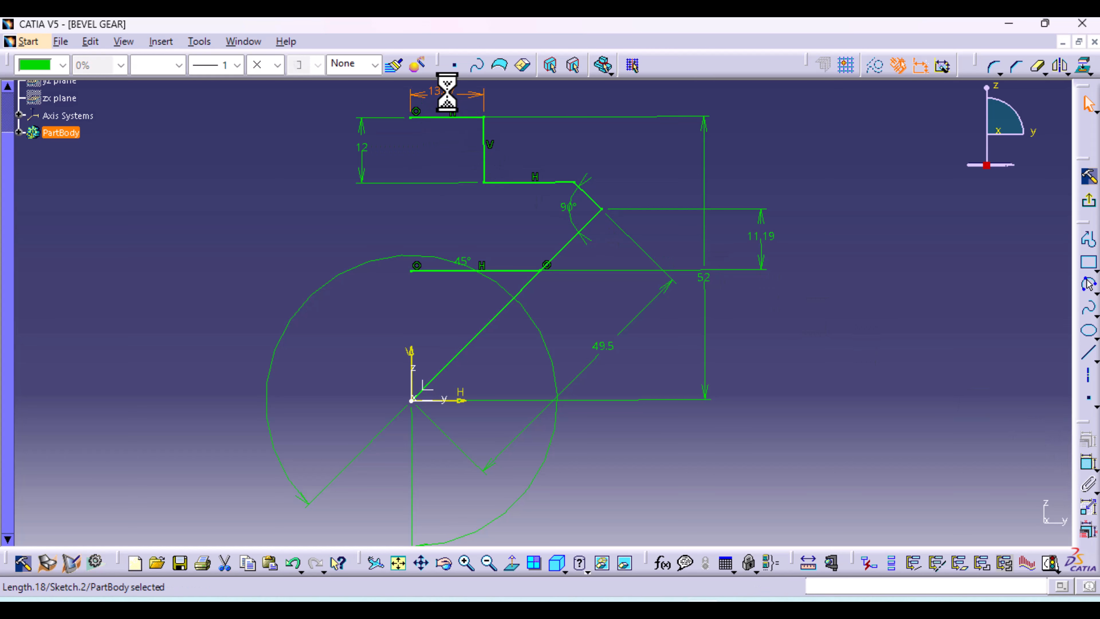
text(20)
key(Return)
click(892, 254)
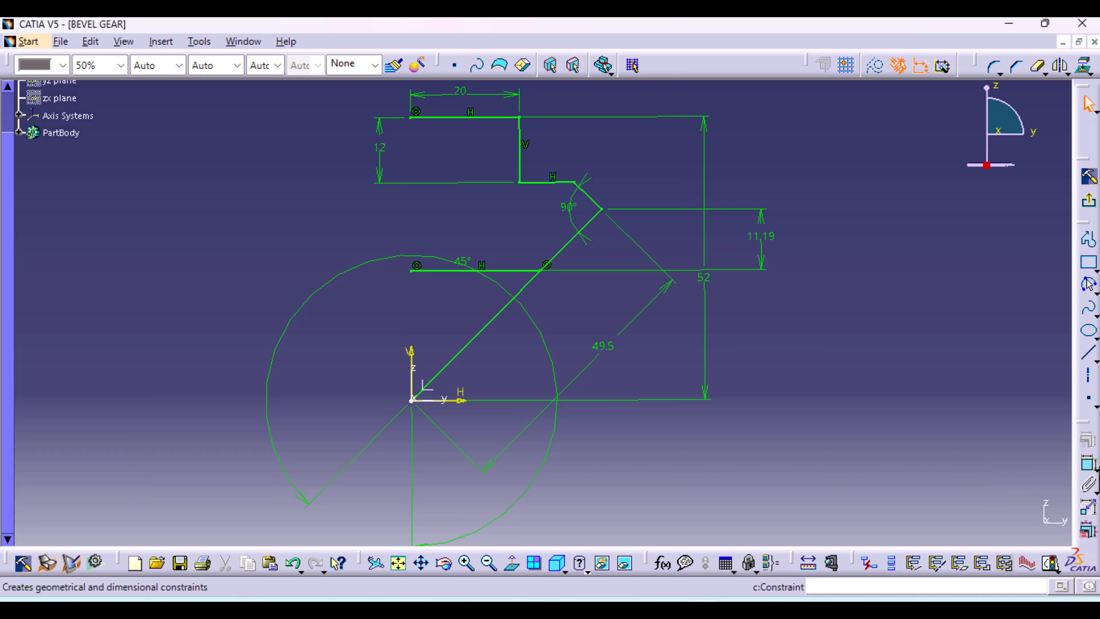
click(1086, 474)
click(411, 361)
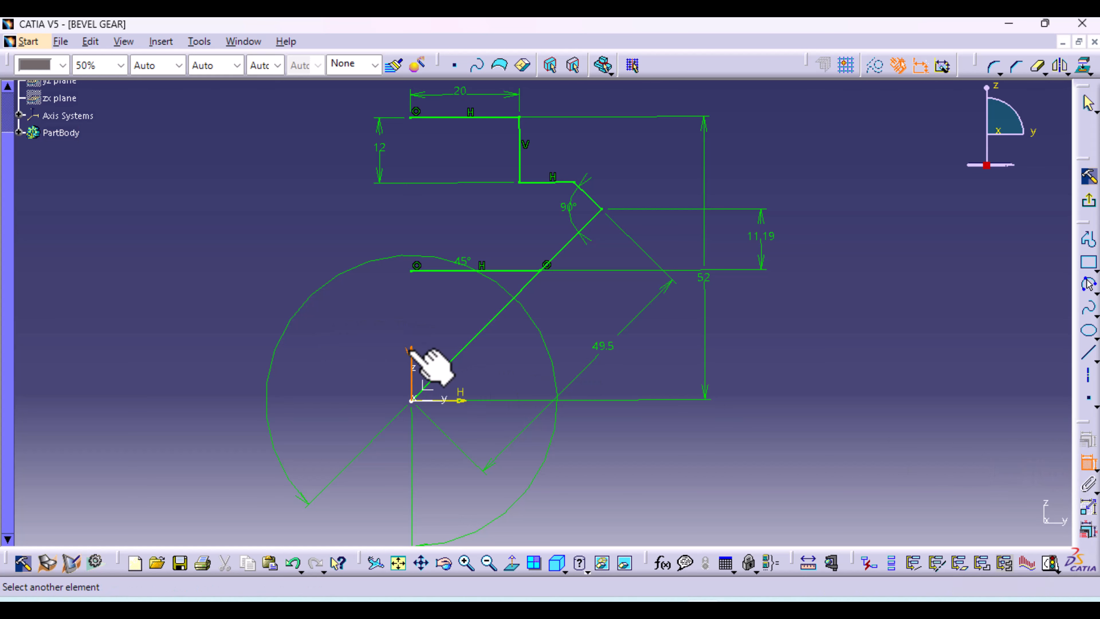
click(601, 210)
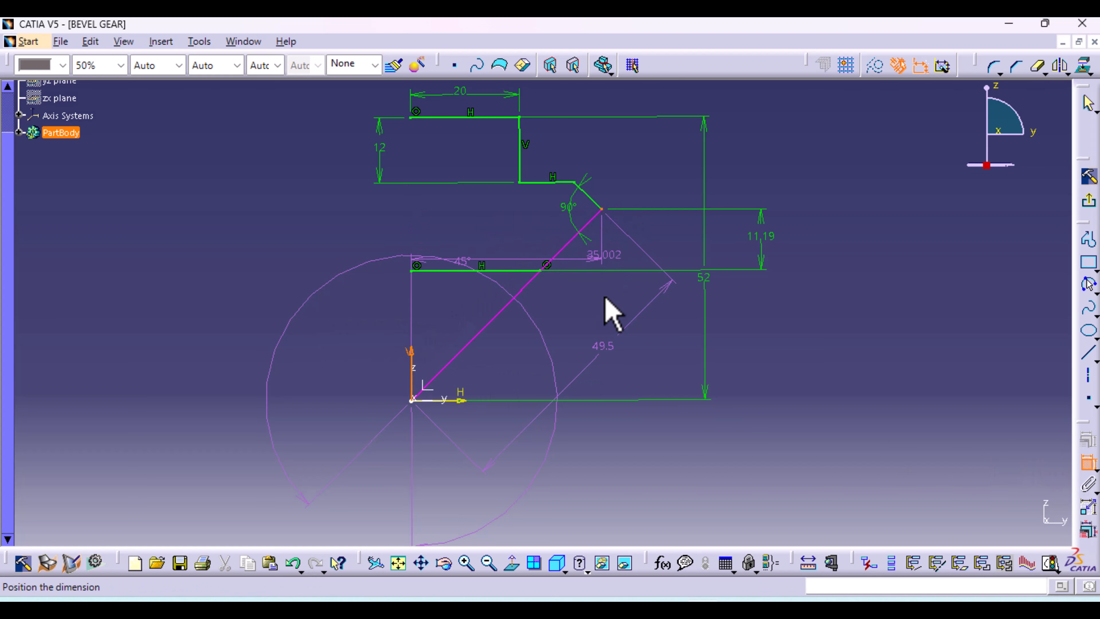
click(1078, 454)
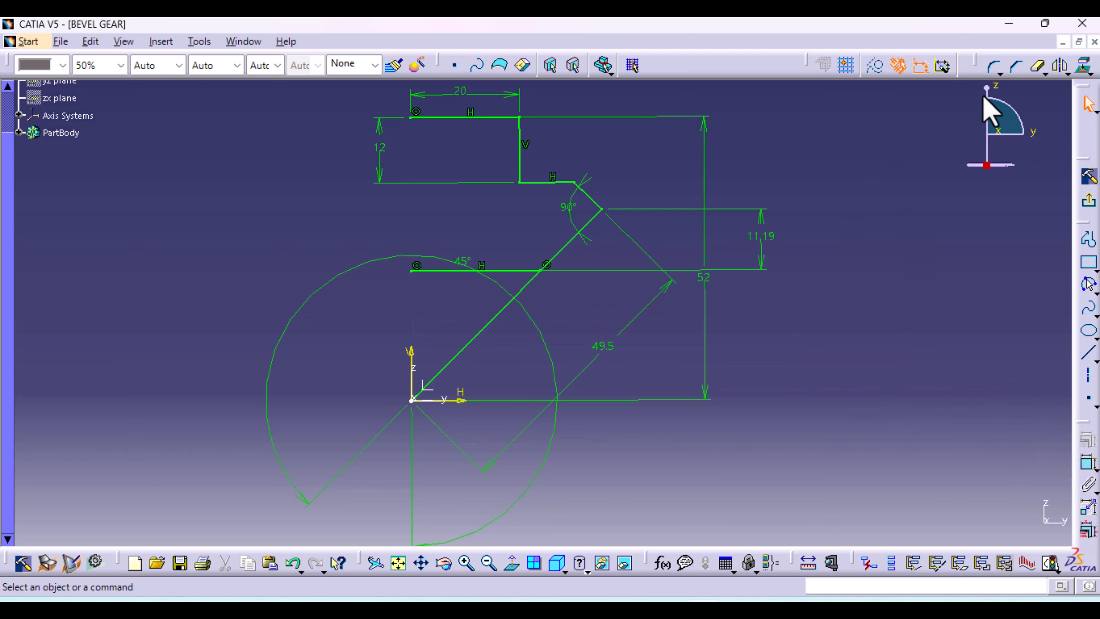
Quick-trim the part of the 45° slanted line below the lower horizontal line, converting its length constraint into a distance
click(1038, 66)
click(489, 322)
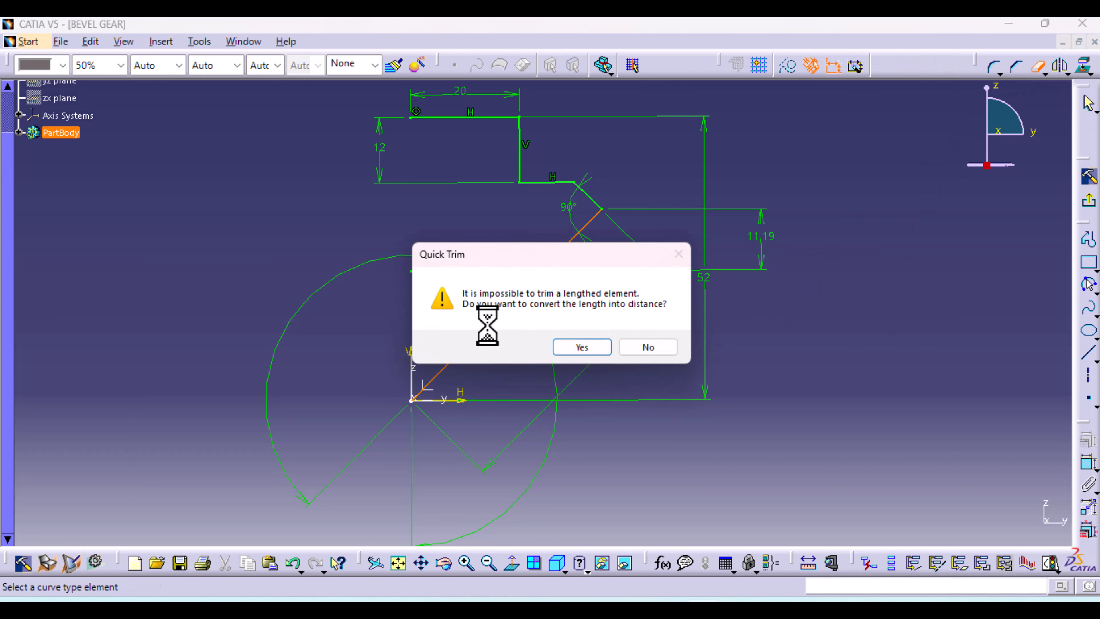
click(581, 347)
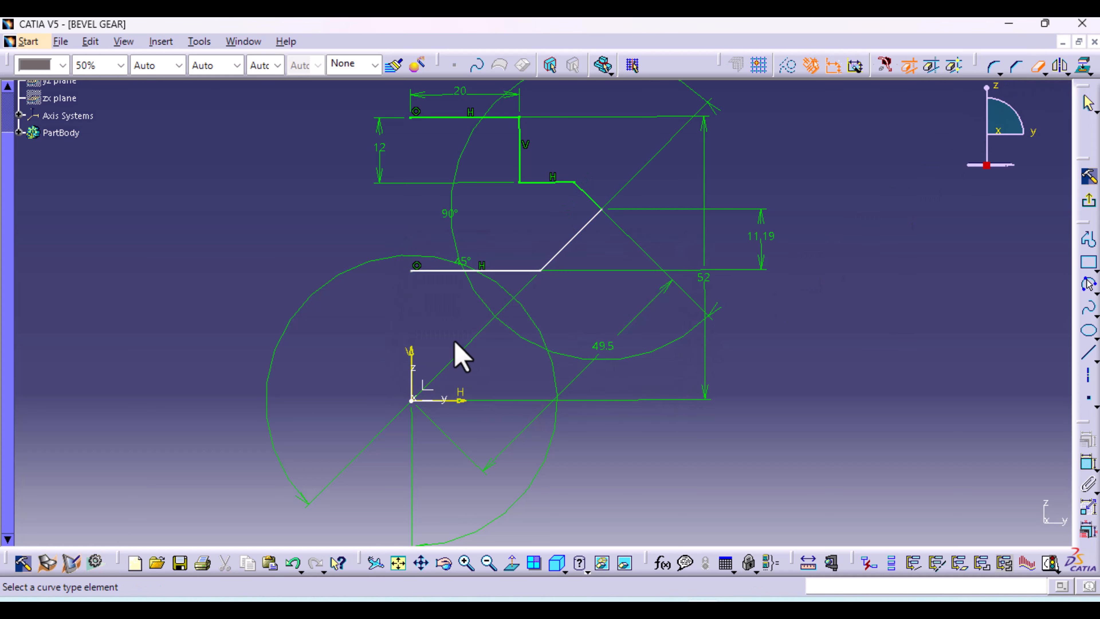
middle_drag(816, 210, 808, 272)
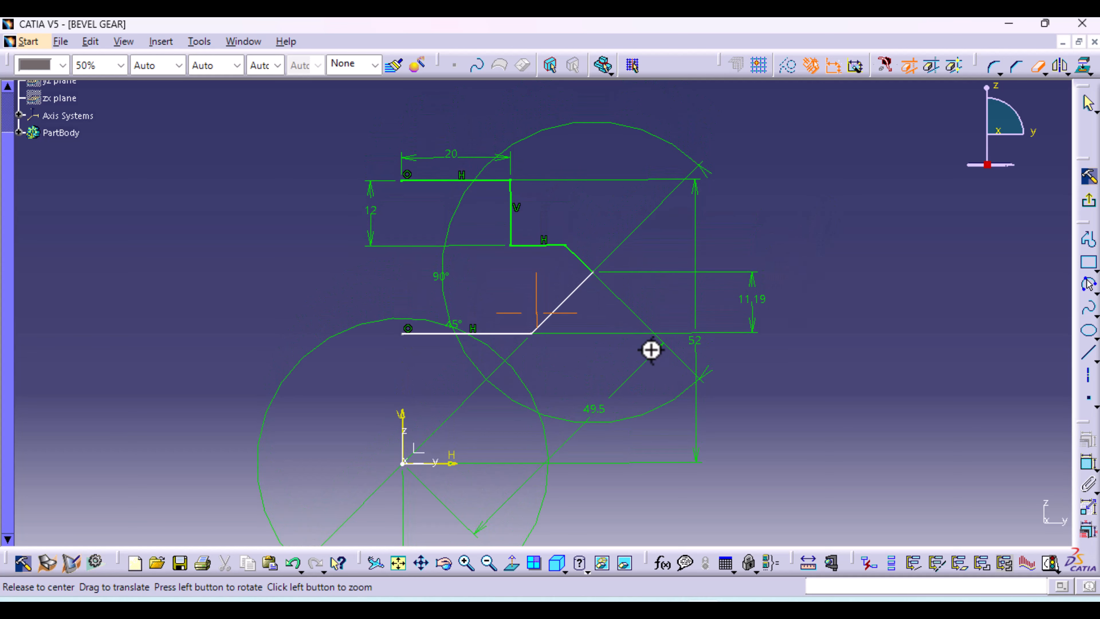
mouse_move(651, 349)
middle_down()
mouse_move(638, 262)
mouse_move(593, 227)
mouse_move(596, 338)
middle_up()
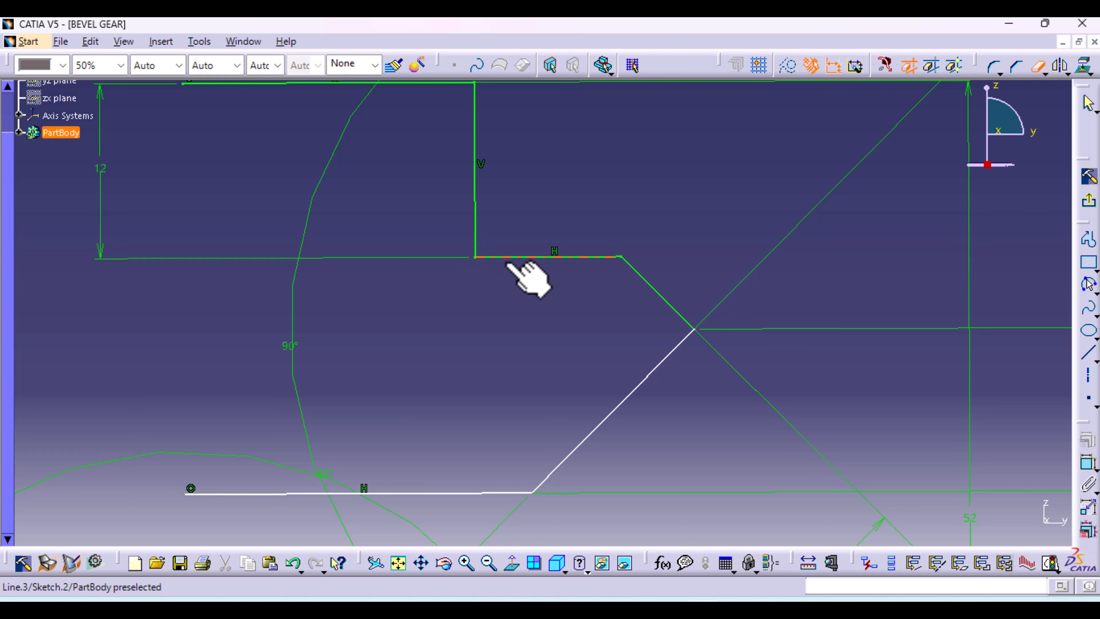
mouse_move(669, 210)
middle_down()
mouse_move(680, 343)
mouse_move(833, 262)
middle_up()
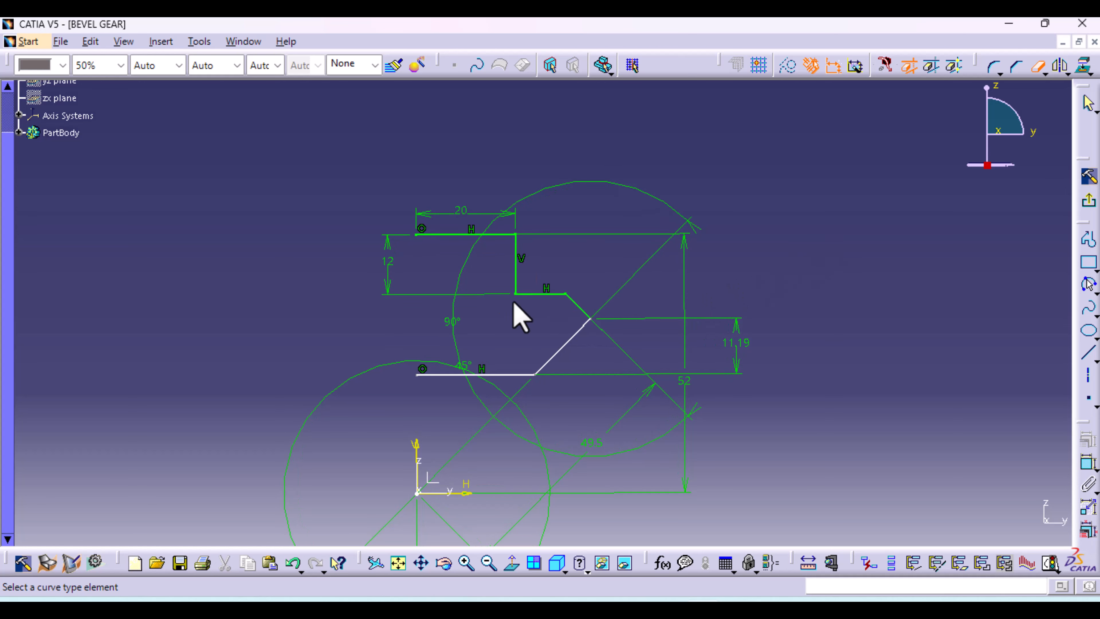
mouse_move(519, 318)
middle_down()
mouse_move(511, 331)
mouse_move(518, 247)
middle_up()
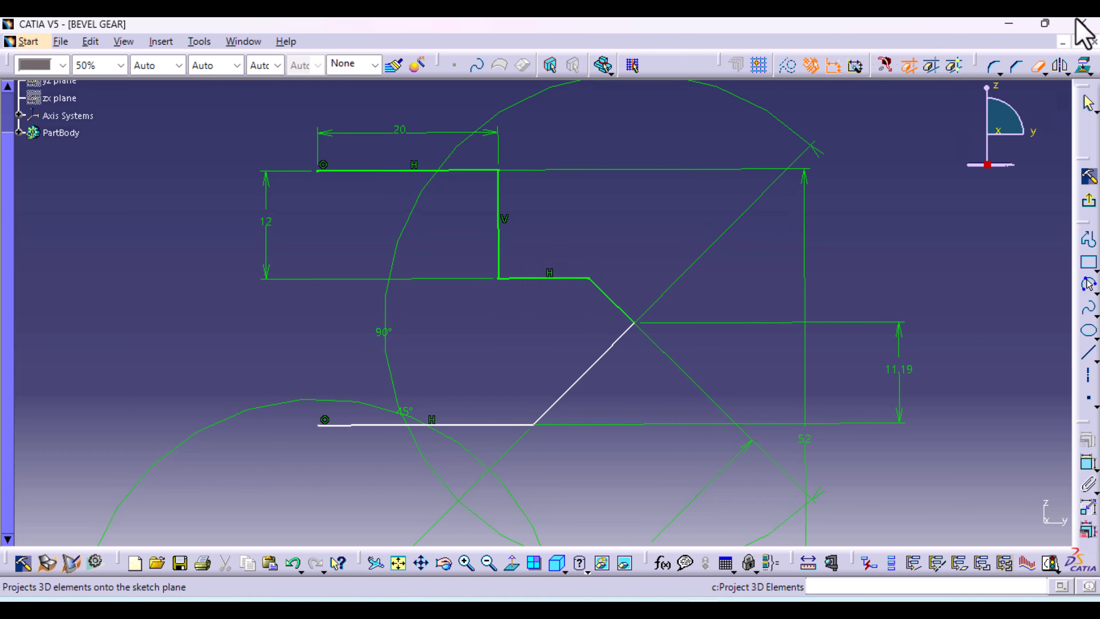
click(1039, 65)
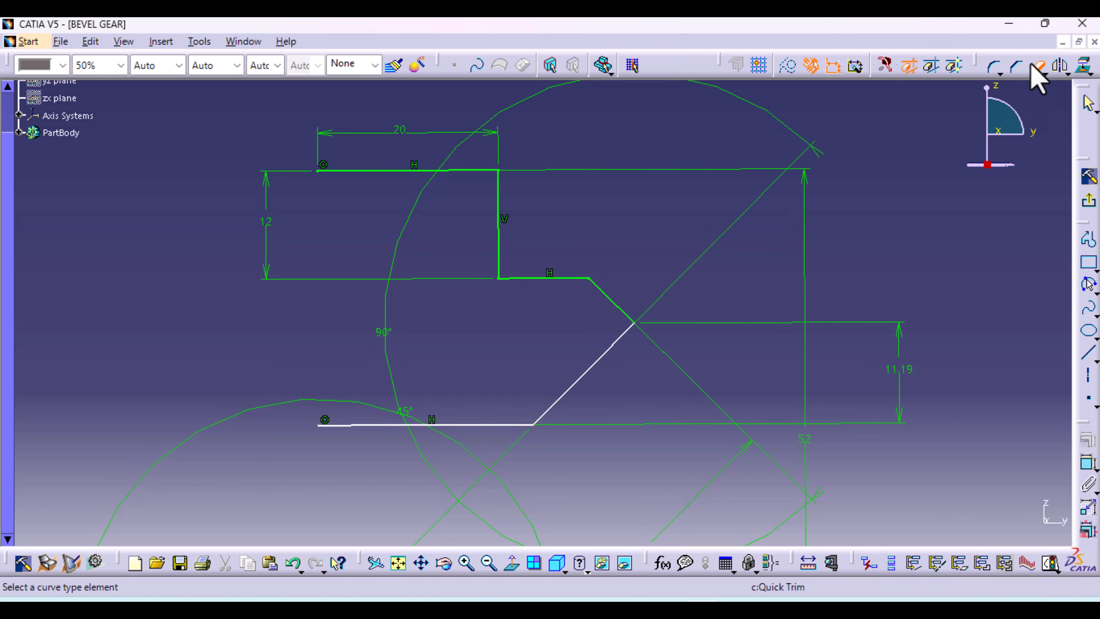
Round both ends of the short horizontal step line with equal corners and set their radius to 3 mm
click(499, 280)
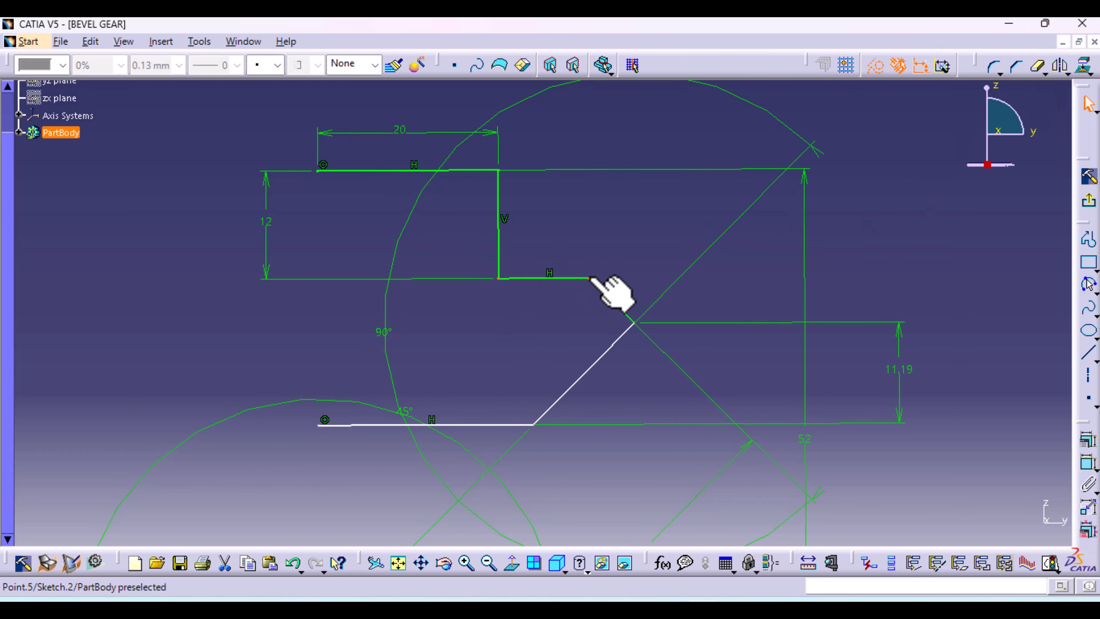
ctrl+click(589, 278)
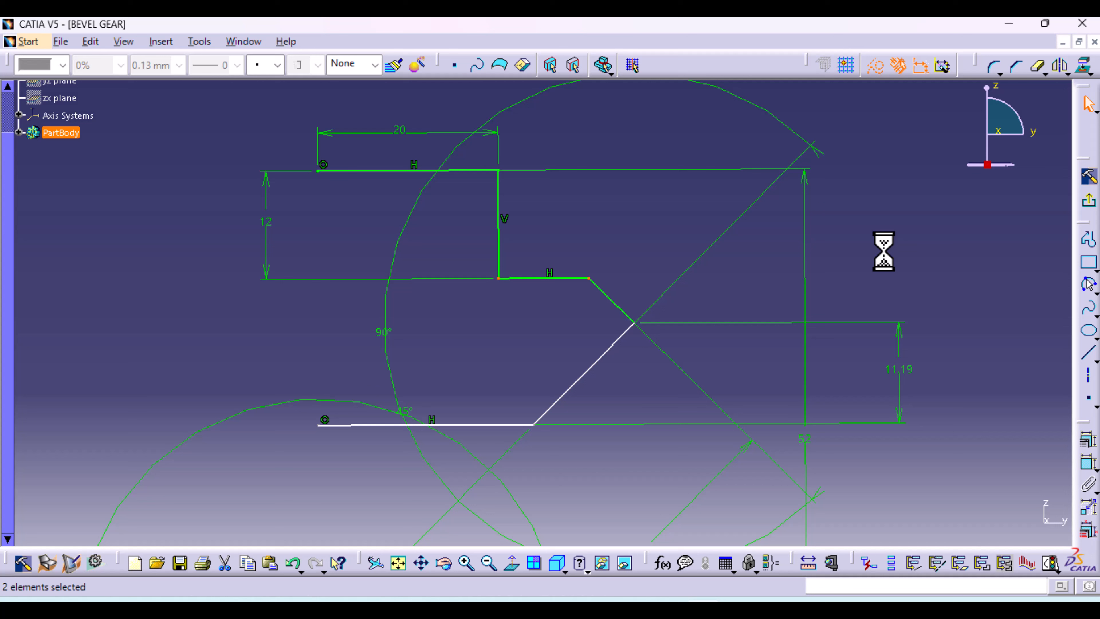
click(992, 66)
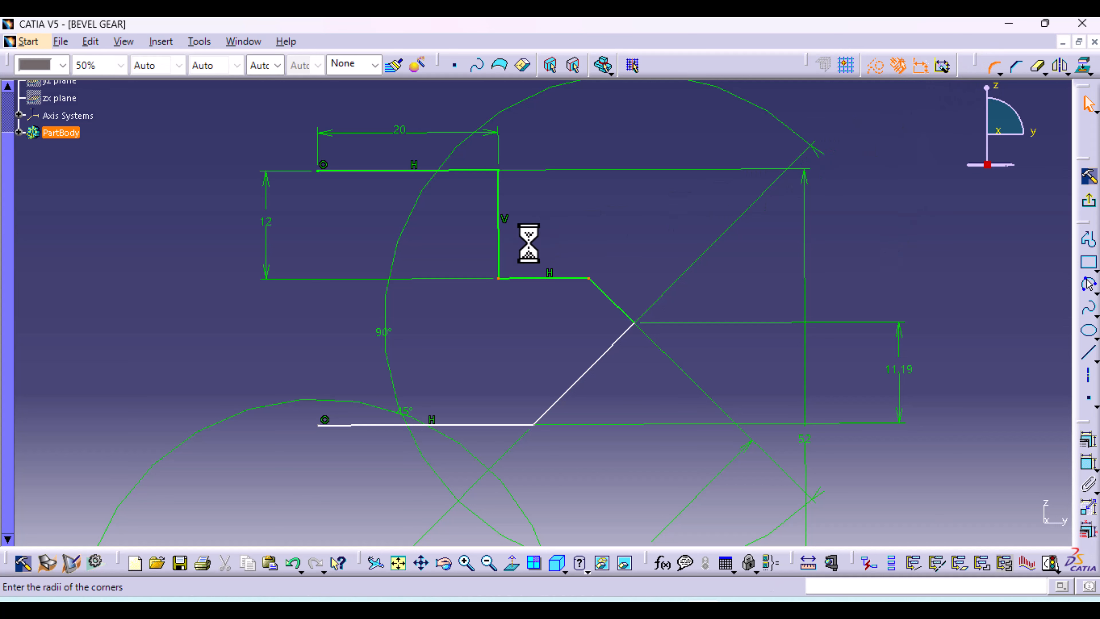
click(510, 278)
double_click(519, 265)
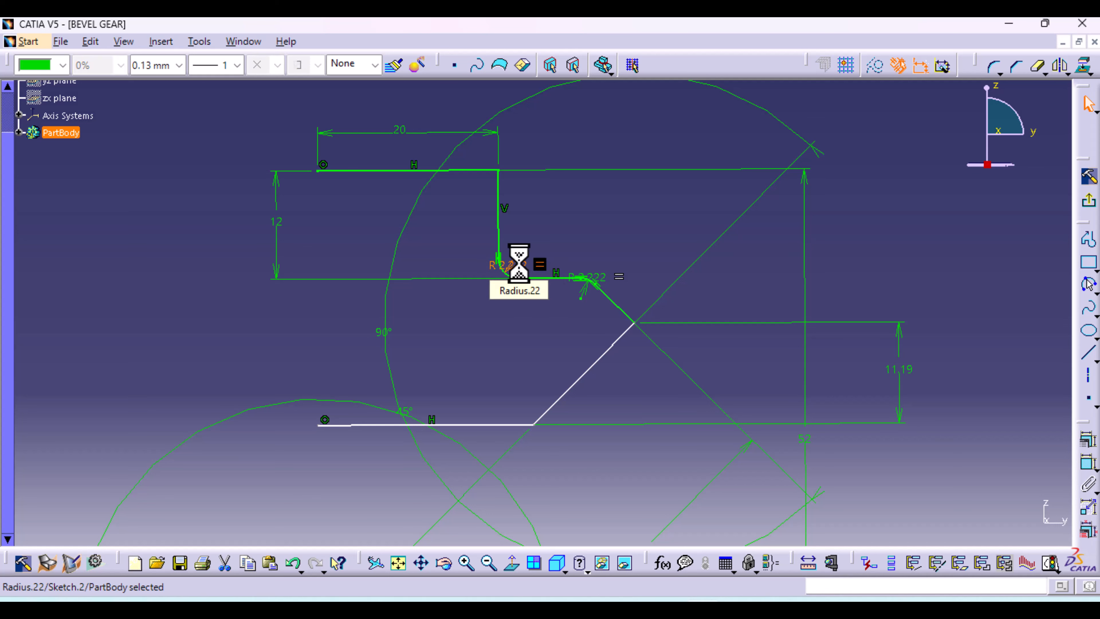
double_click(510, 264)
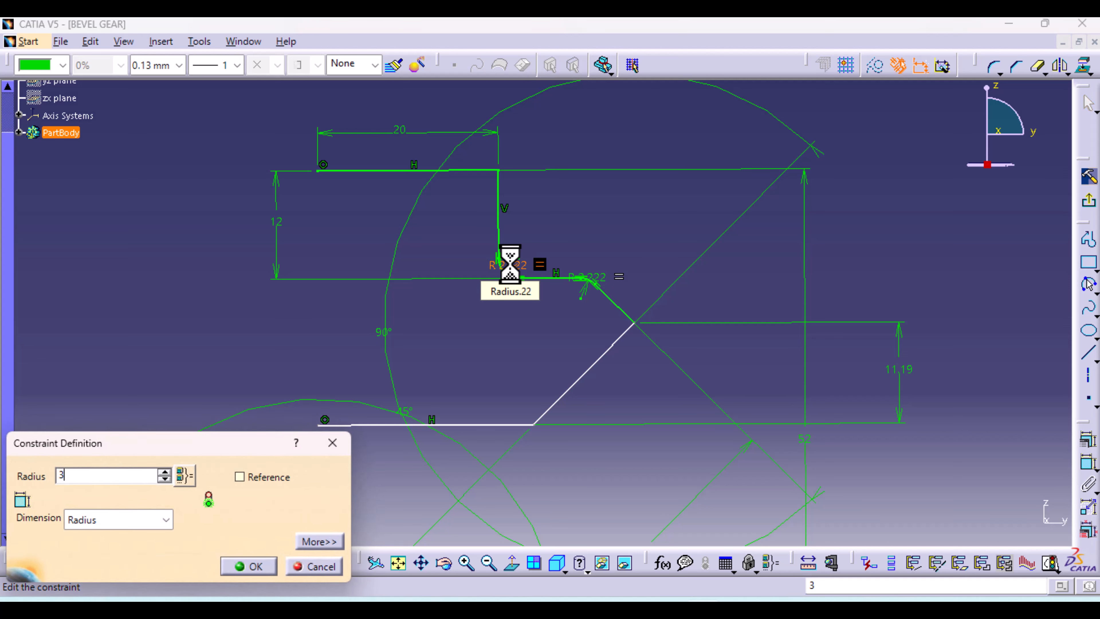
key(Return)
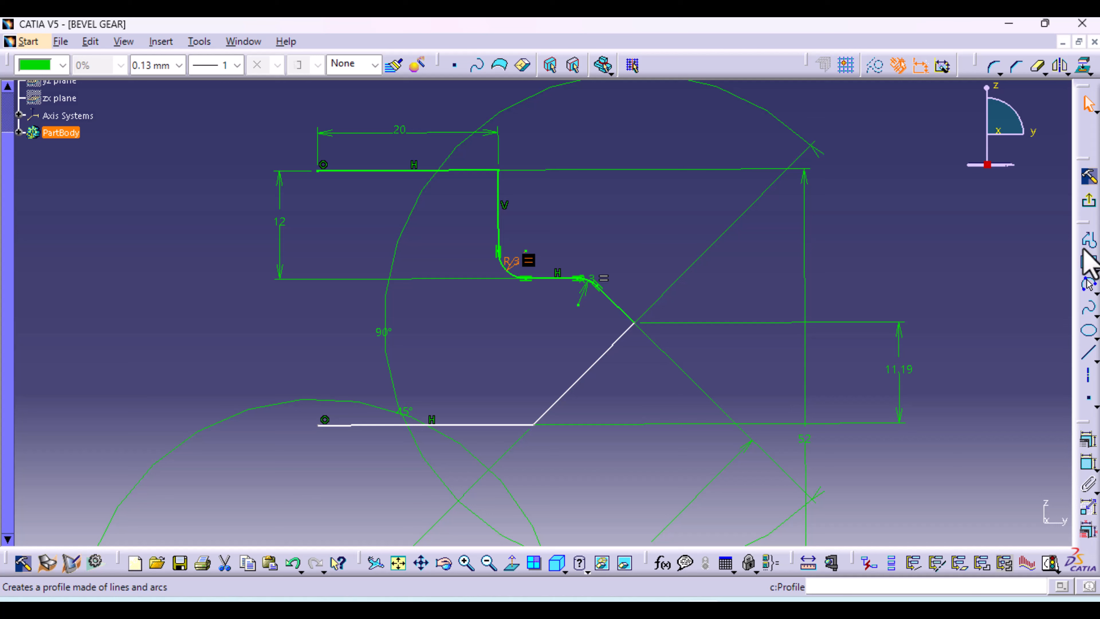
Exit the sketch and revolve the profile 360° about the sketch's vertical axis with the Shaft feature
click(1087, 201)
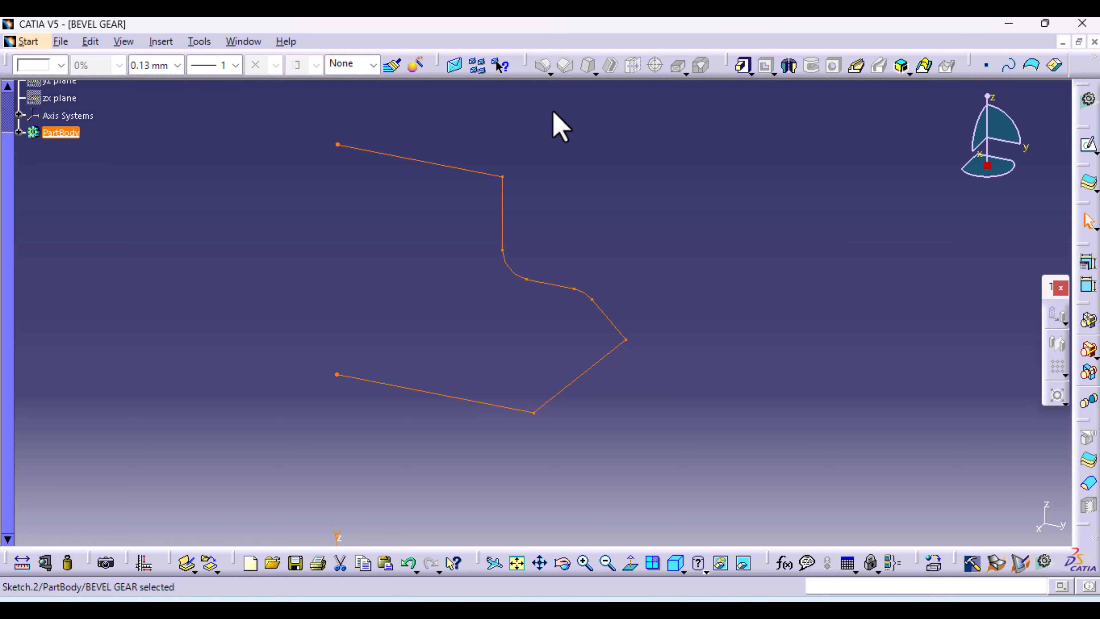
click(789, 66)
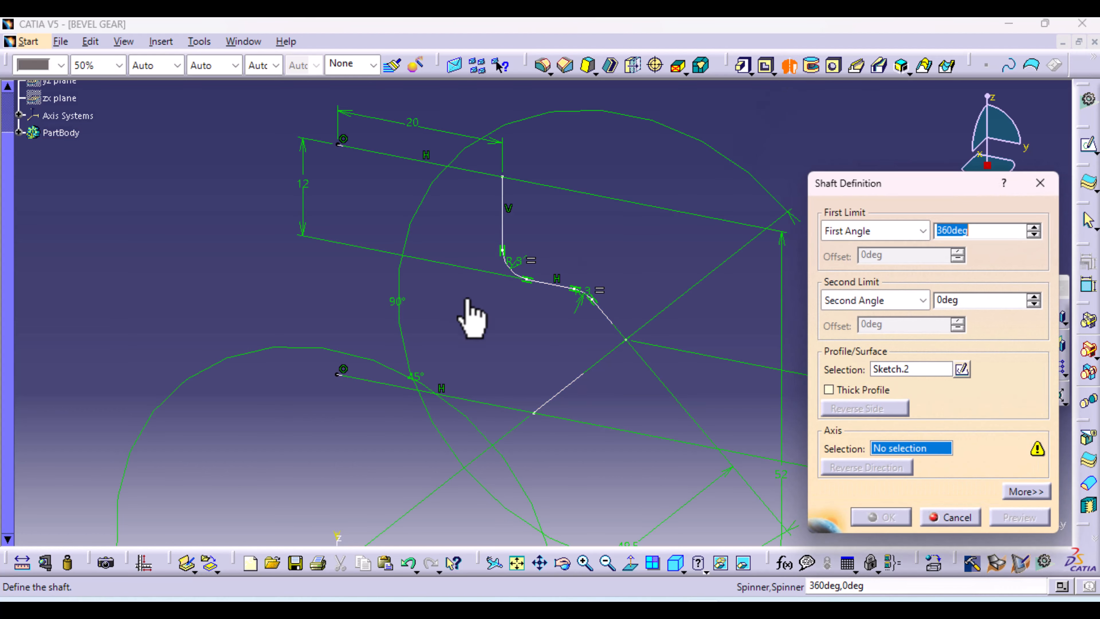
middle_drag(508, 300, 547, 130)
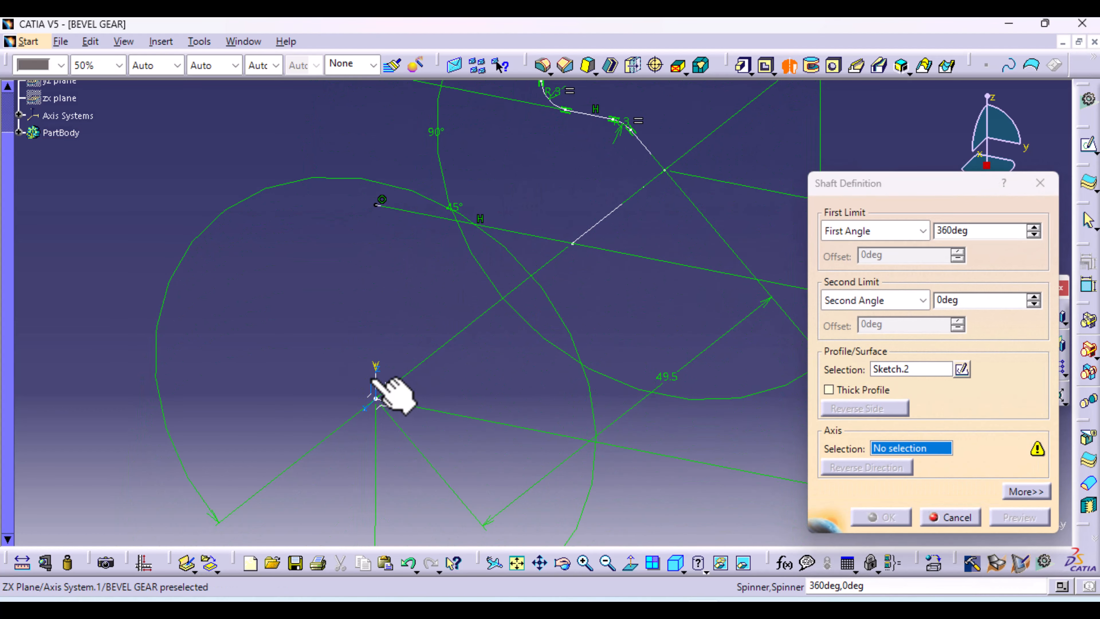
click(378, 368)
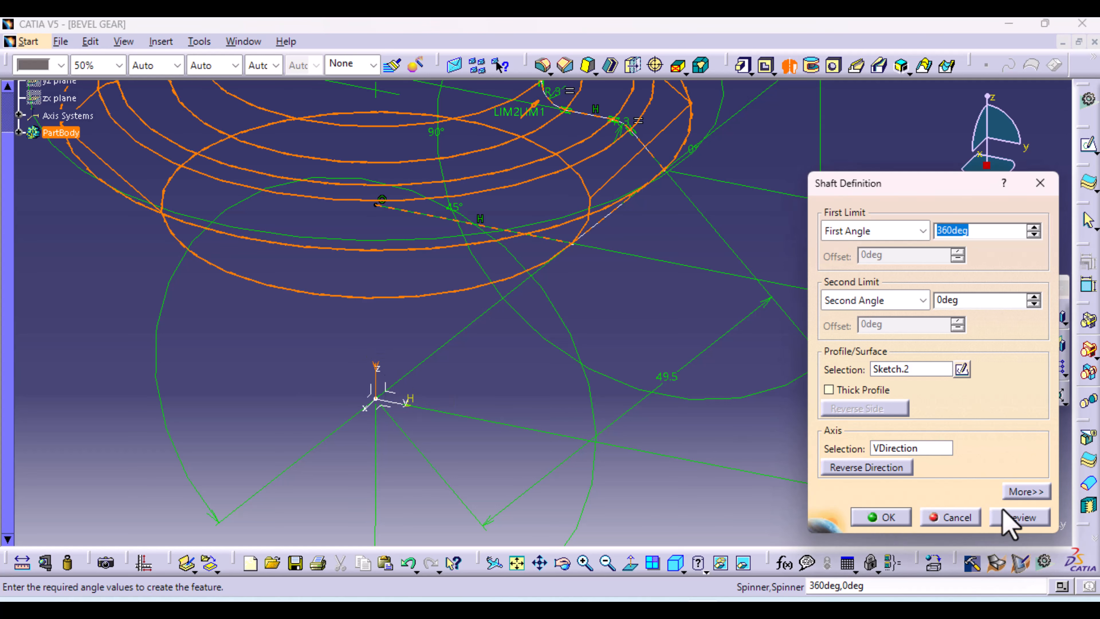
click(1005, 520)
click(909, 524)
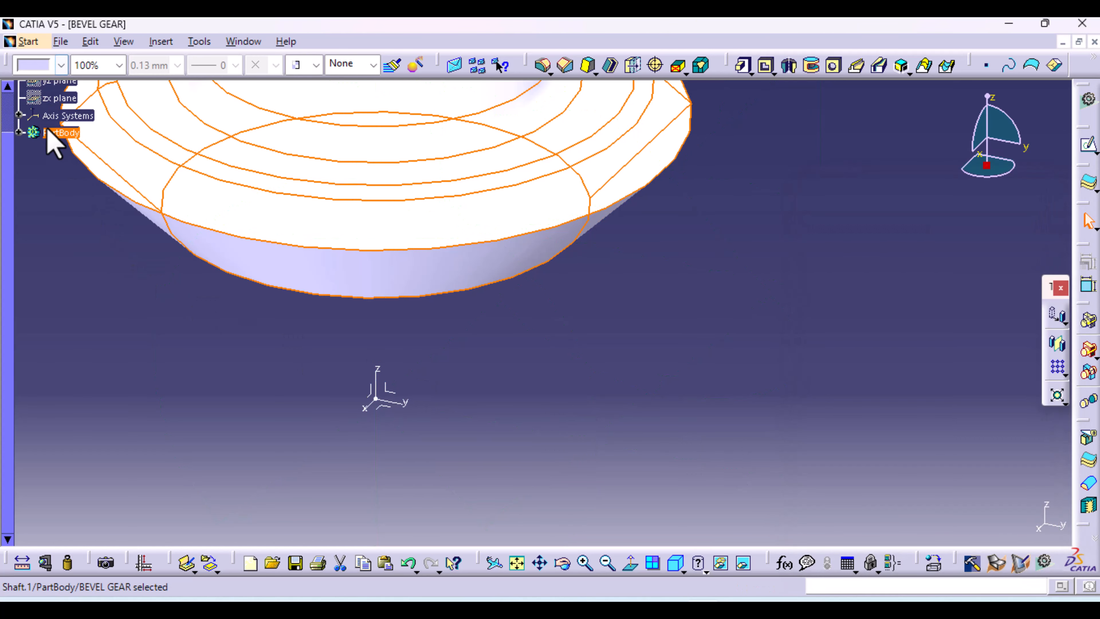
Set the colour of the revolved gear blank to dark grey
click(61, 66)
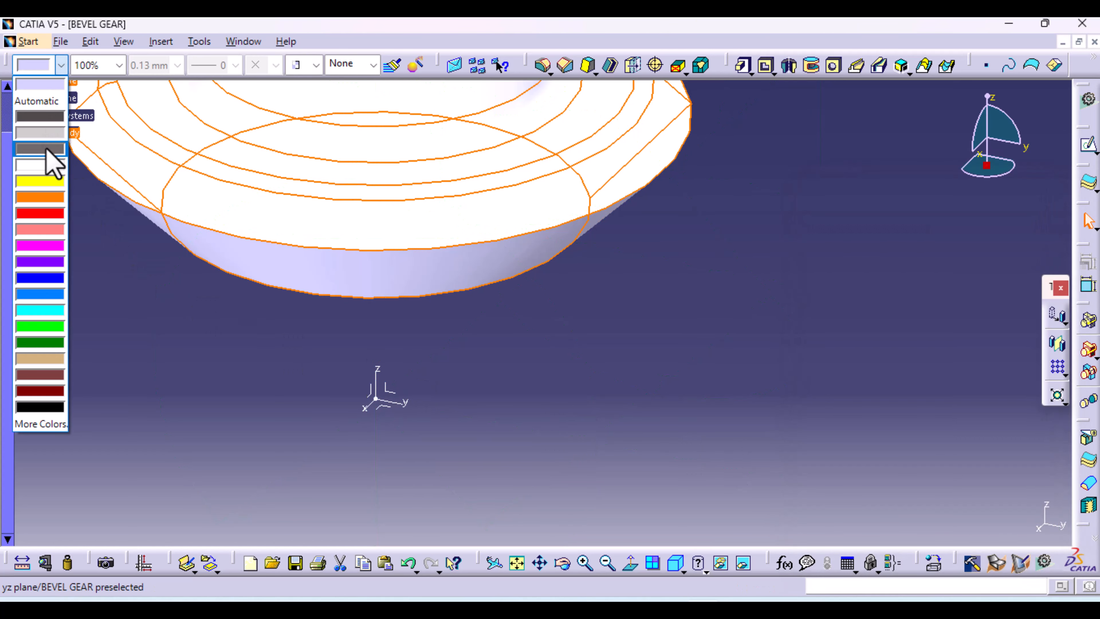
click(40, 149)
click(678, 260)
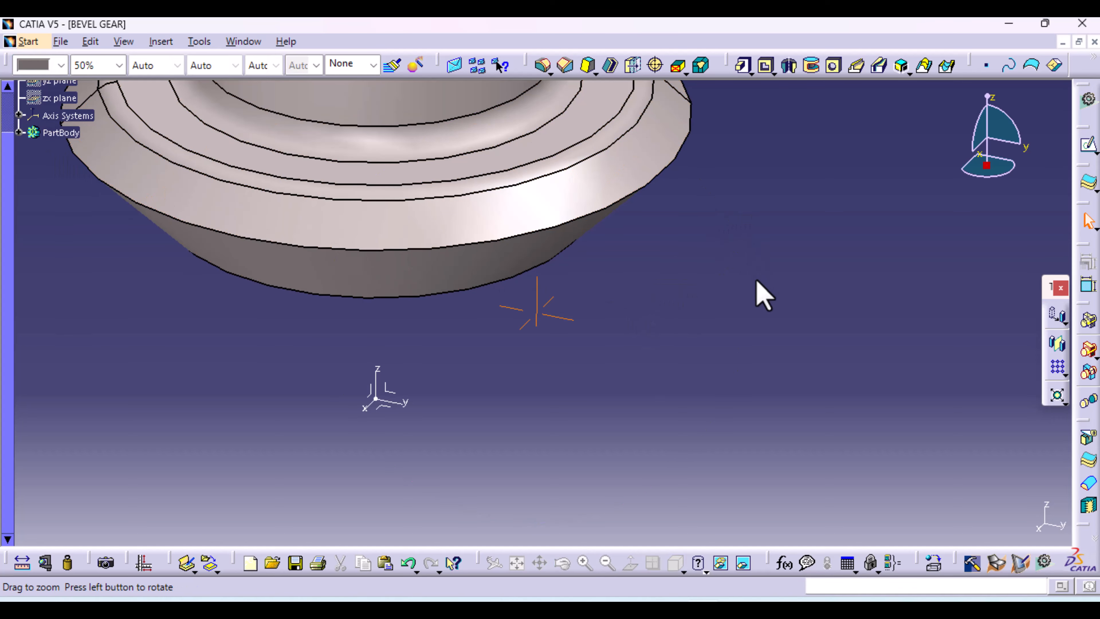
middle_drag(763, 296, 567, 208)
Consult the reference drawing, return to CATIA and open a new sketch on the flat bottom face of the gear blank
key(alt+Tab)
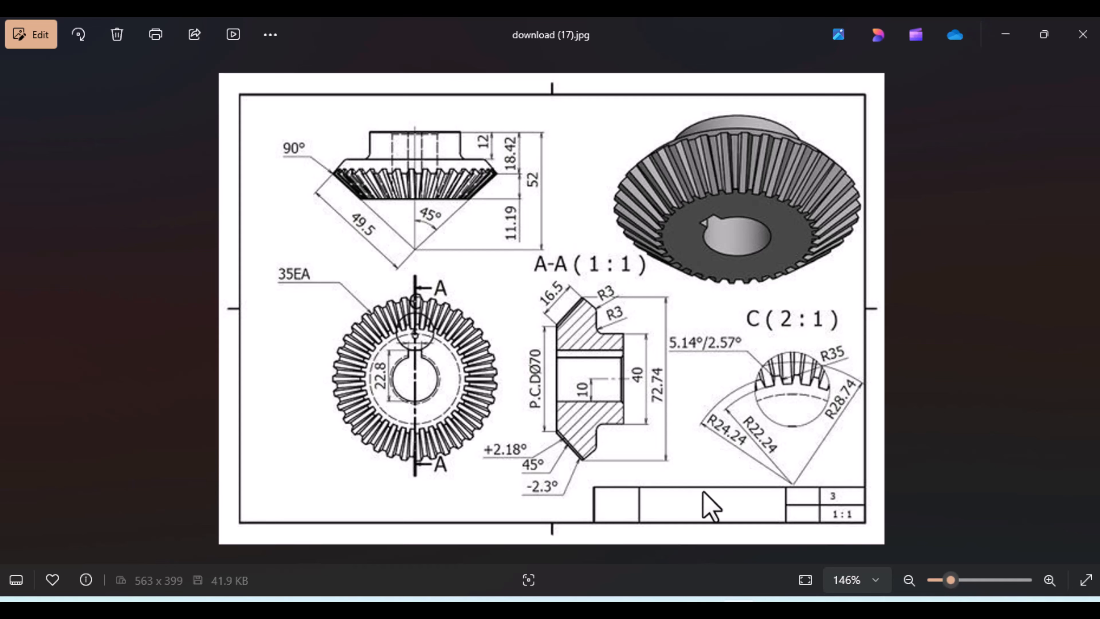
click(705, 606)
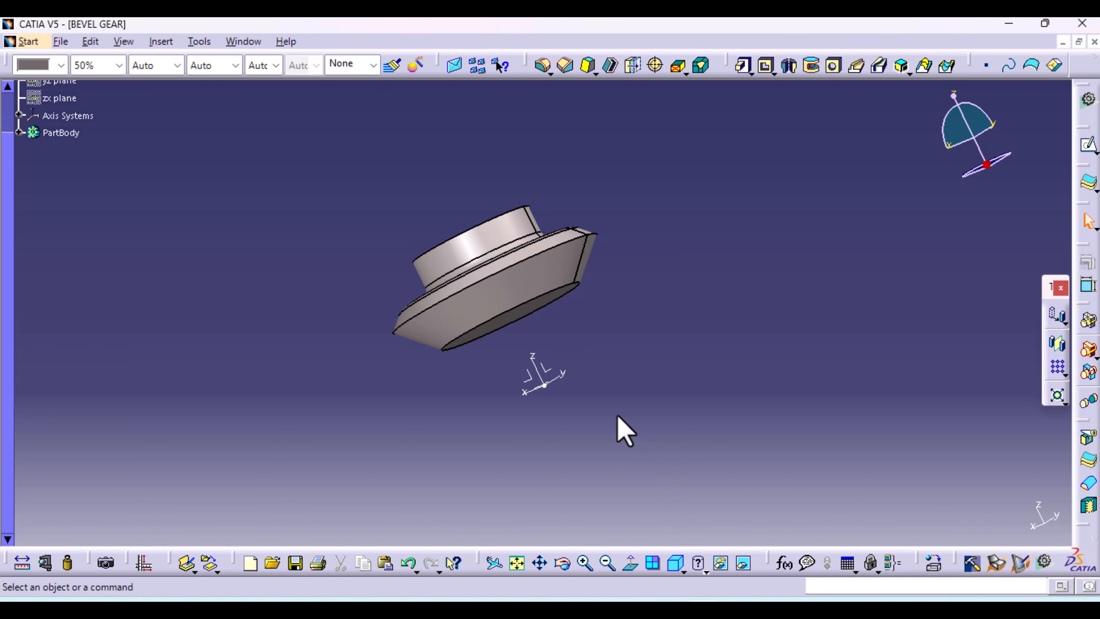
mouse_move(606, 392)
middle_down()
mouse_move(558, 392)
mouse_move(564, 369)
middle_up()
click(563, 369)
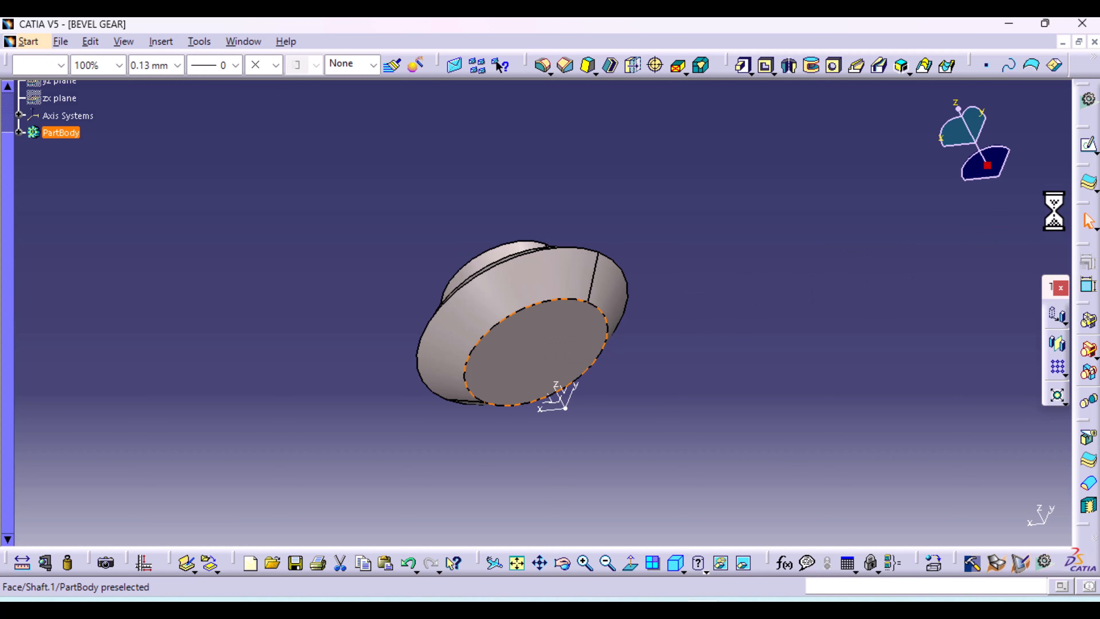
click(1087, 143)
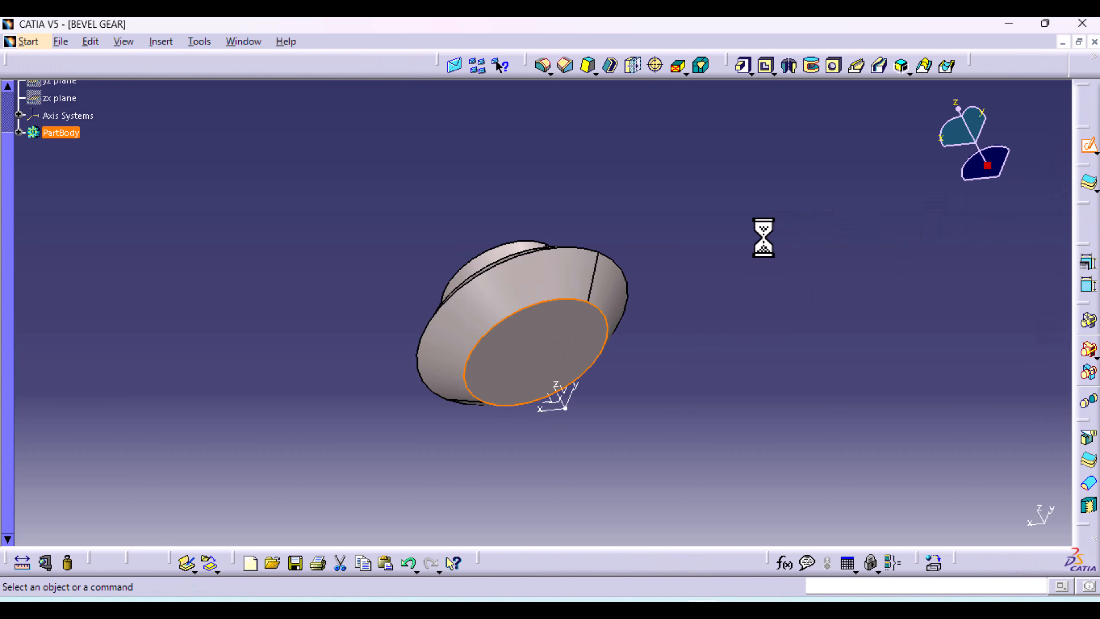
middle_drag(602, 351, 547, 361)
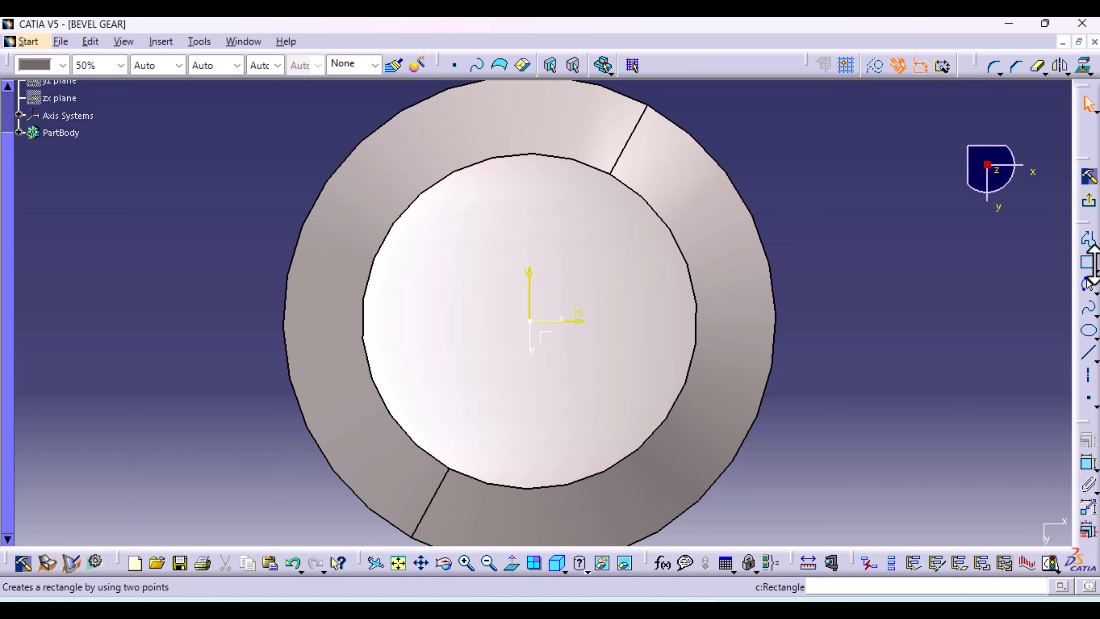
Sketch a circle of about 18.3 mm radius centred on the sketch origin for the bore
click(1088, 283)
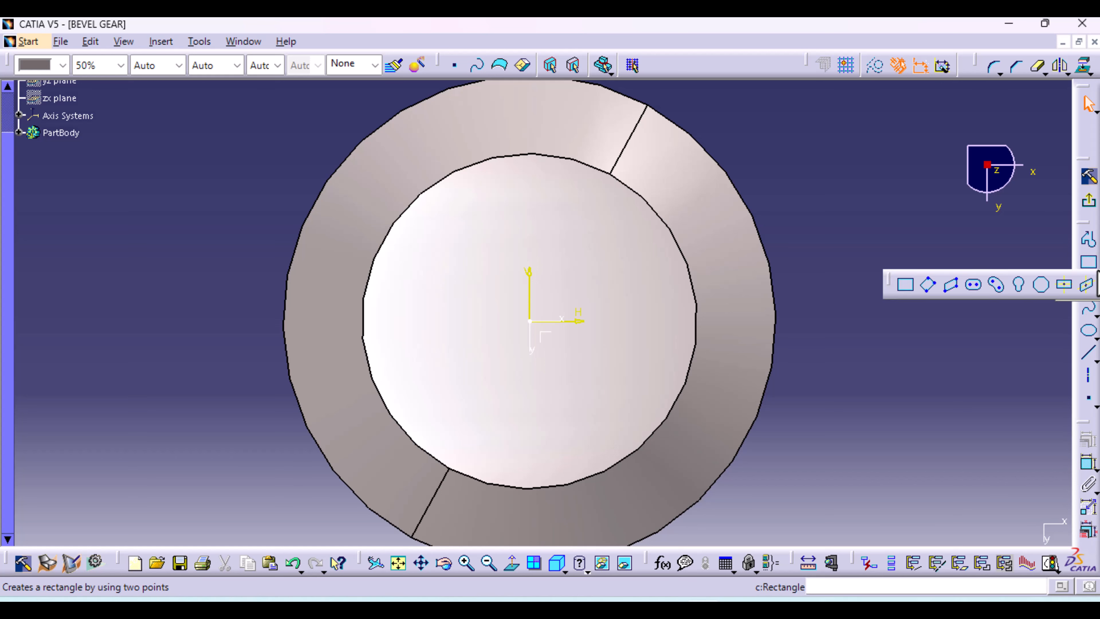
click(1089, 286)
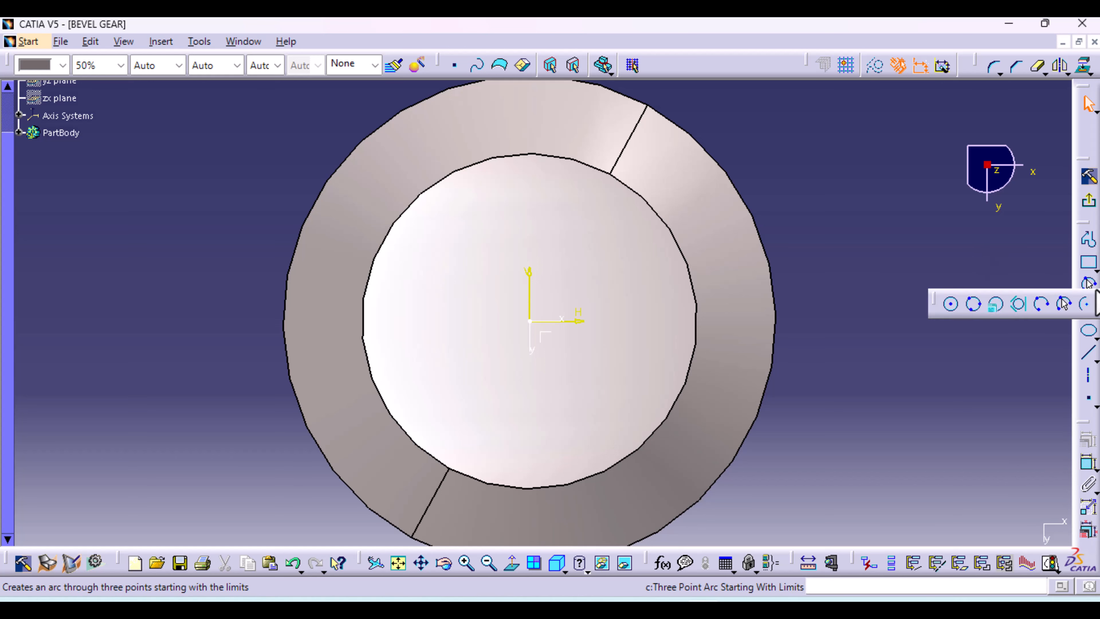
click(950, 304)
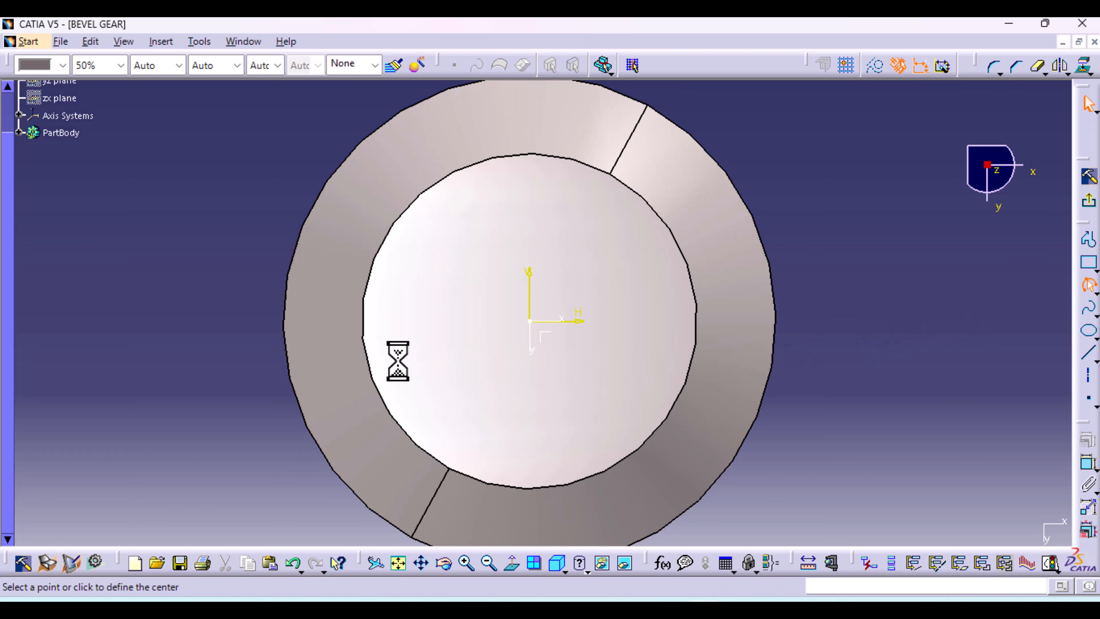
click(533, 323)
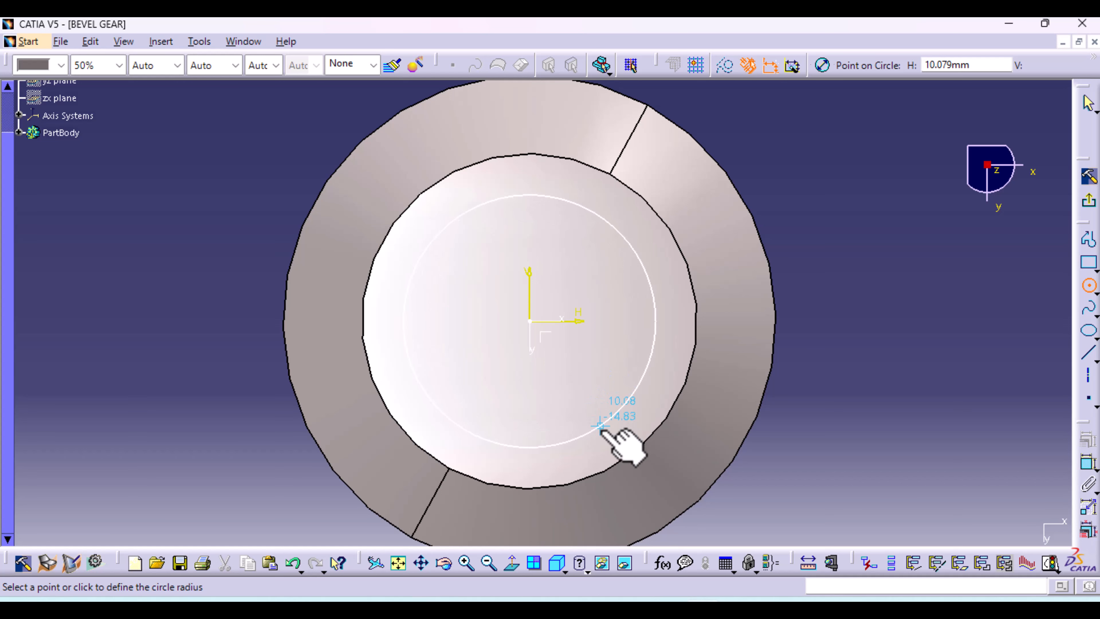
click(605, 425)
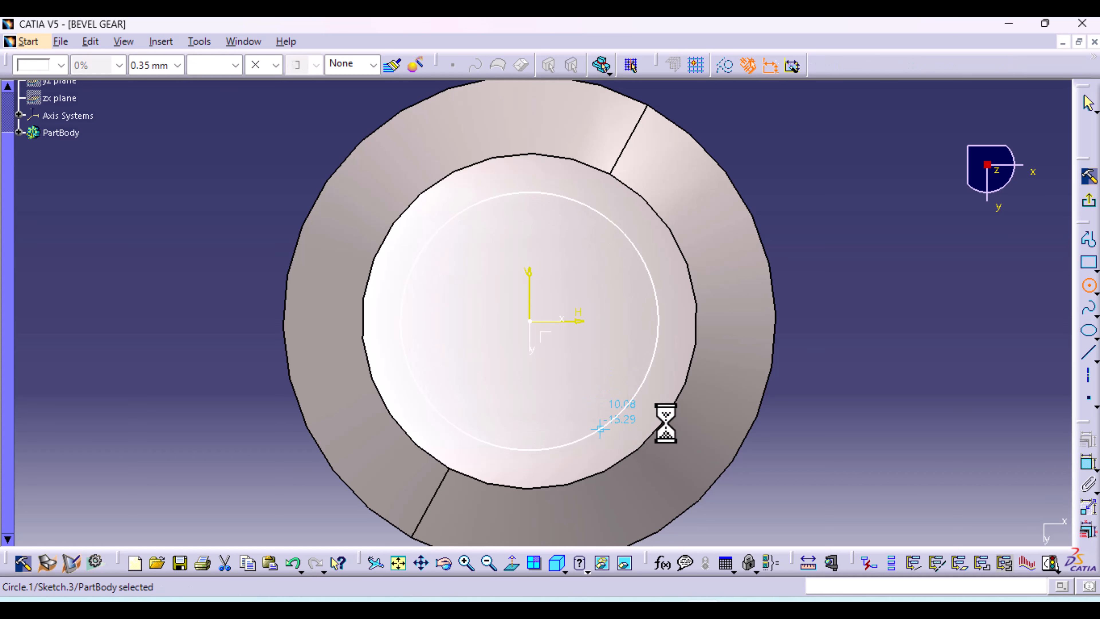
Dimension the circle's radius and set it to 22 mm
click(1088, 462)
click(878, 279)
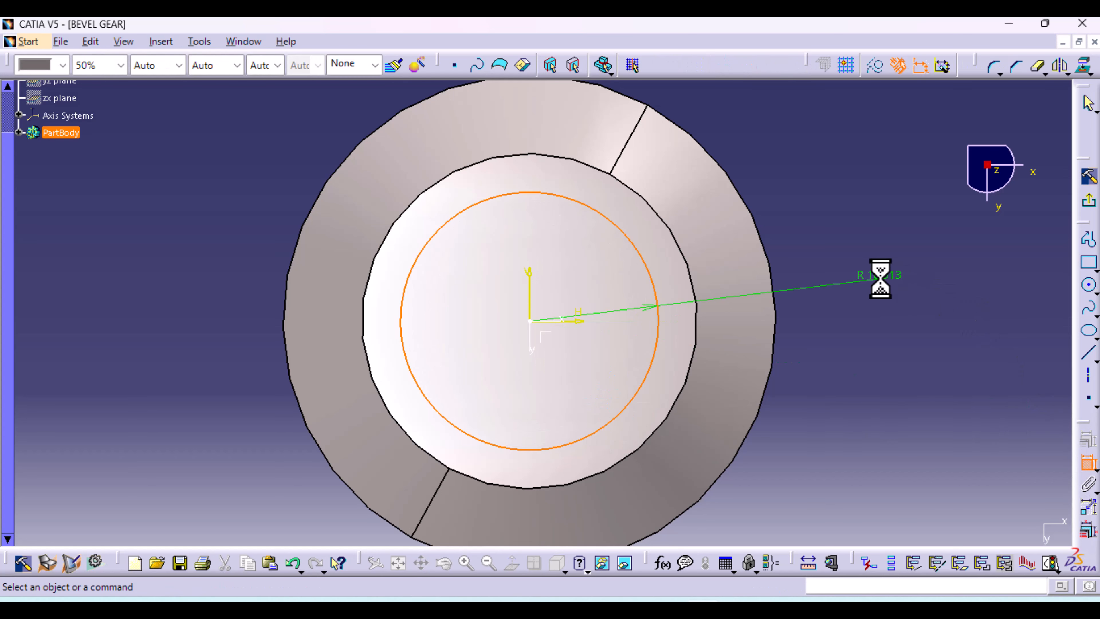
double_click(884, 274)
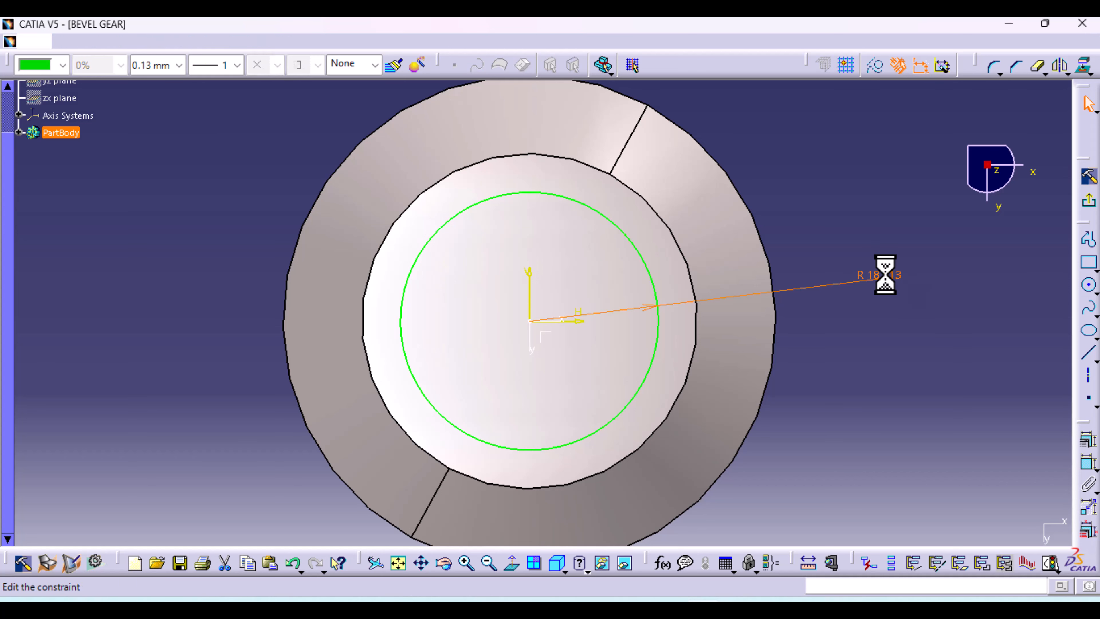
text(22.24)
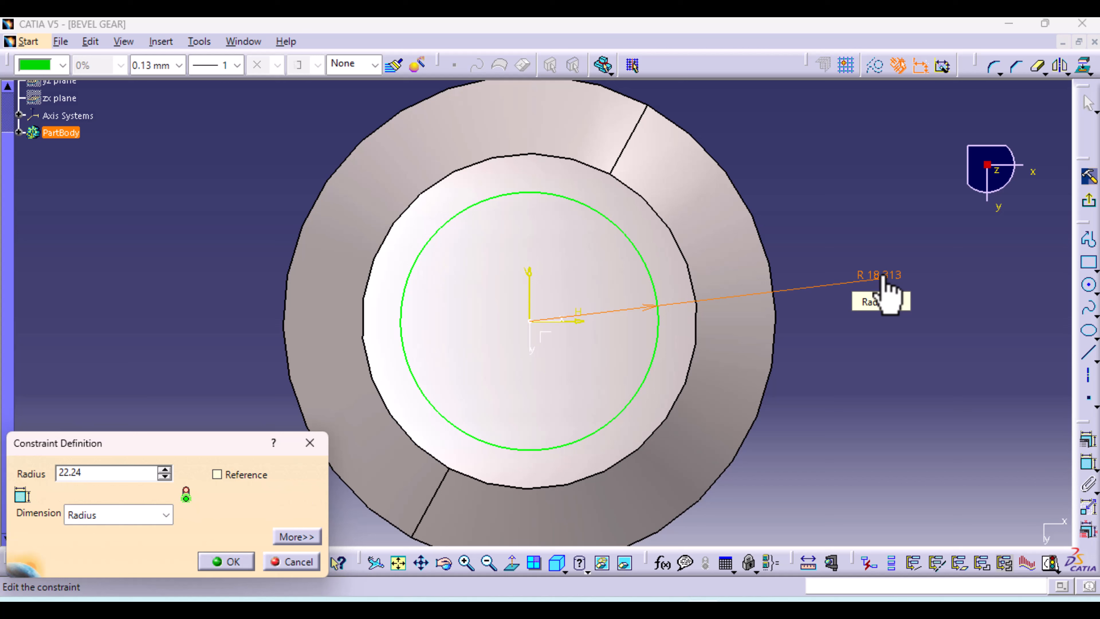
key(Return)
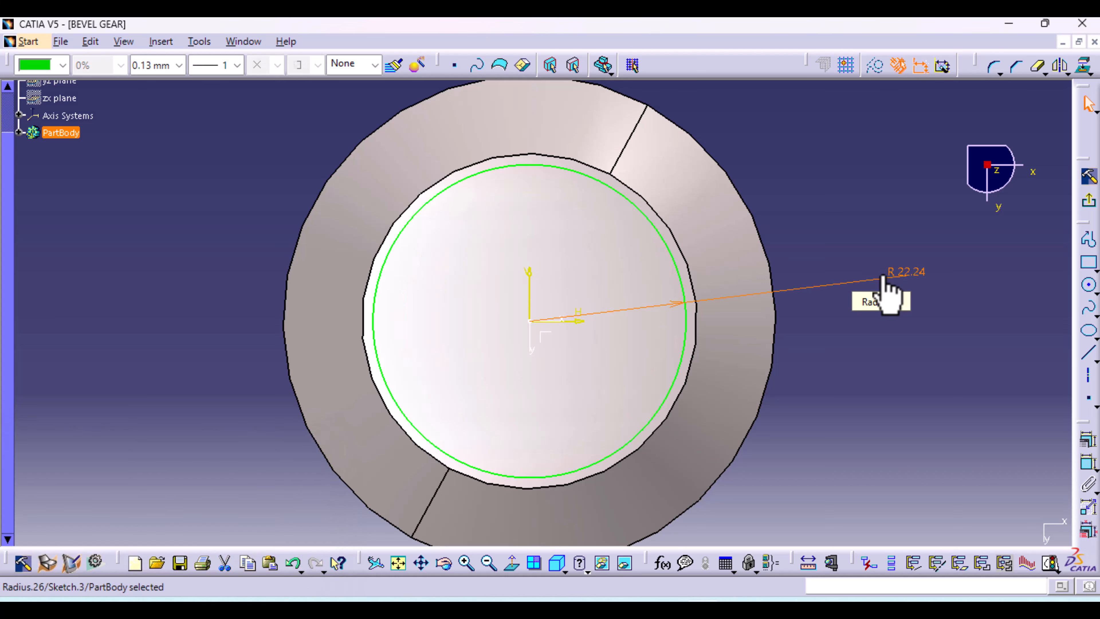
double_click(905, 273)
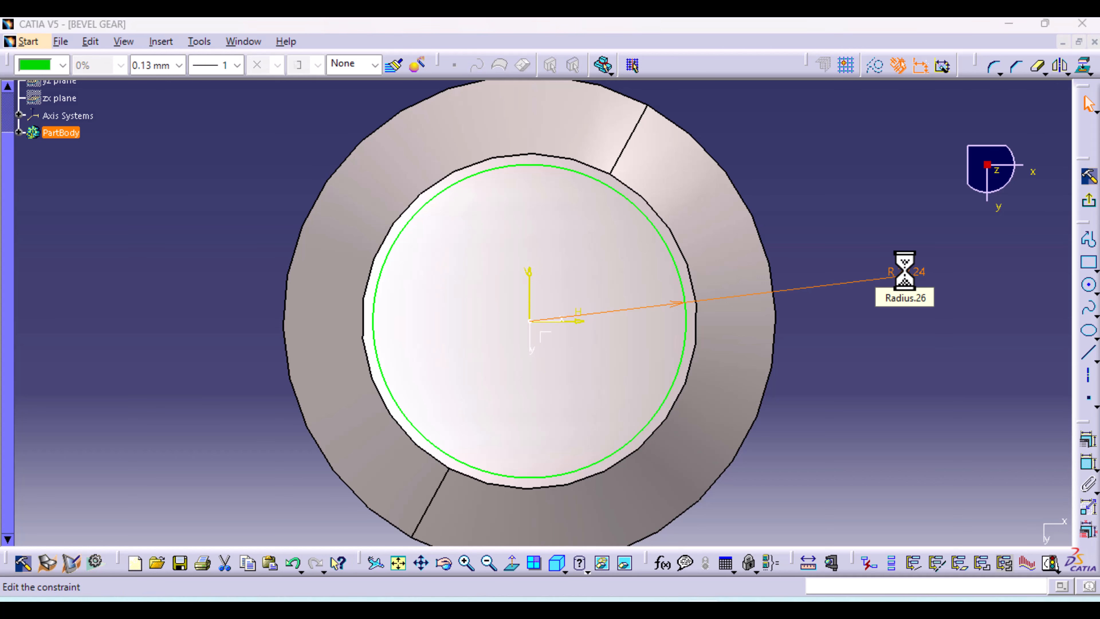
text(22mm)
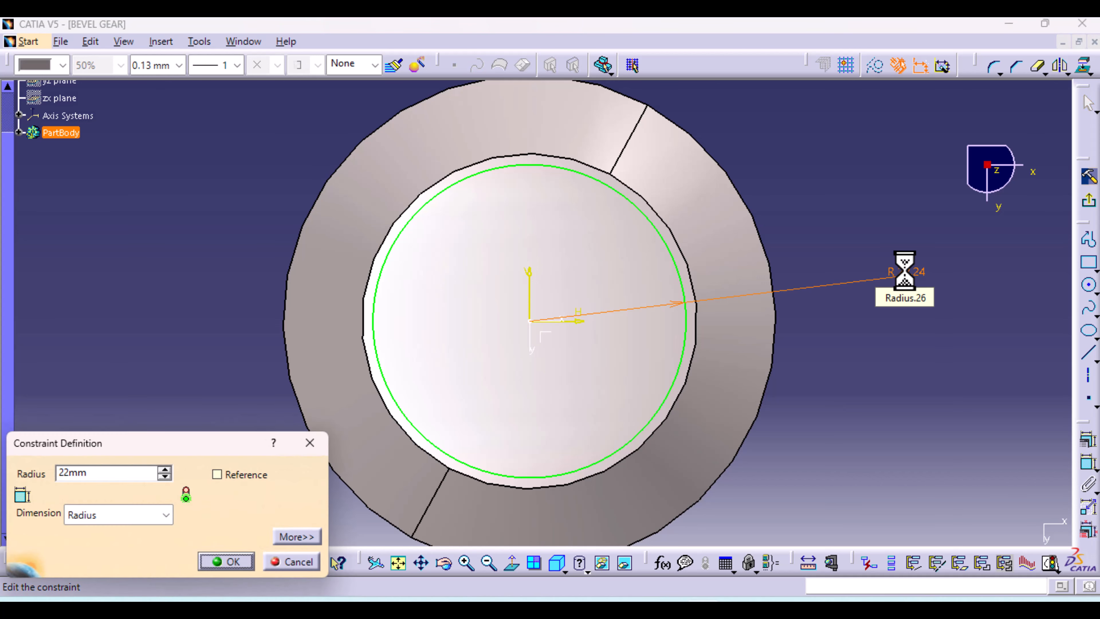
key(Return)
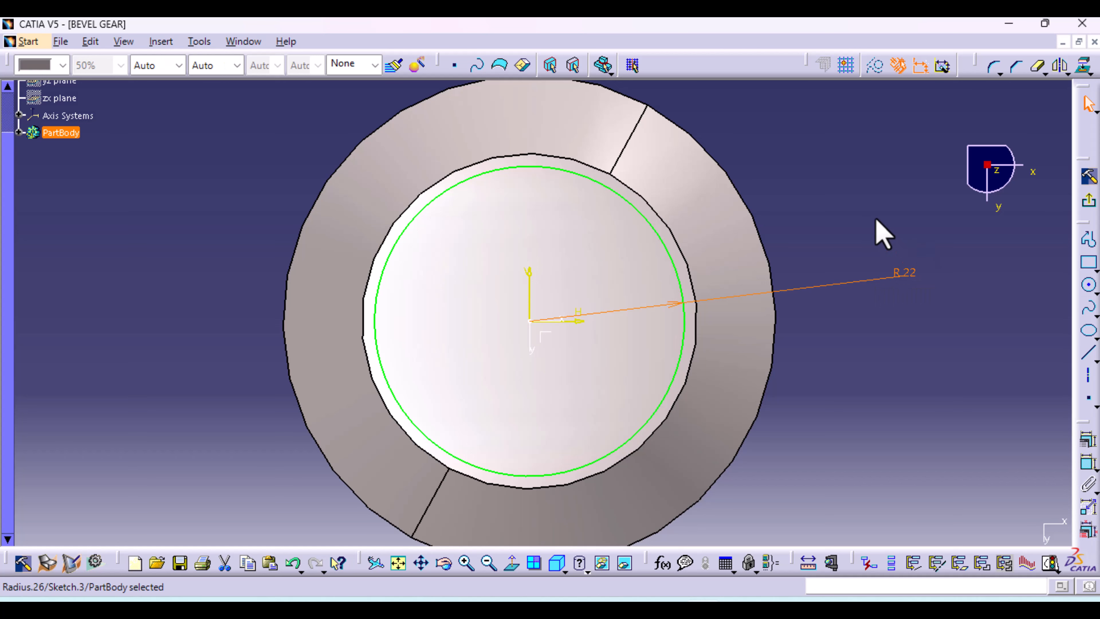
click(872, 237)
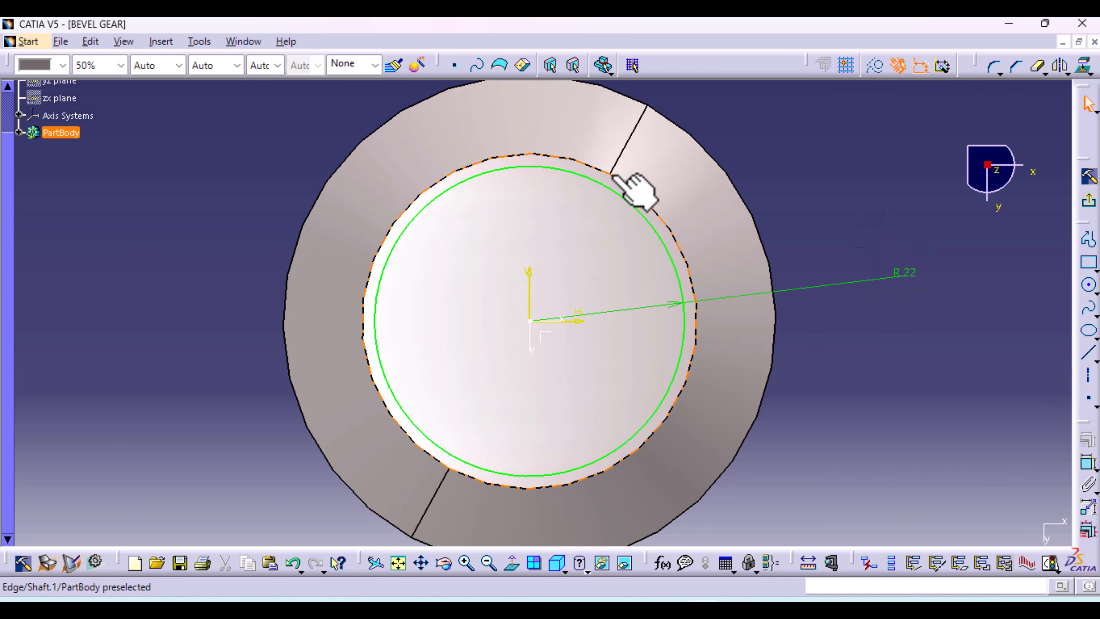
Draw a second circle of about 24 mm radius centred on the sketch origin, just outside the flat face's edge
click(1088, 284)
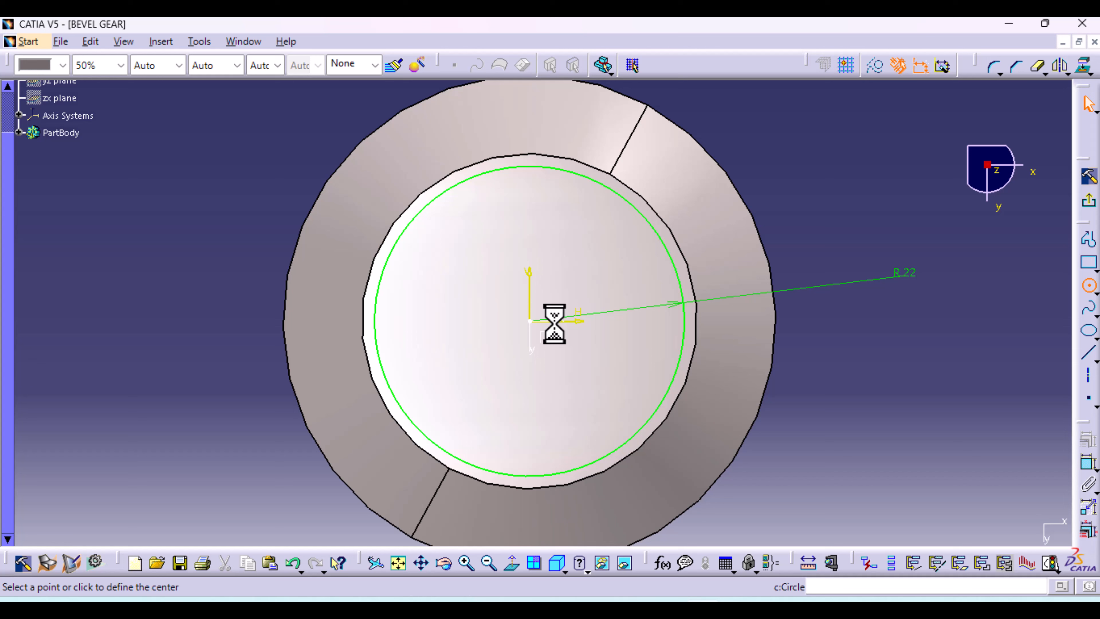
click(529, 320)
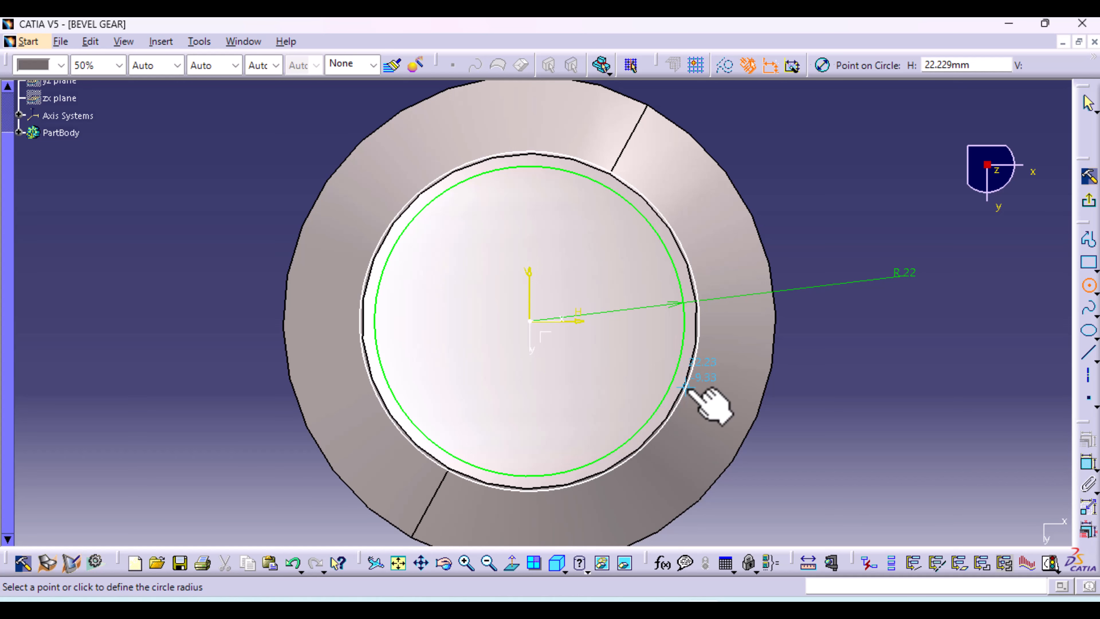
click(686, 387)
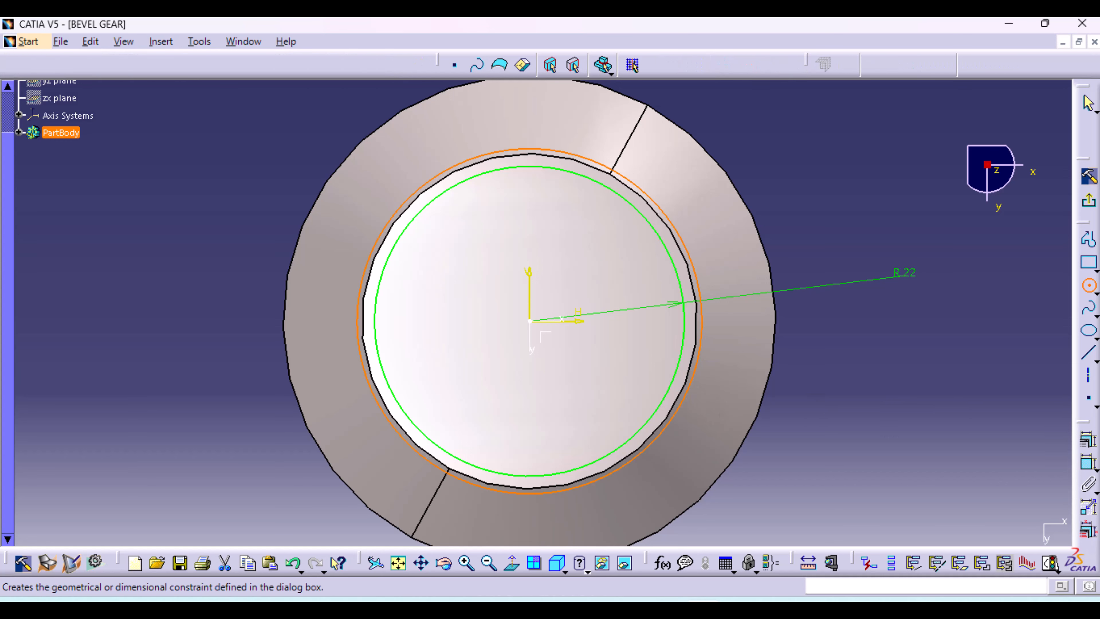
click(883, 319)
Draw a construction axis from the sketch origin, slanting up to the left past the gear blank's outer edge
middle_drag(808, 205, 834, 316)
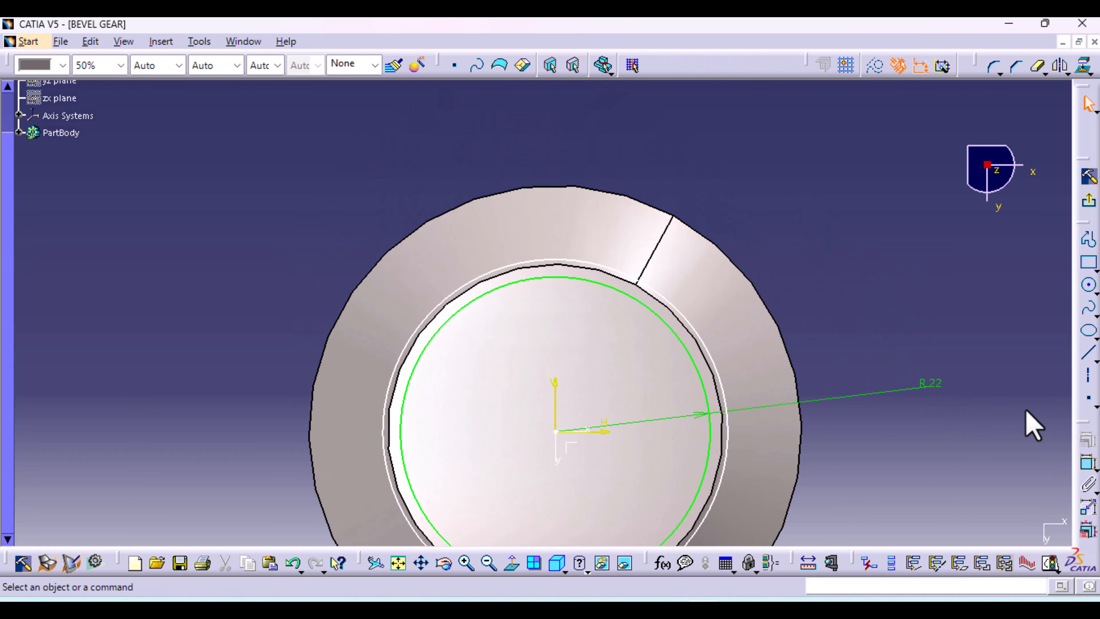
click(1088, 374)
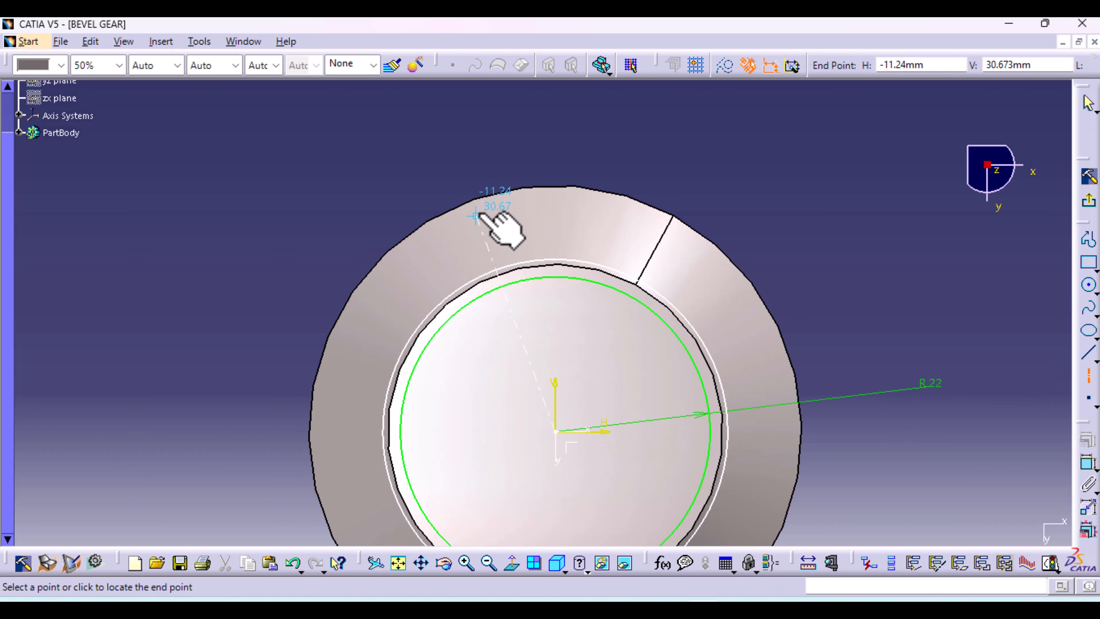
click(472, 167)
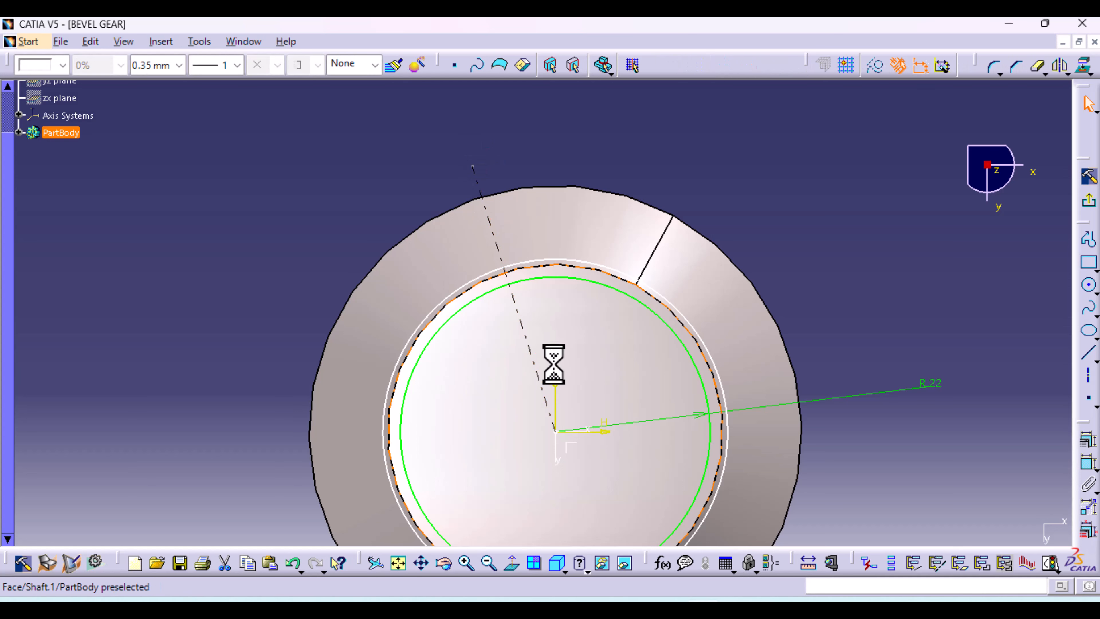
click(844, 242)
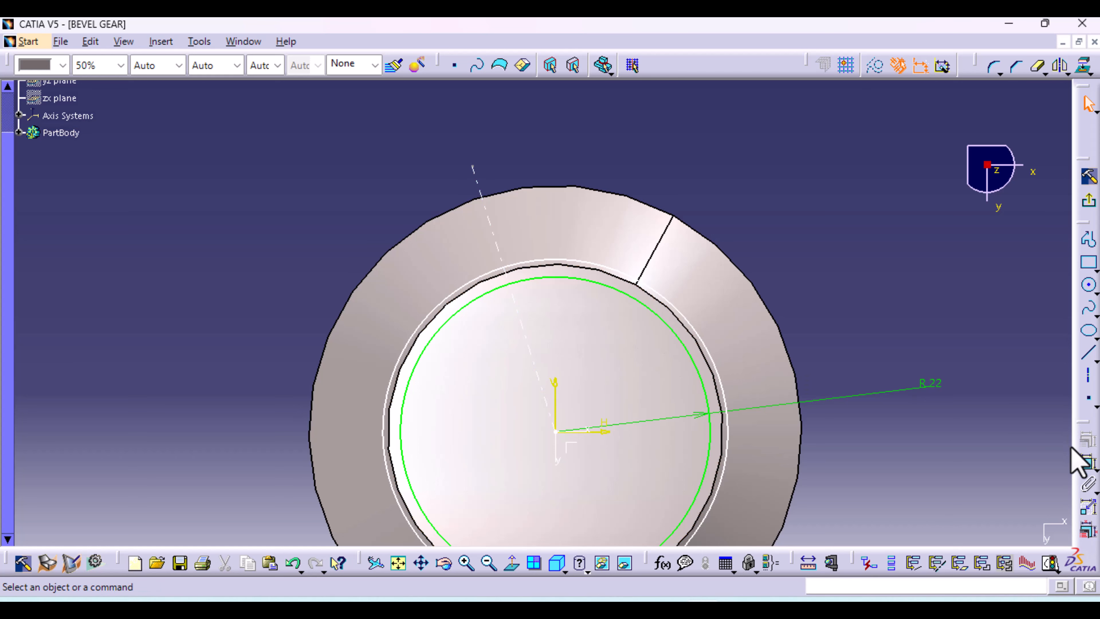
Dimension the angle between the slanted axis and the sketch's vertical axis and set it to 5°
click(1087, 462)
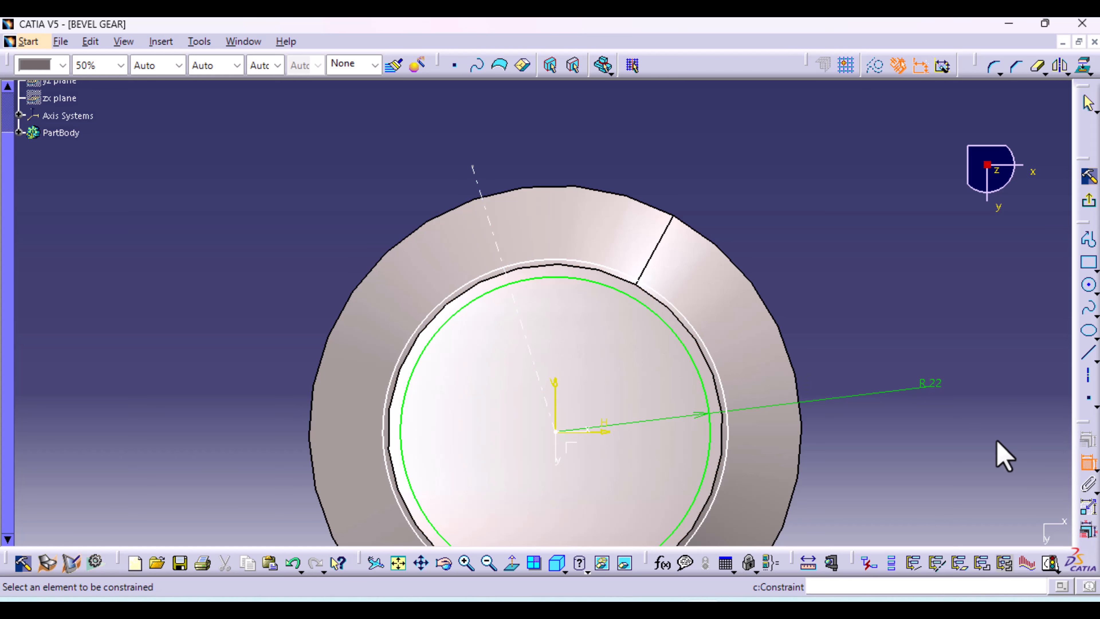
click(479, 187)
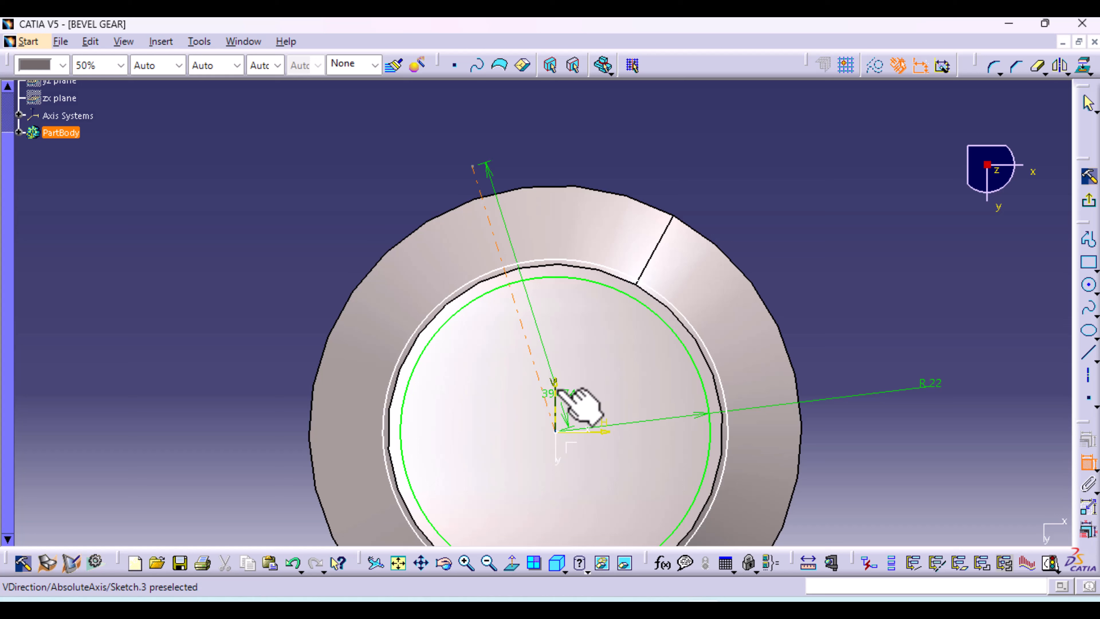
click(555, 400)
click(529, 148)
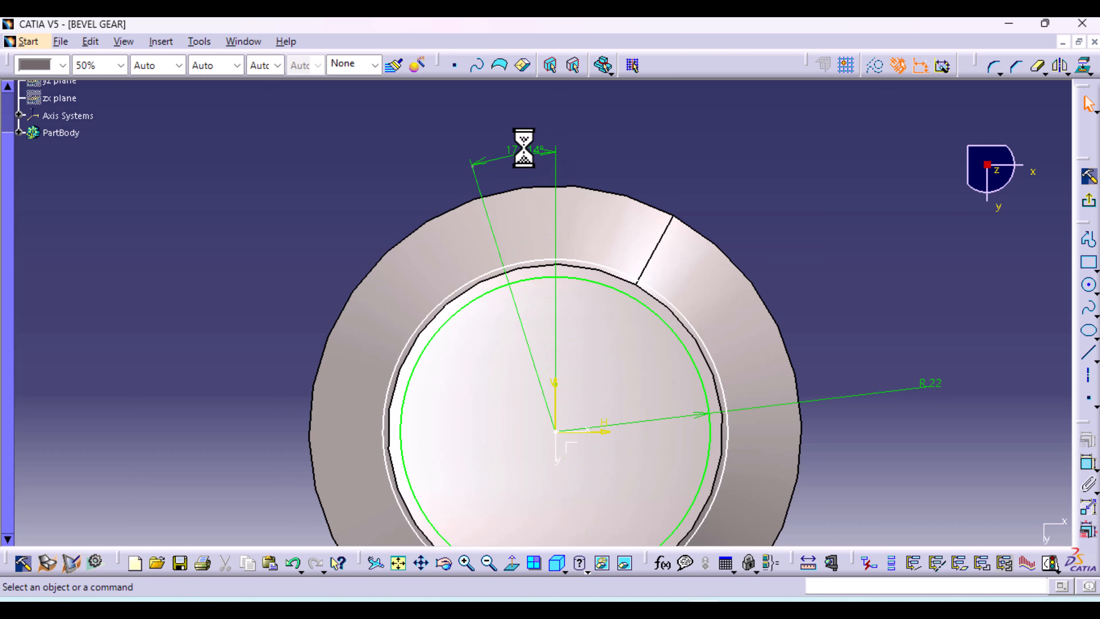
double_click(525, 149)
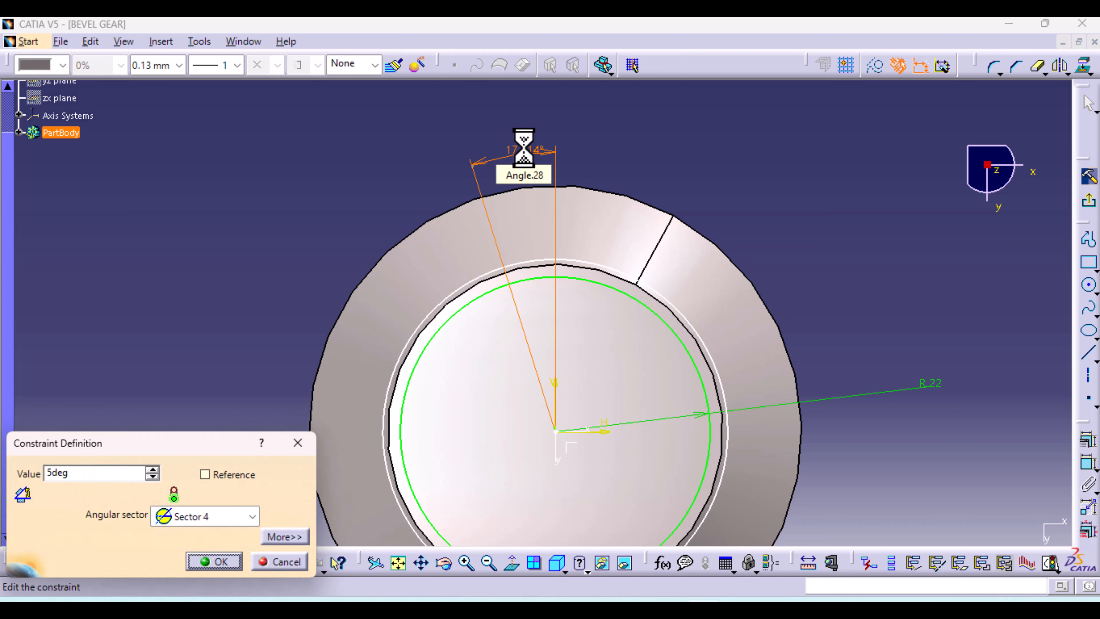
text(5deg)
key(Return)
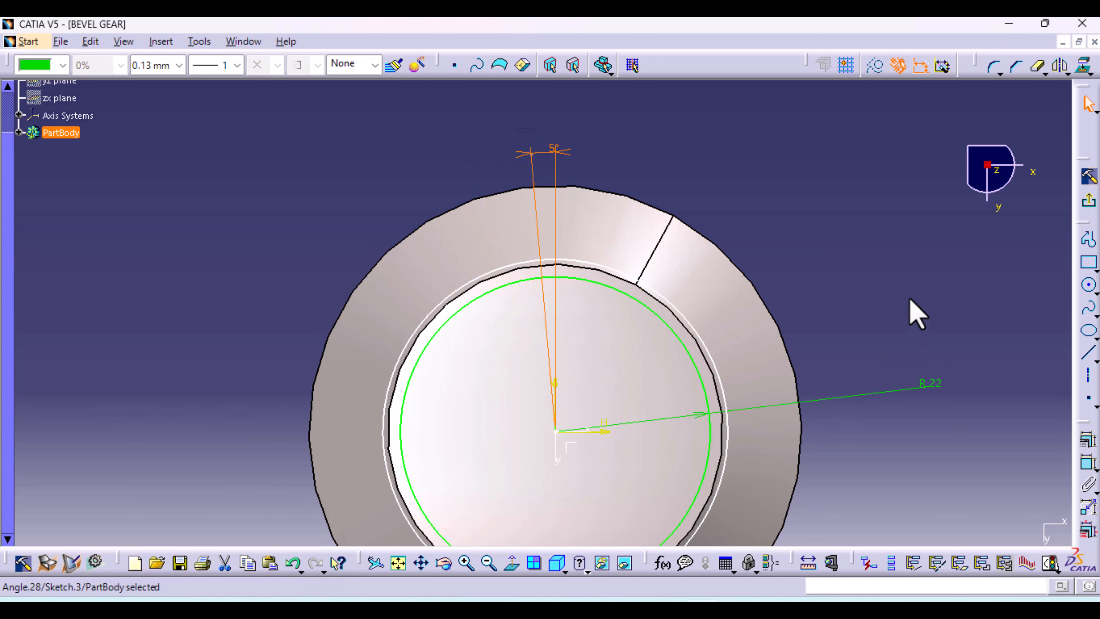
click(909, 299)
Consult the reference drawing's tooth detail, return to CATIA and draw a three-point arc between the outer and 22 mm circles, bowed towards the slanted axis
mouse_move(608, 461)
middle_down()
mouse_move(598, 277)
mouse_move(606, 438)
middle_up()
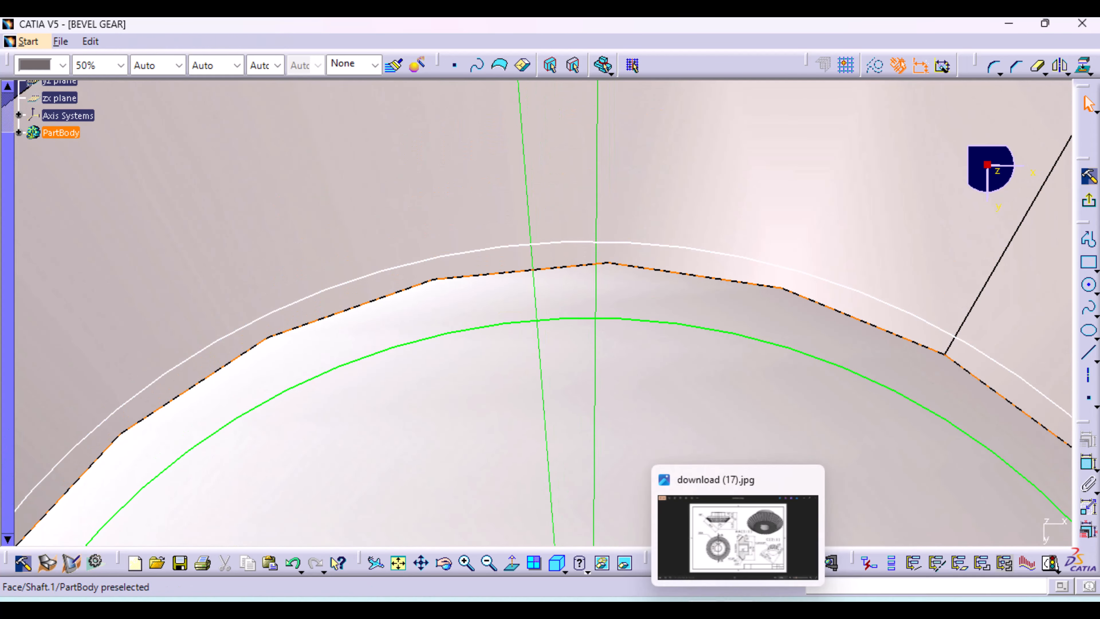
click(740, 606)
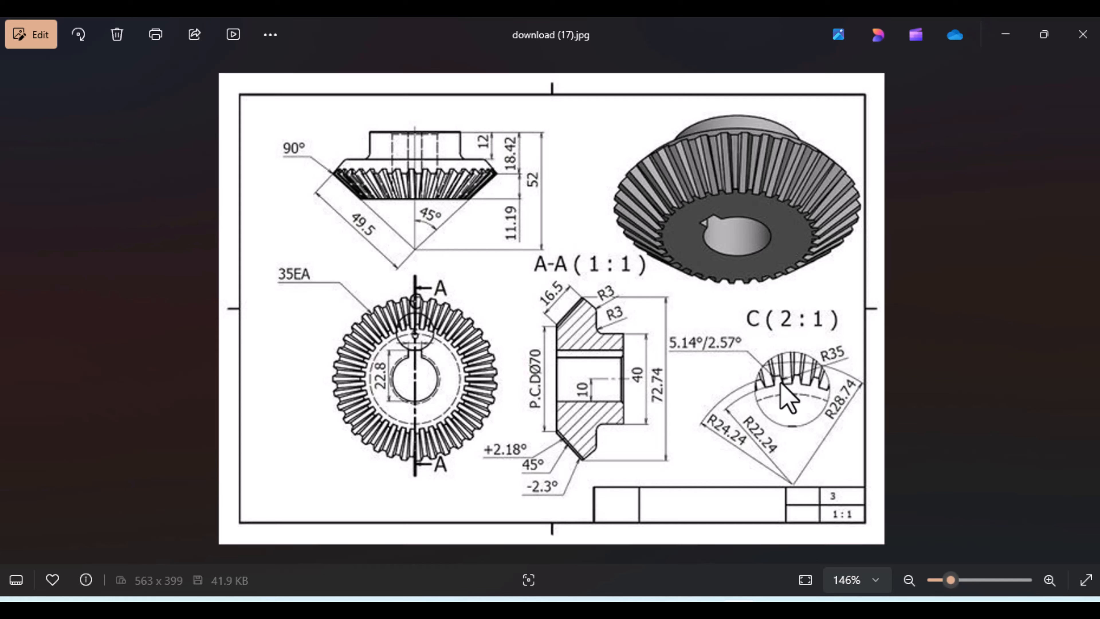
key(alt+Tab)
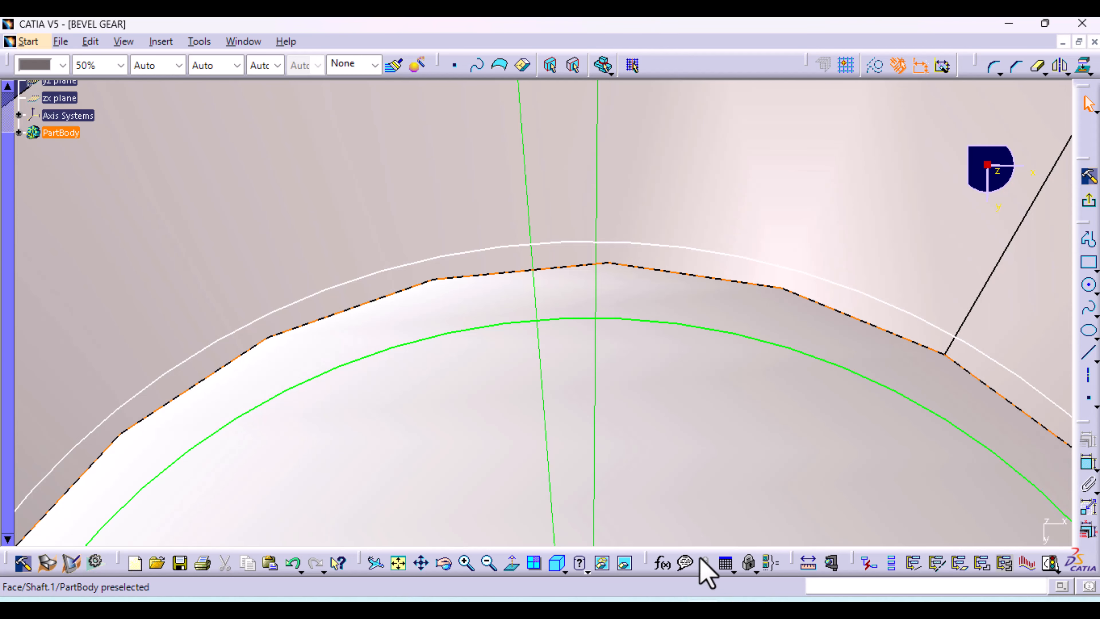
click(1009, 241)
click(1096, 290)
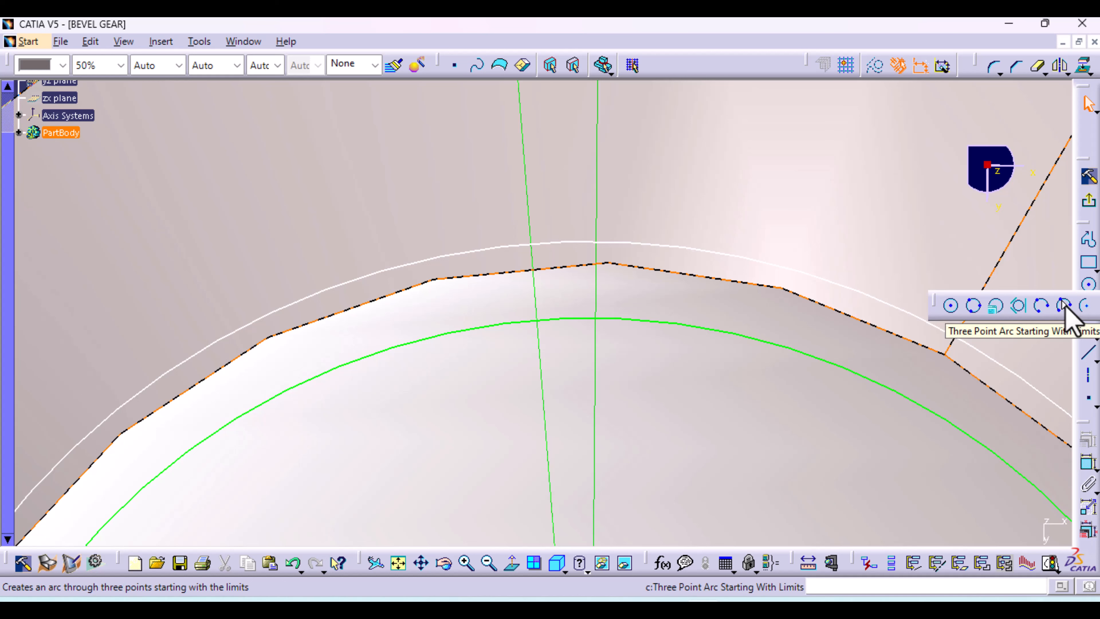
click(1063, 307)
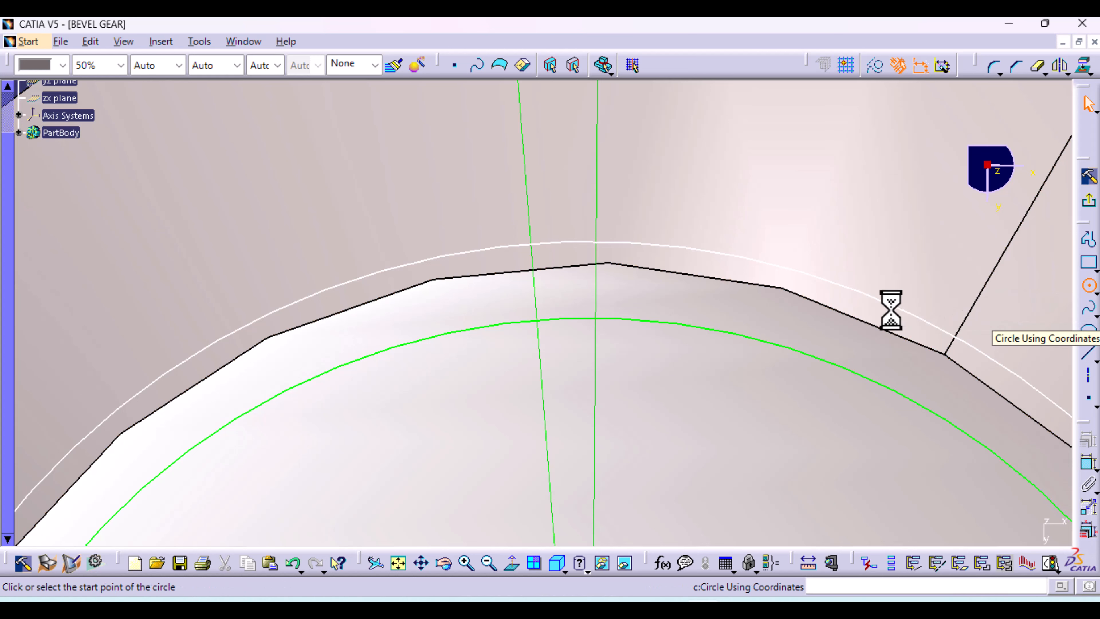
middle_drag(615, 371, 613, 307)
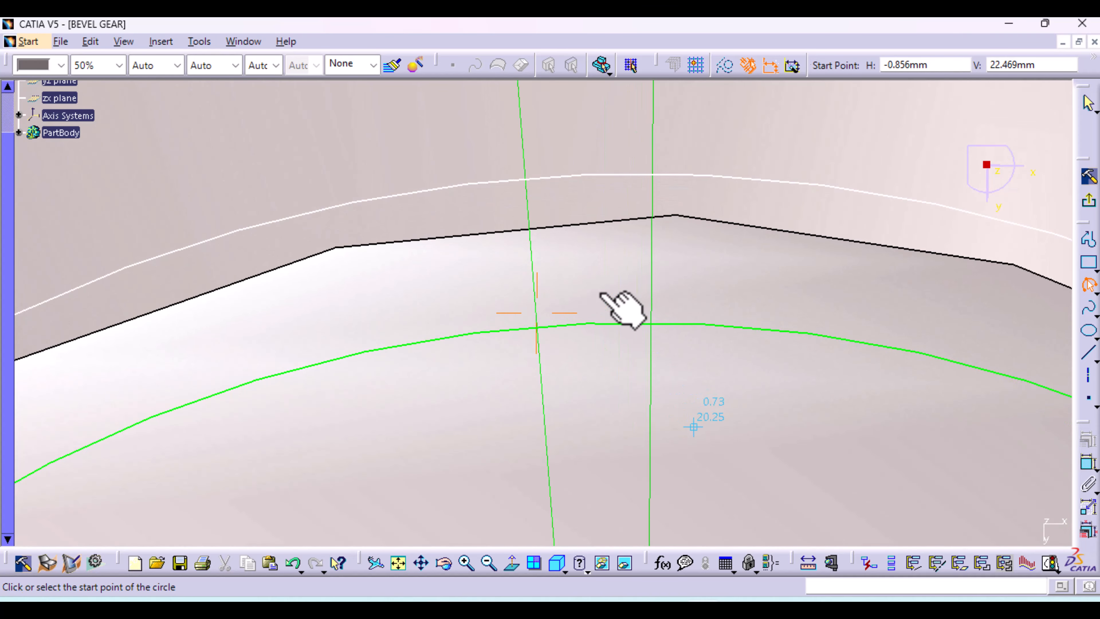
click(608, 174)
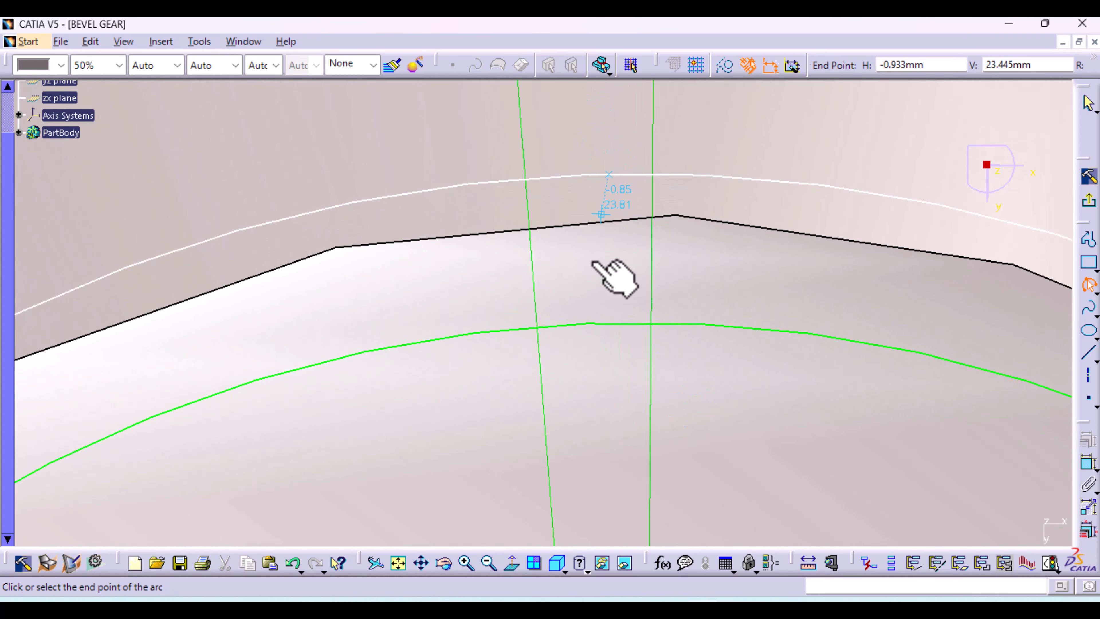
click(584, 323)
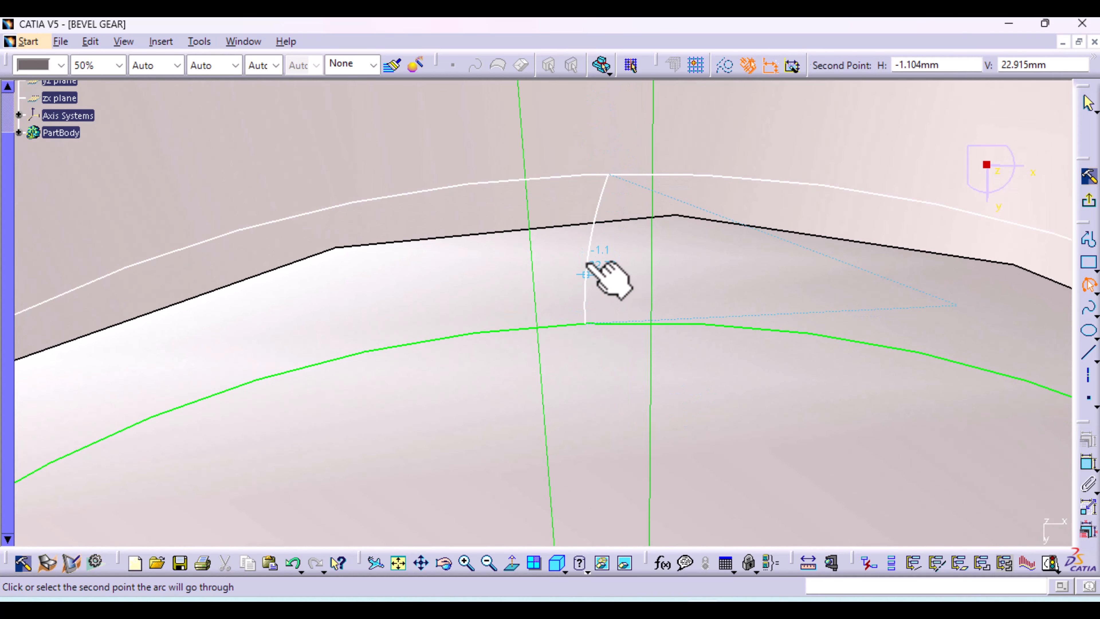
click(585, 254)
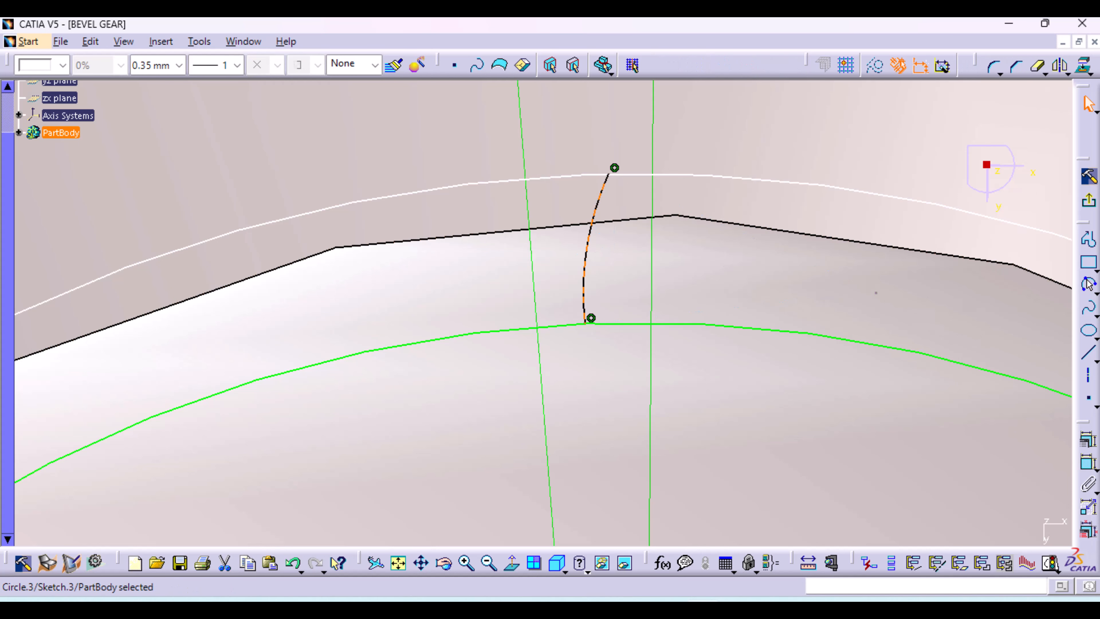
Dimension the arc's radius and increase it to flatten the tooth flank
click(1086, 468)
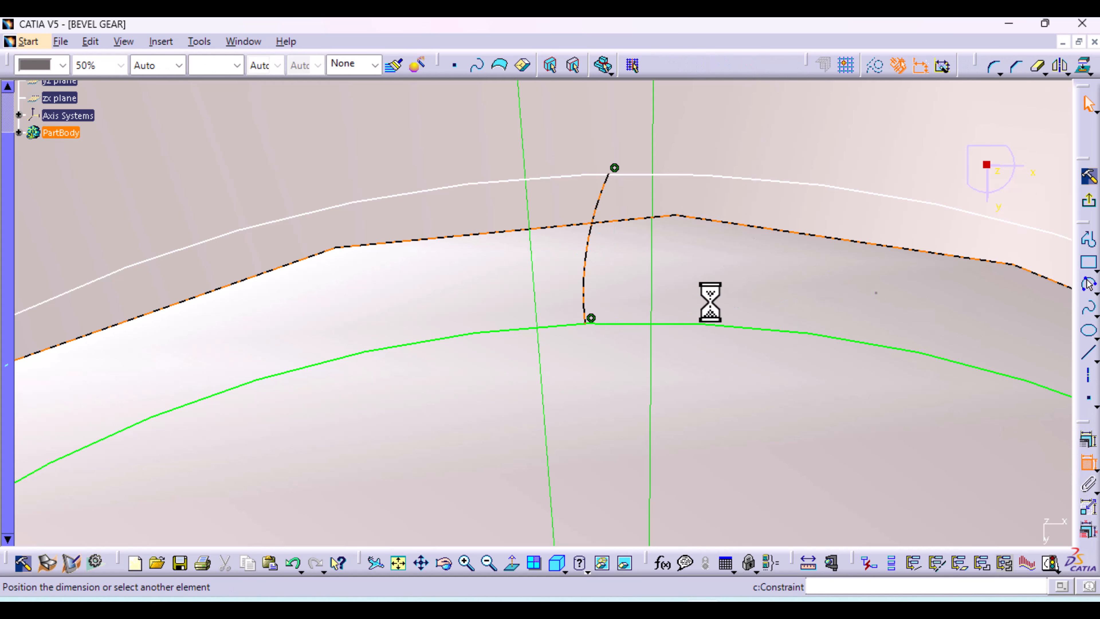
middle_drag(573, 179, 573, 327)
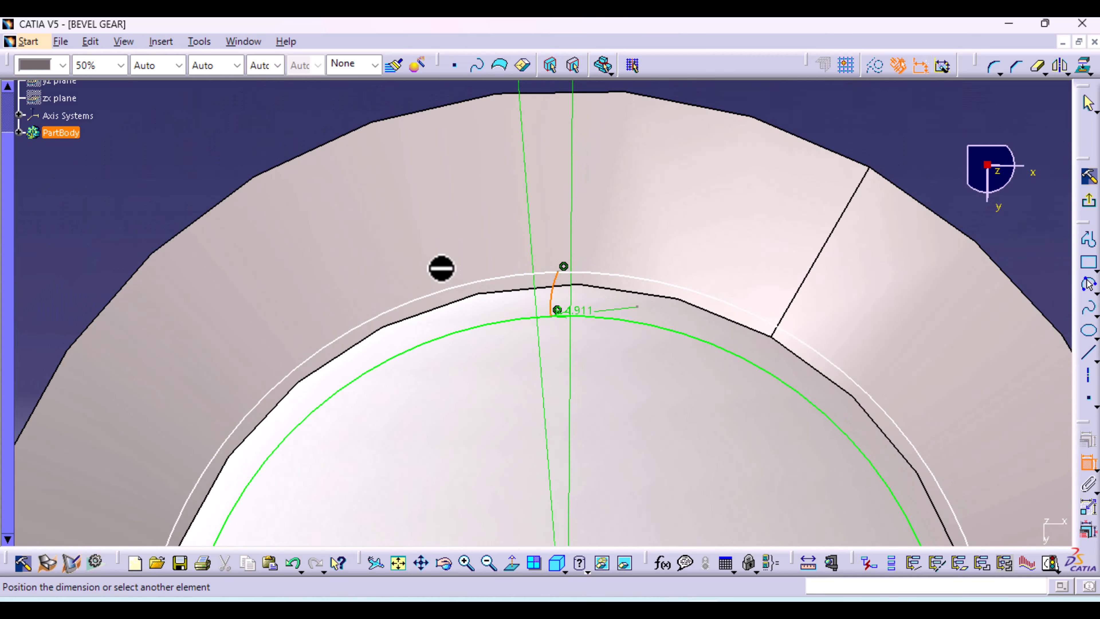
click(209, 153)
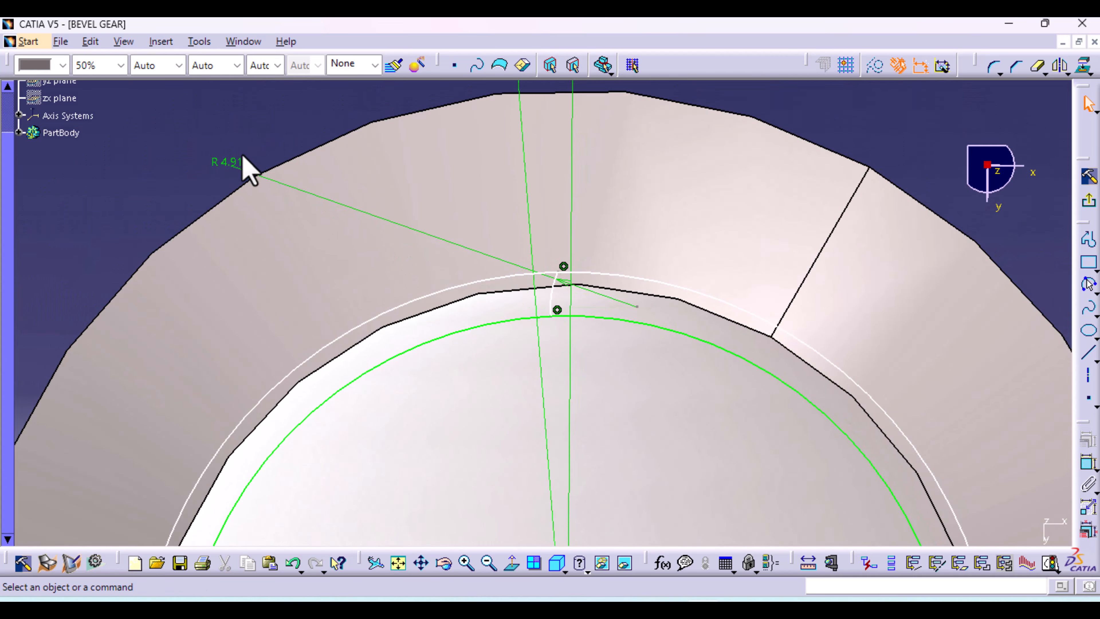
double_click(228, 163)
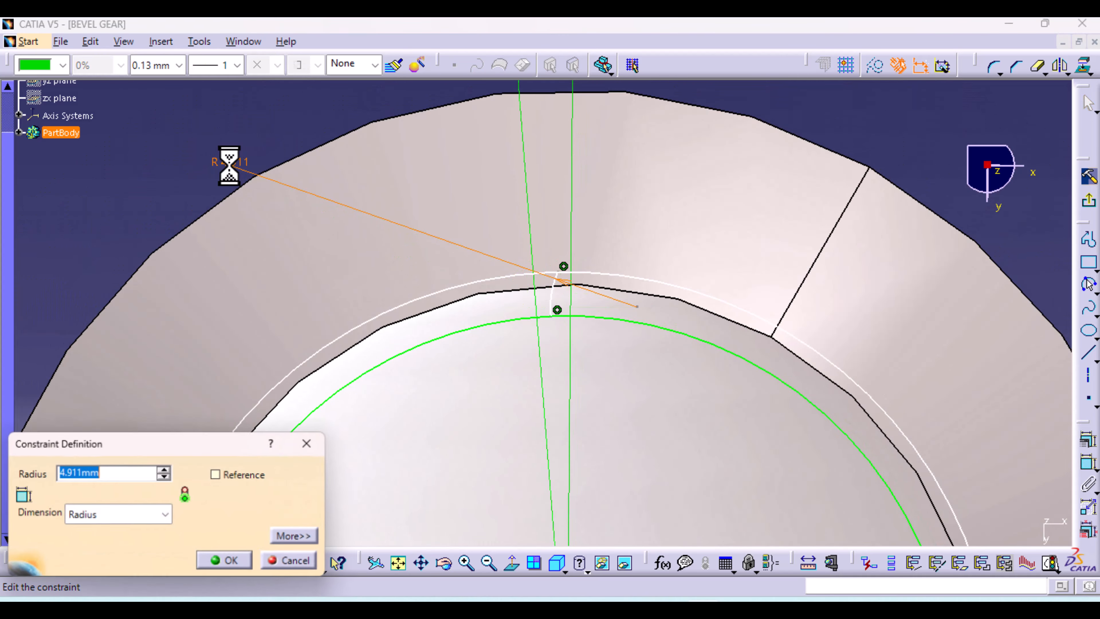
text(2)
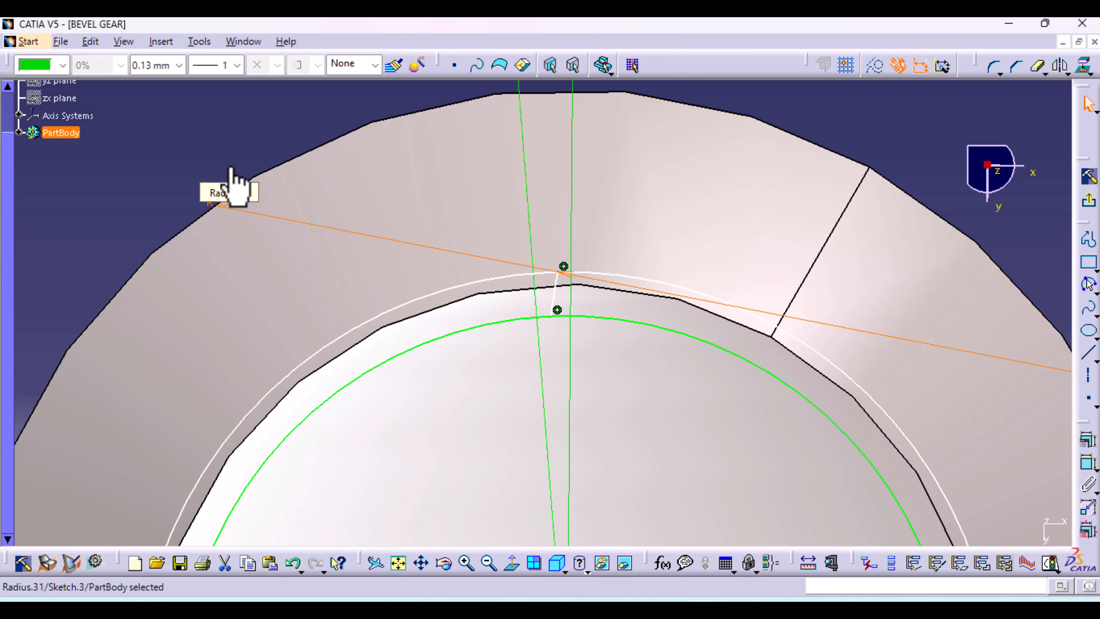
mouse_move(677, 405)
middle_down()
mouse_move(672, 280)
mouse_move(690, 191)
mouse_move(714, 214)
mouse_move(685, 349)
middle_up()
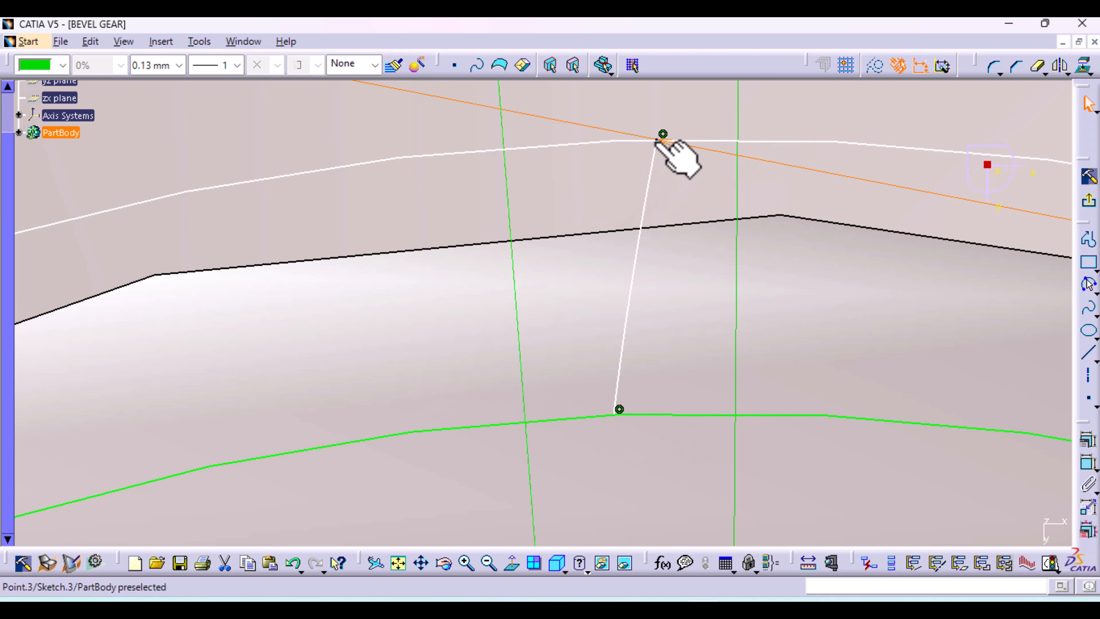
Shift the flank arc slightly towards the sketch's vertical axis and mirror it about the slanted construction axis
drag(655, 141, 668, 137)
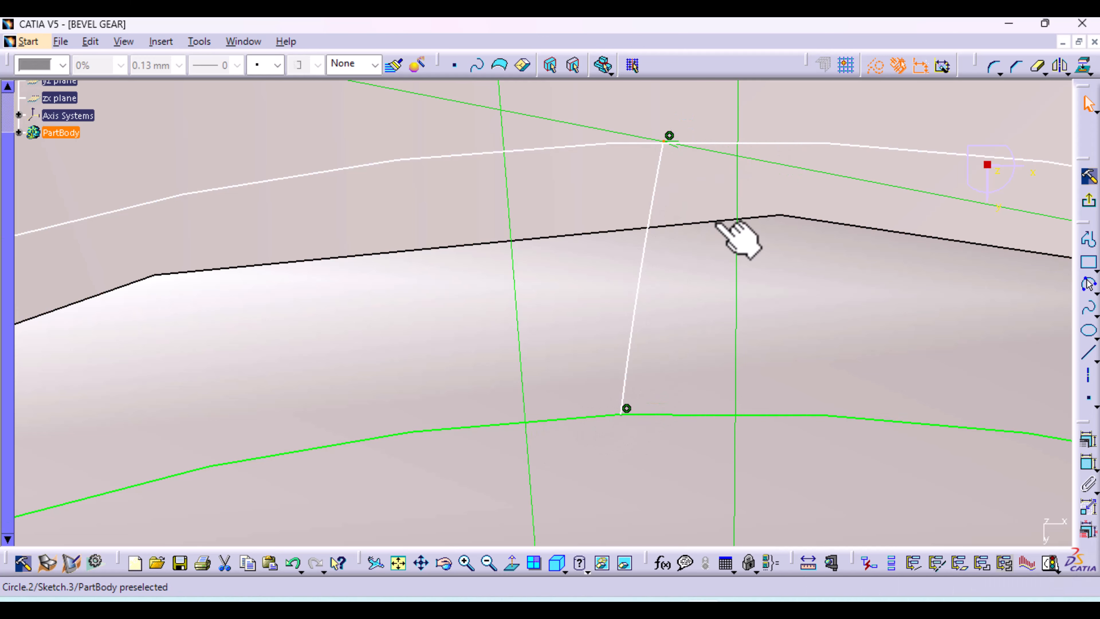
mouse_move(732, 233)
middle_down()
mouse_move(709, 246)
mouse_move(709, 336)
middle_up()
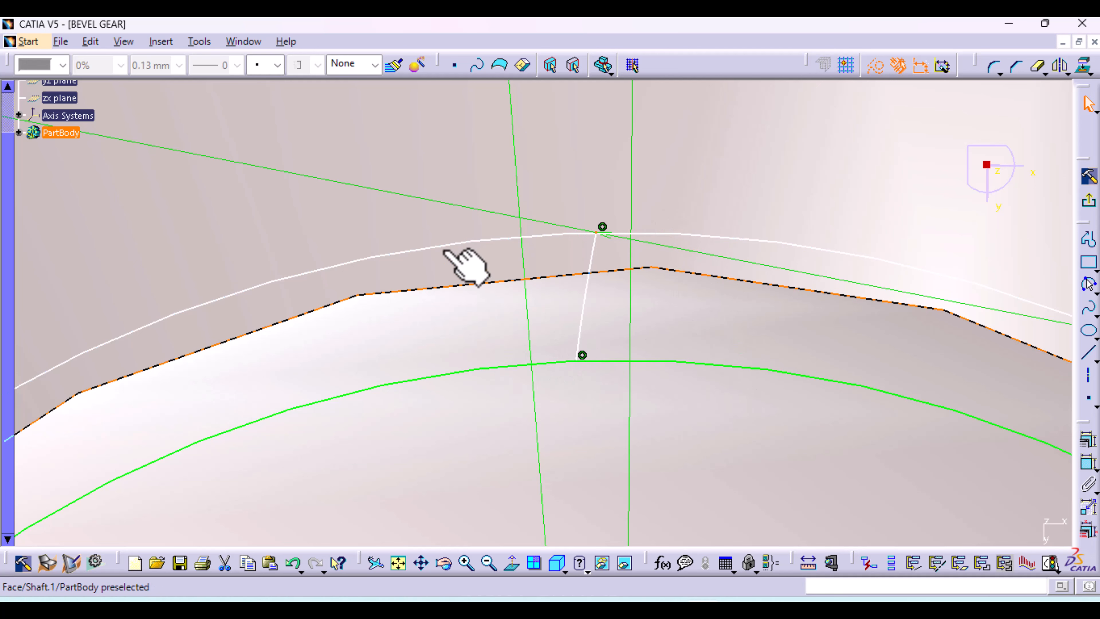
click(584, 311)
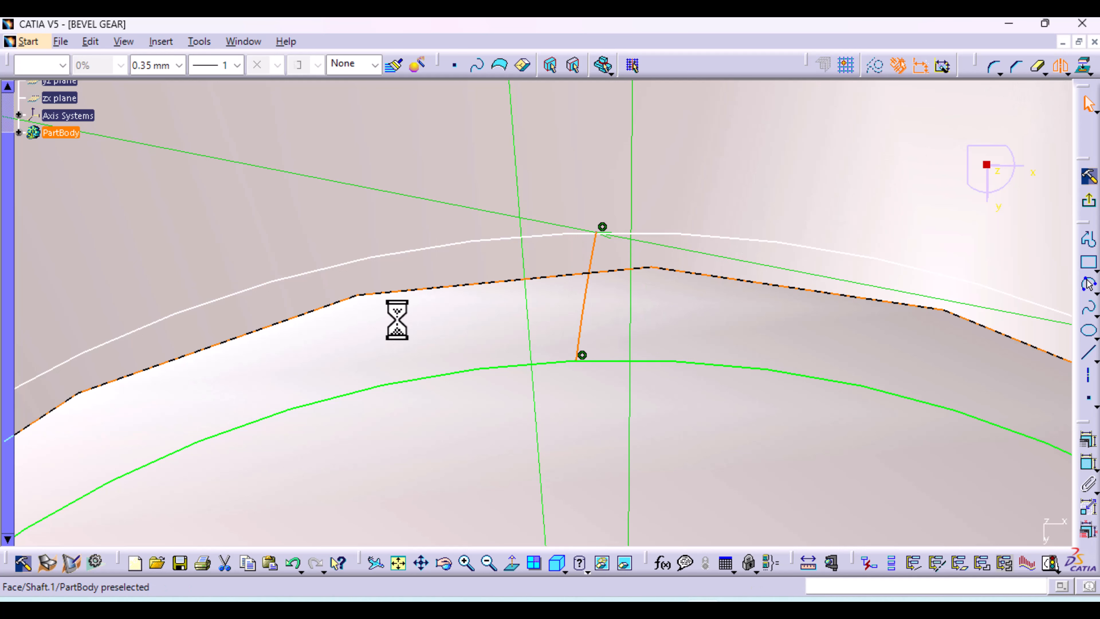
ctrl+click(525, 296)
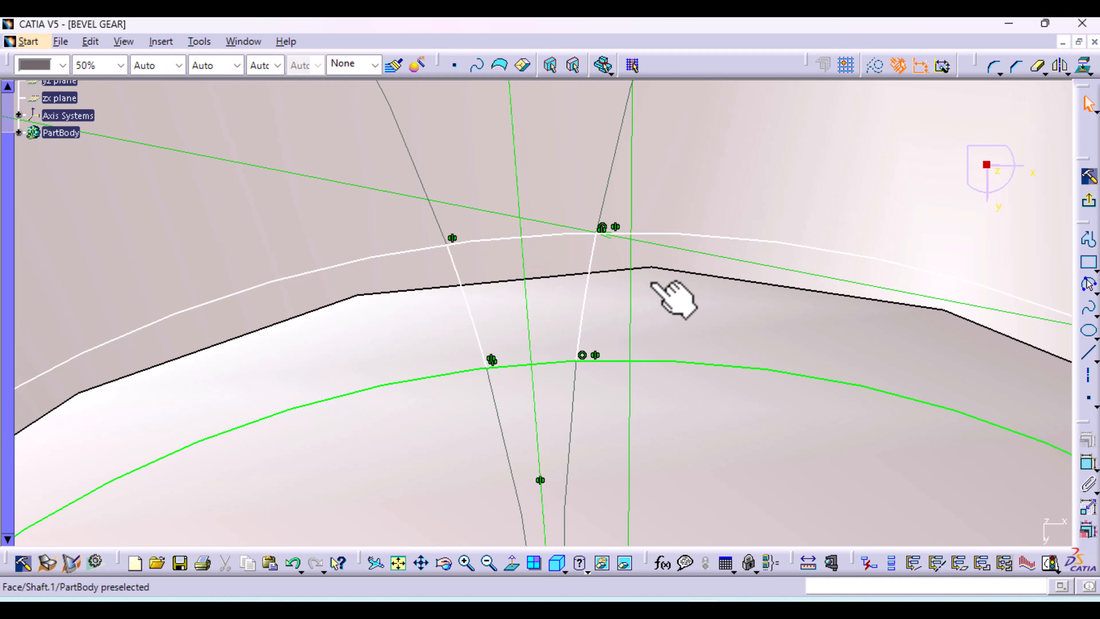
Trim the outer and 22 mm circles down to the segments between the two flank arcs and exit the sketch
click(1037, 67)
click(784, 248)
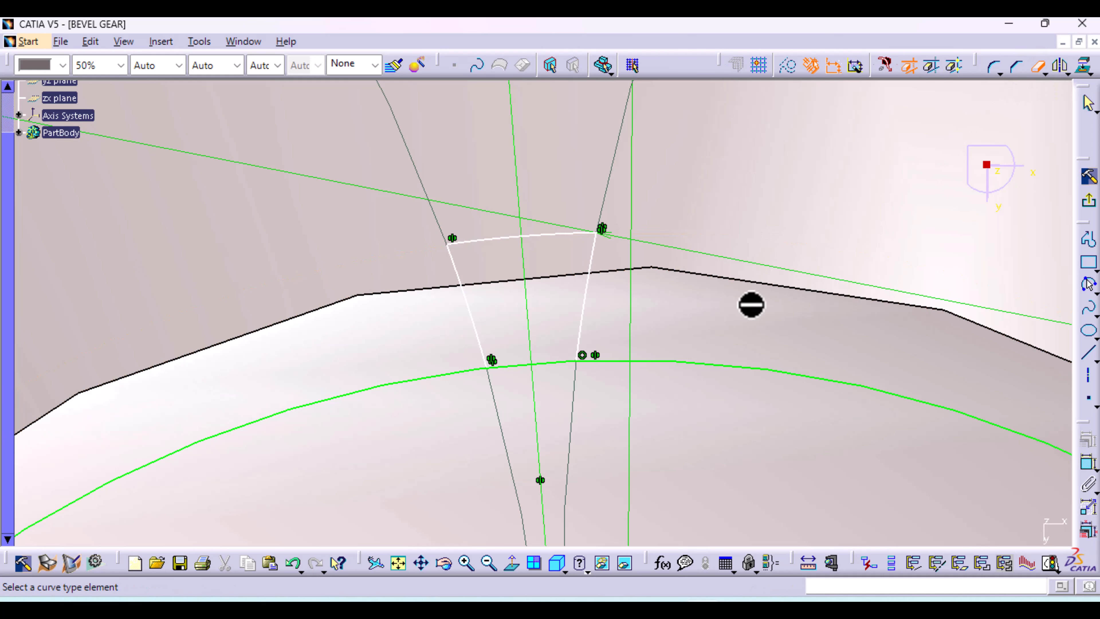
click(732, 364)
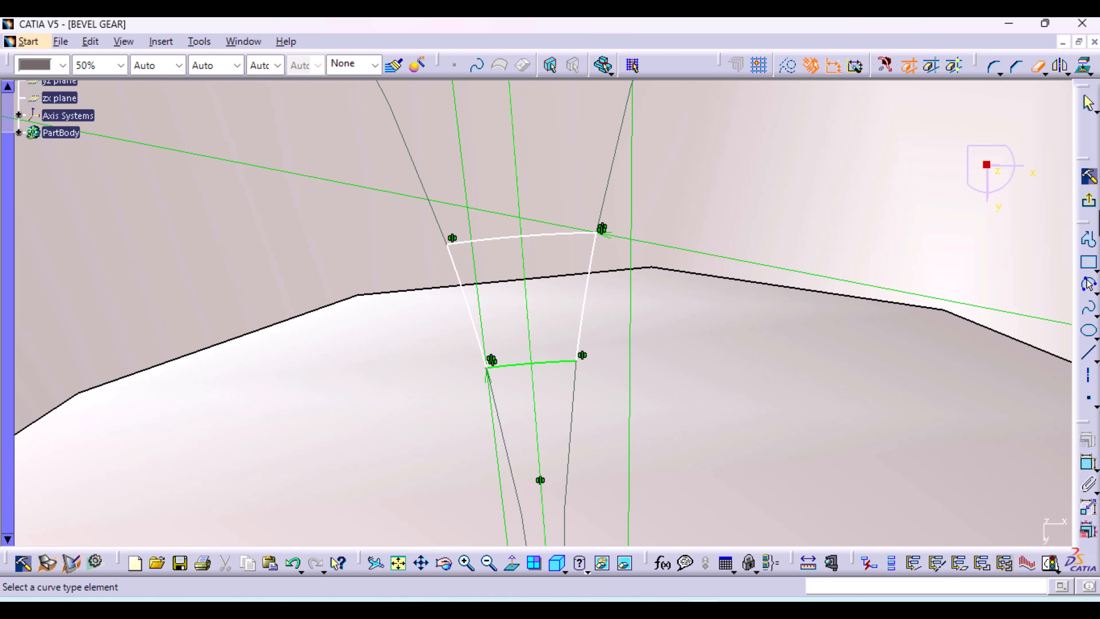
click(1089, 203)
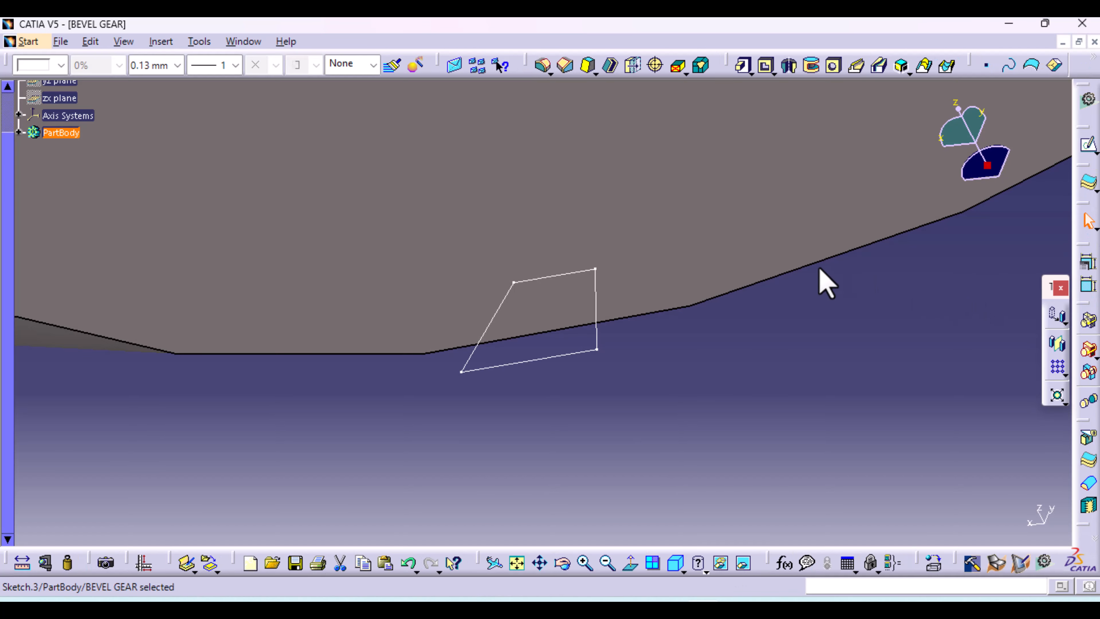
Start a sketch on the blank's flat bottom face and draw a circle of about 8.7 mm radius centred on the origin
mouse_move(719, 214)
middle_down()
mouse_move(717, 360)
mouse_move(731, 463)
middle_up()
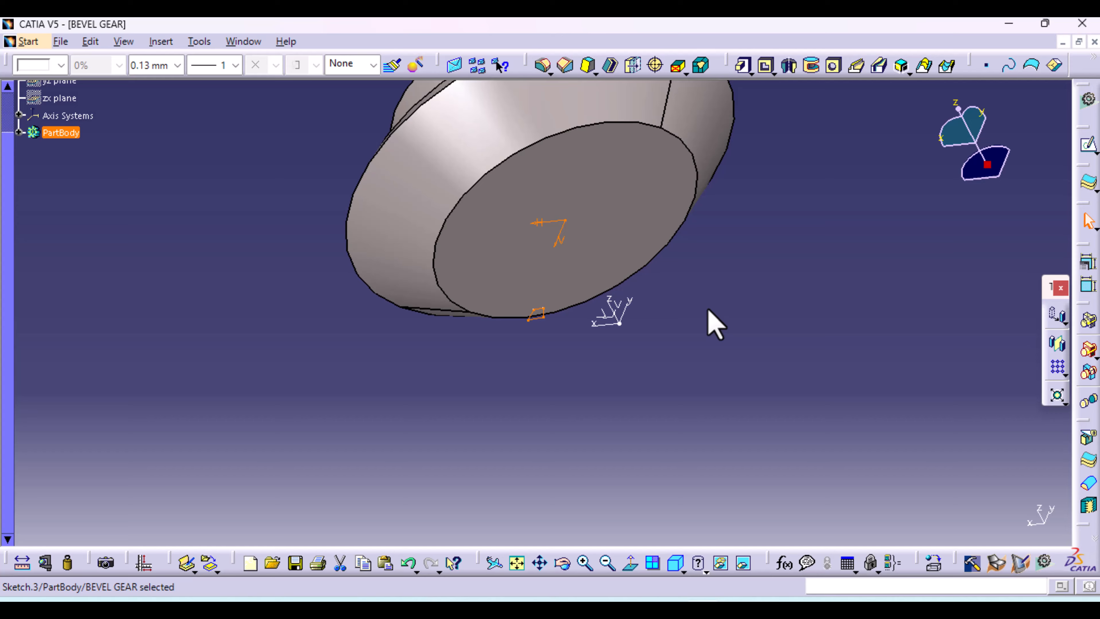
mouse_move(679, 407)
middle_down()
mouse_move(558, 477)
mouse_move(508, 238)
mouse_move(768, 285)
mouse_move(528, 310)
mouse_move(532, 325)
middle_up()
middle_drag(697, 376, 697, 296)
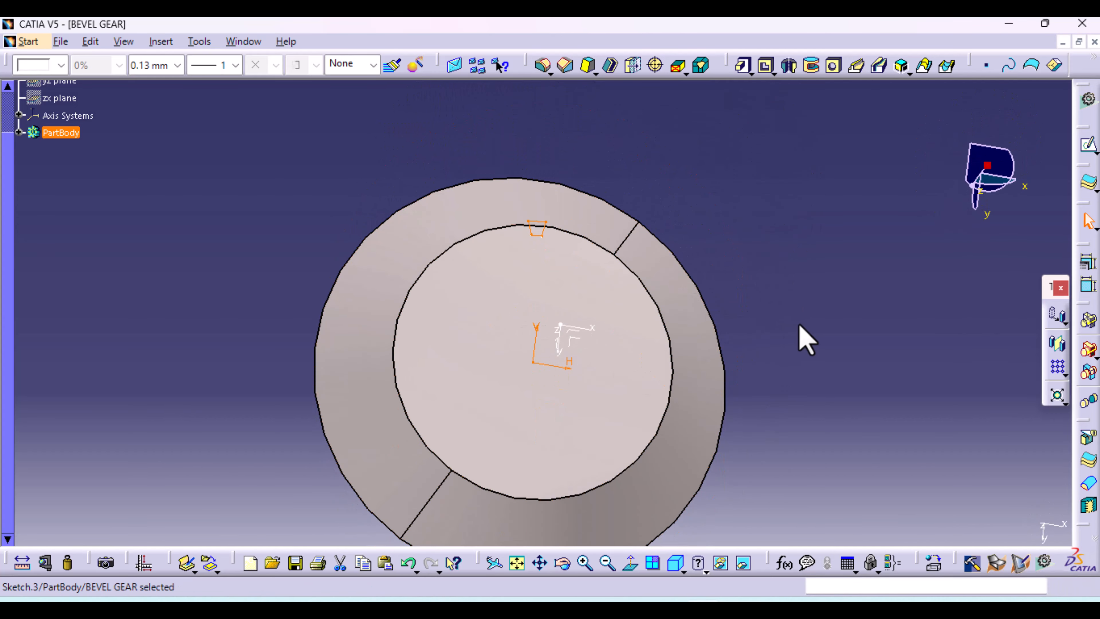
click(795, 316)
click(594, 378)
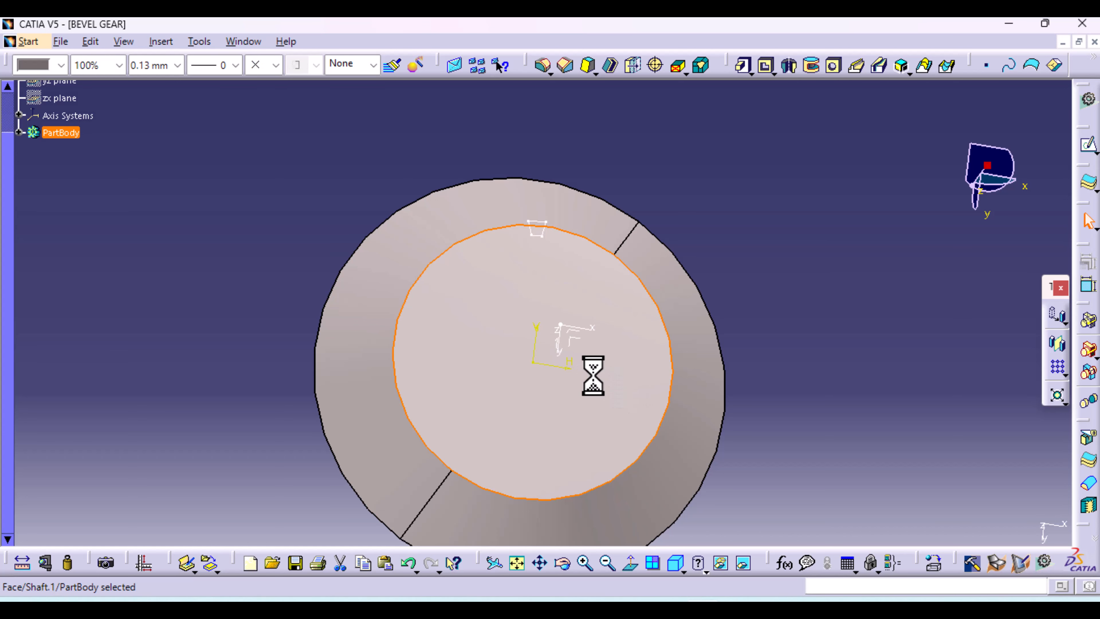
click(1087, 144)
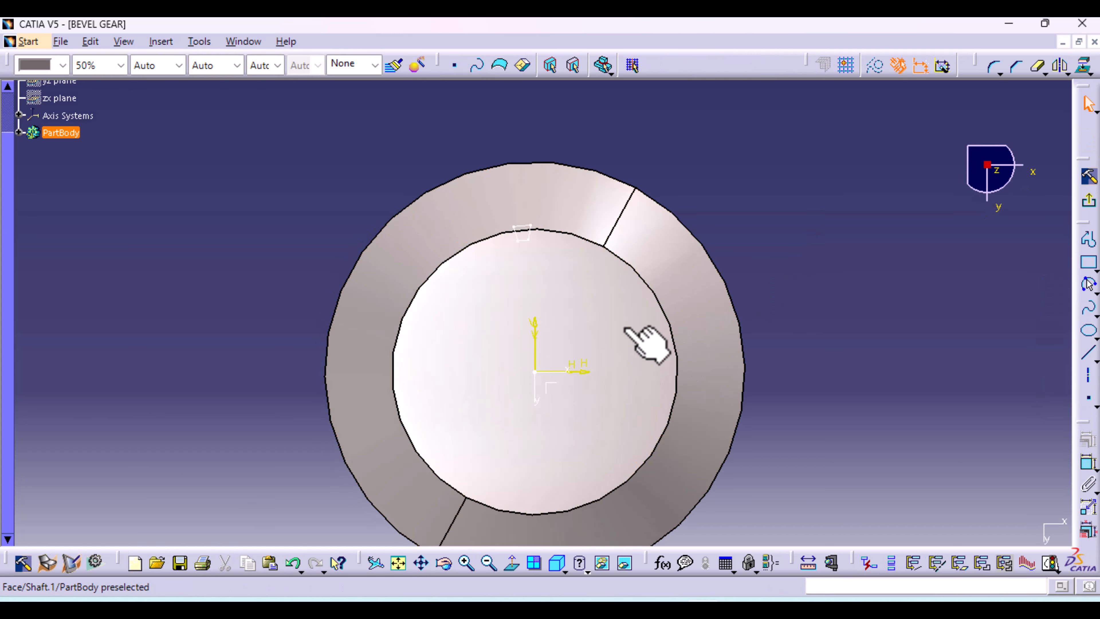
middle_drag(624, 327, 655, 228)
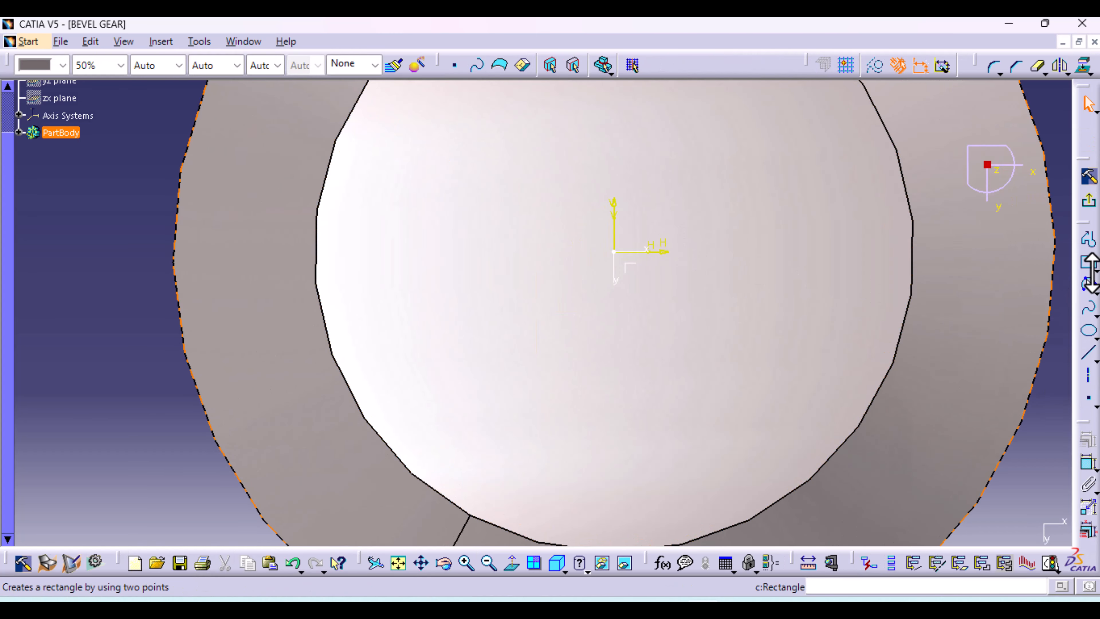
click(1090, 288)
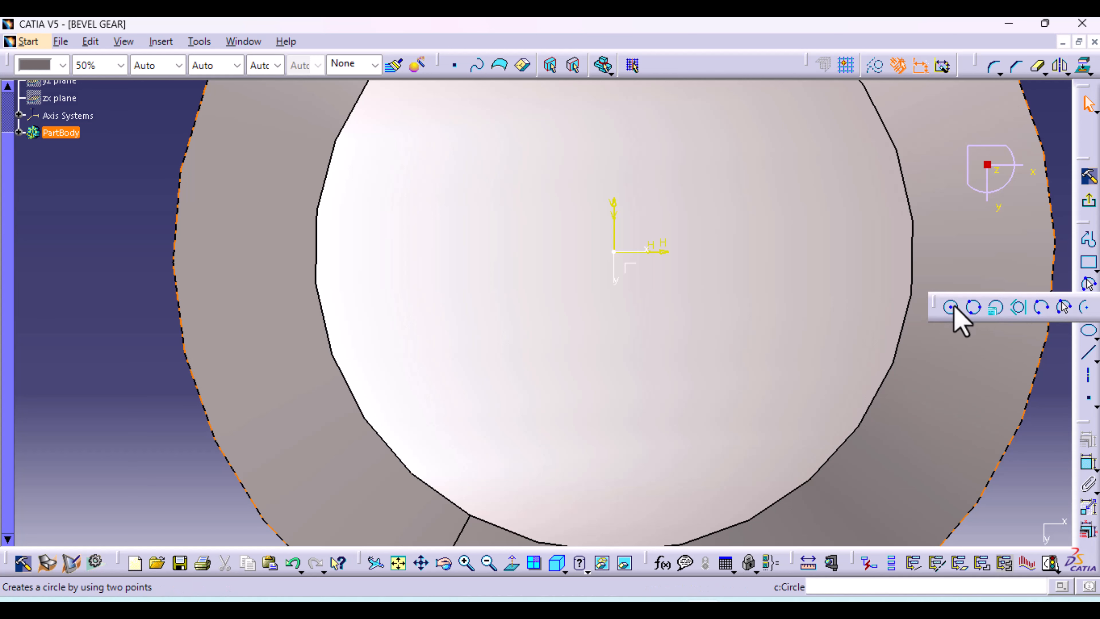
click(949, 308)
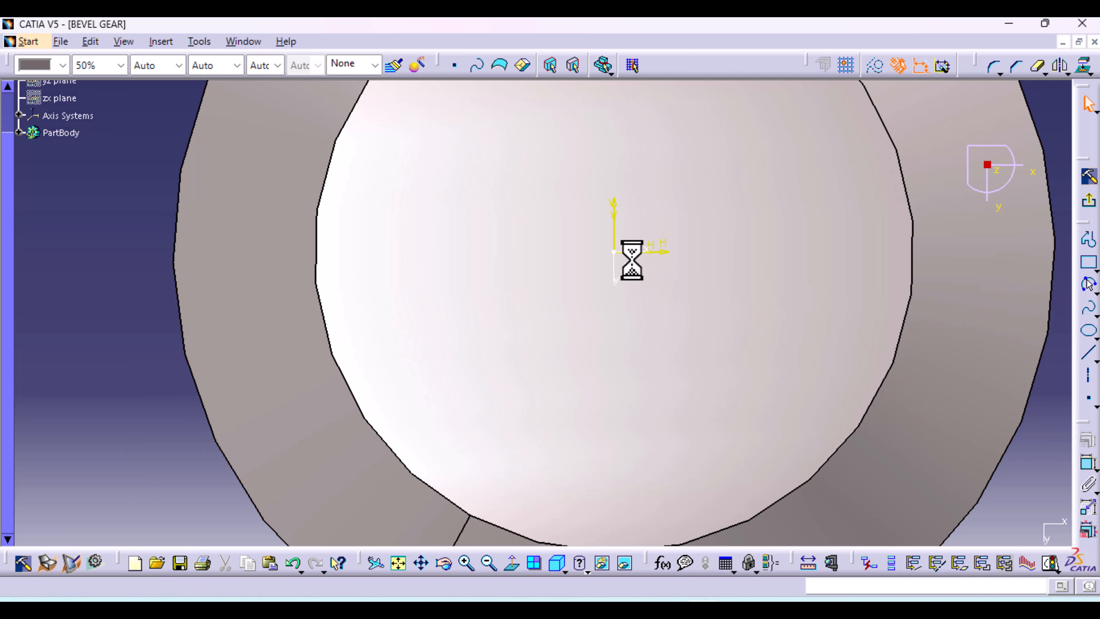
click(614, 251)
click(691, 328)
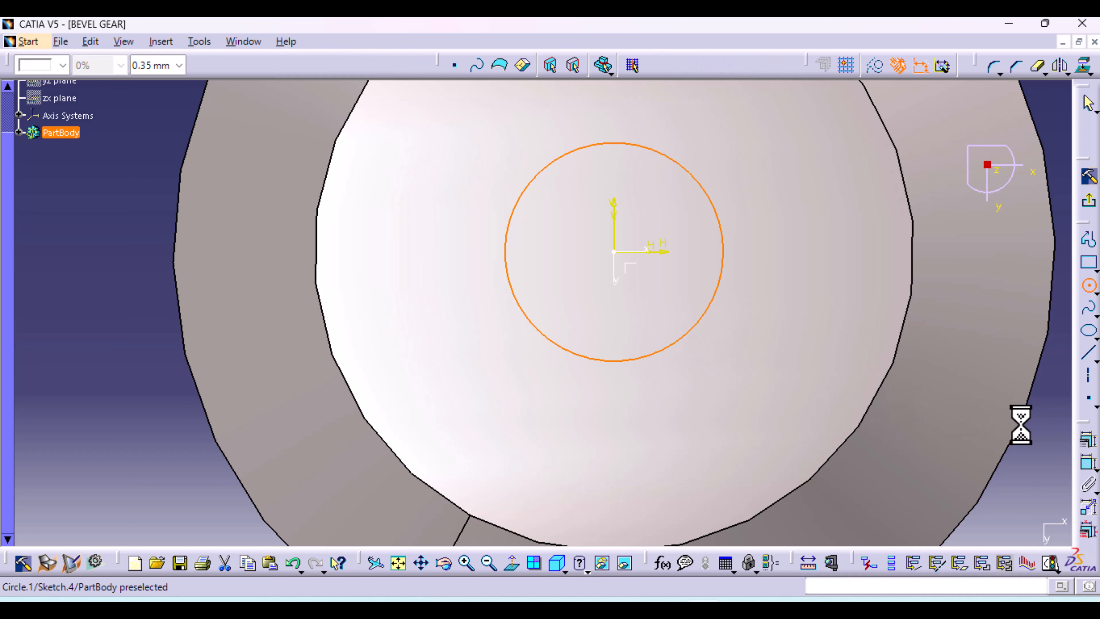
Dimension the circle's radius, entering 20 mm and correcting it to 10 mm
click(1088, 464)
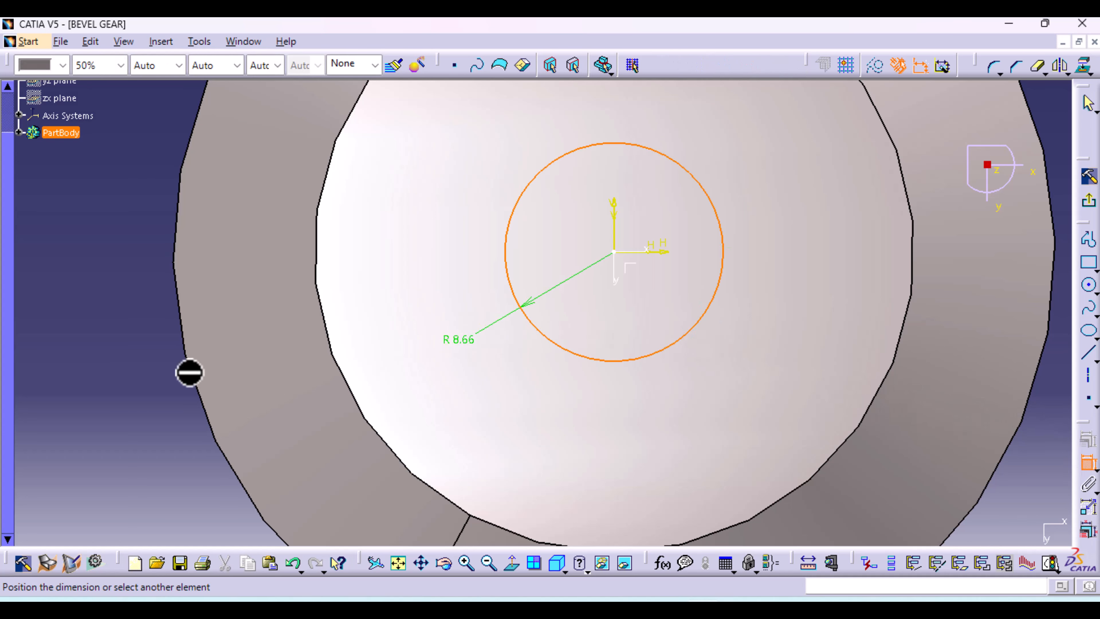
click(121, 376)
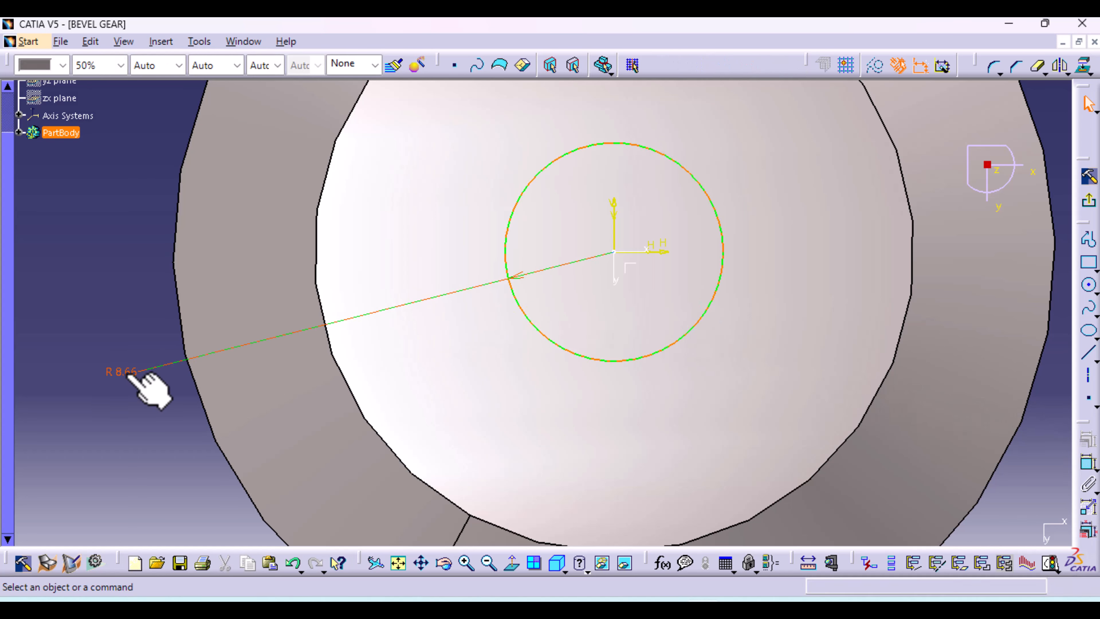
double_click(124, 372)
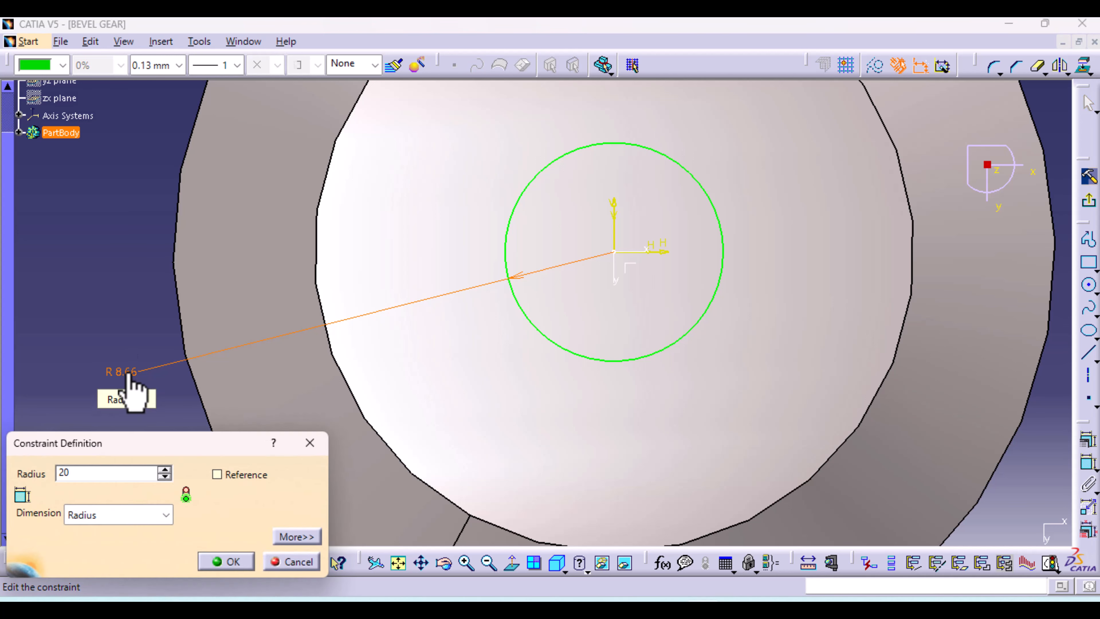
text(20)
key(Return)
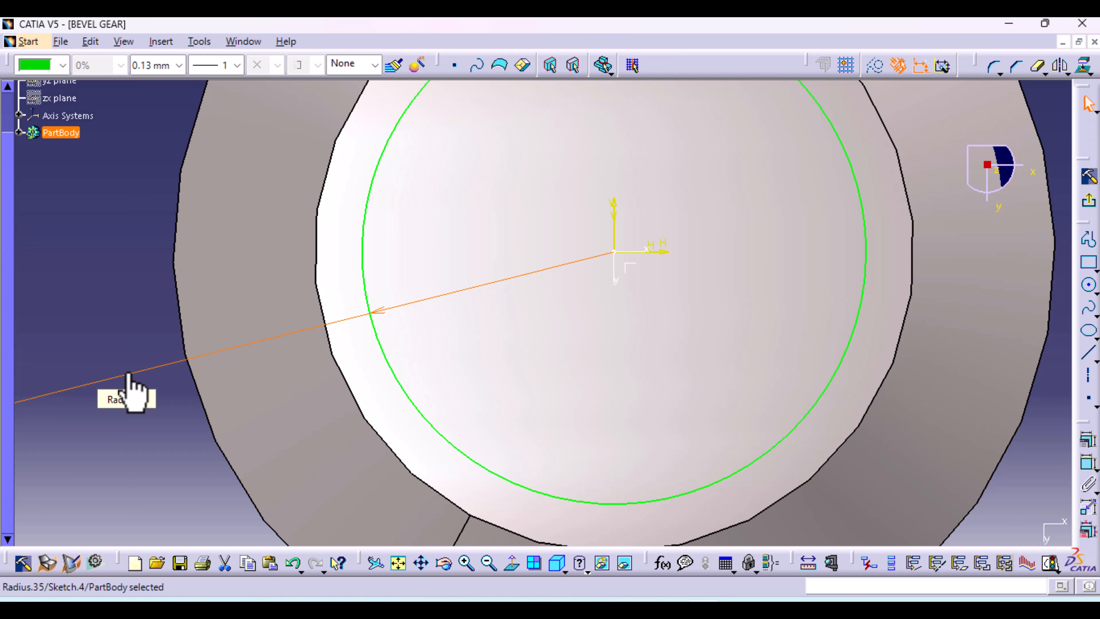
ctrl+middle_drag(210, 328, 195, 448)
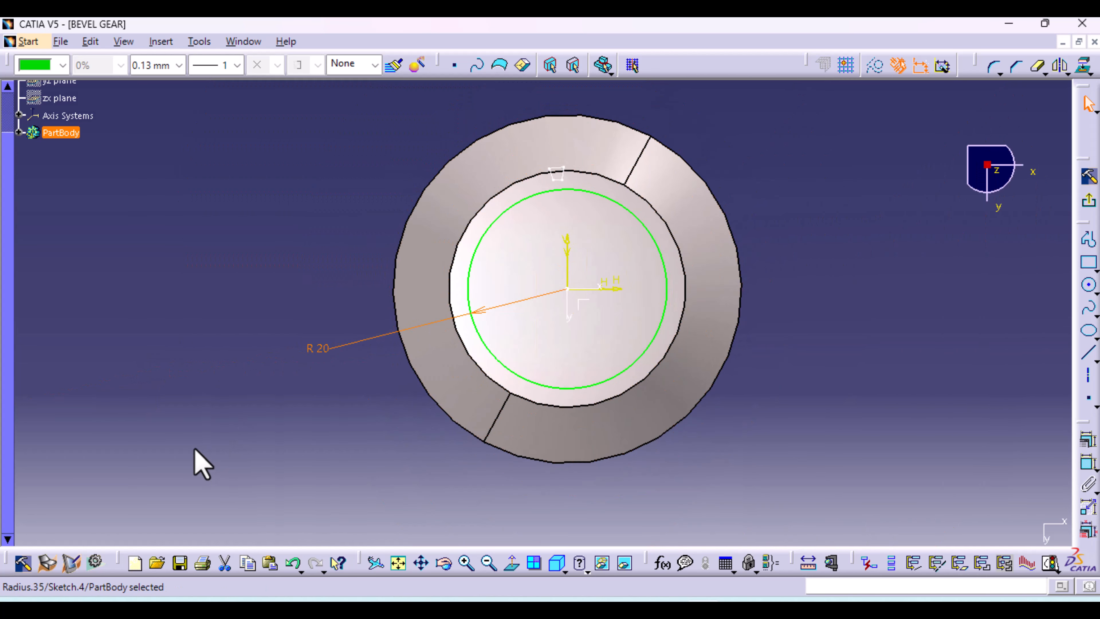
double_click(324, 349)
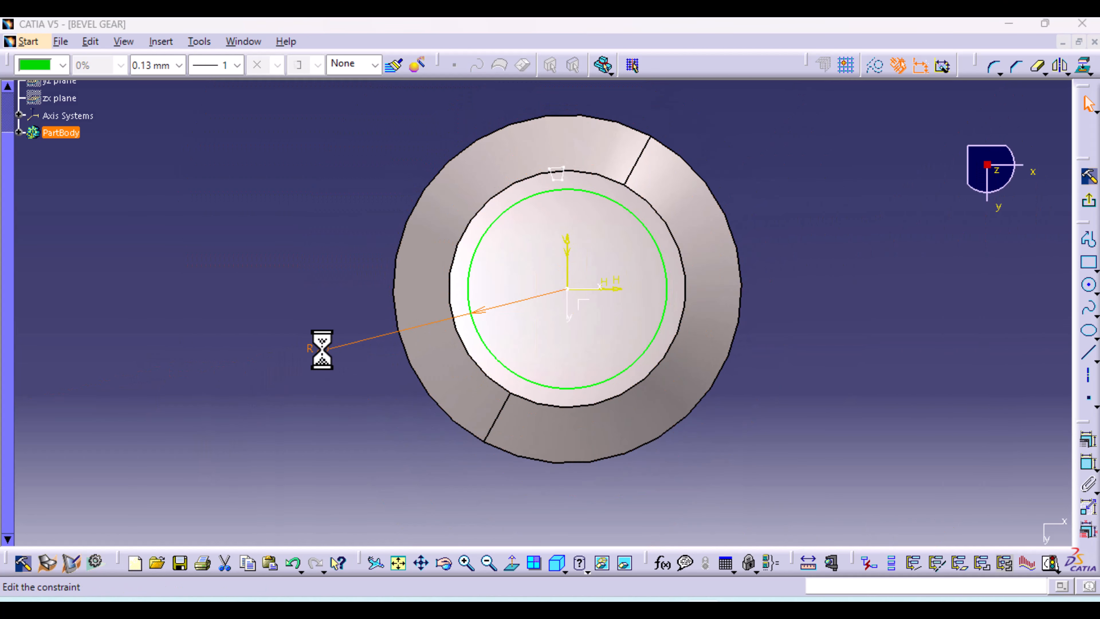
text(10mm)
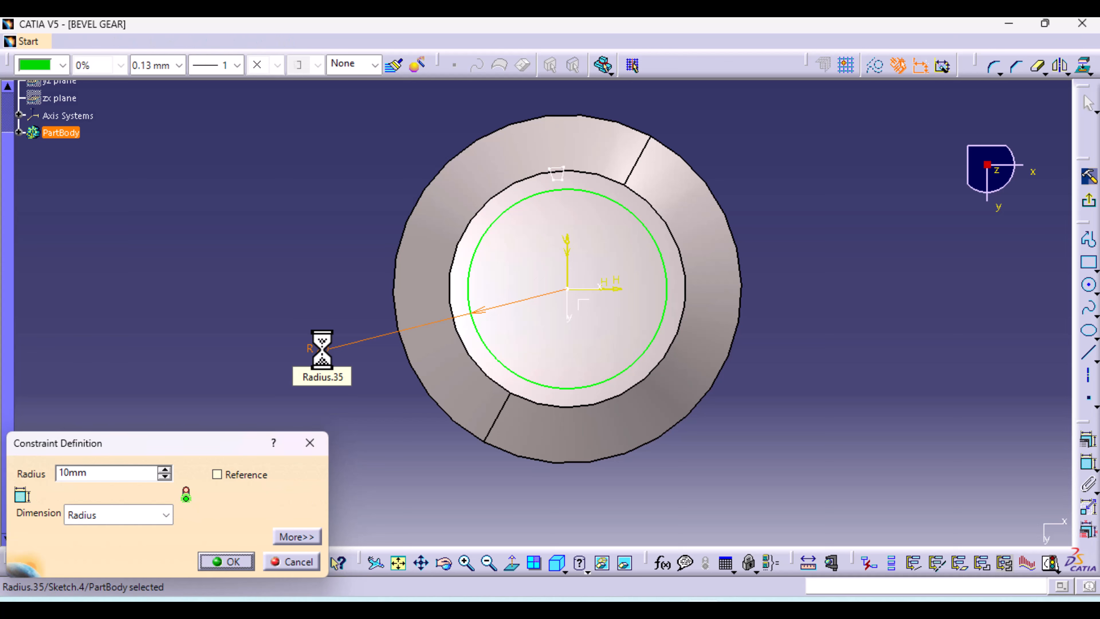
key(Return)
Draw half a keyway on top of the circle, about 3.3 mm high and 1.9 mm wide, and mirror it about the vertical axis
ctrl+middle_drag(717, 432, 706, 336)
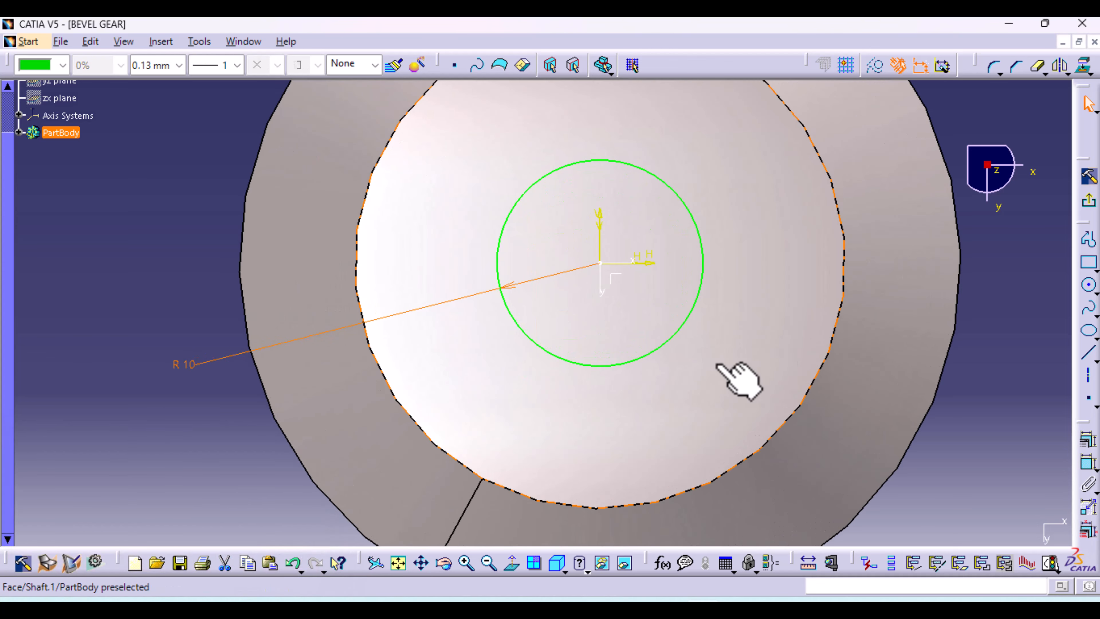
middle_drag(739, 382, 625, 450)
click(928, 339)
click(1089, 207)
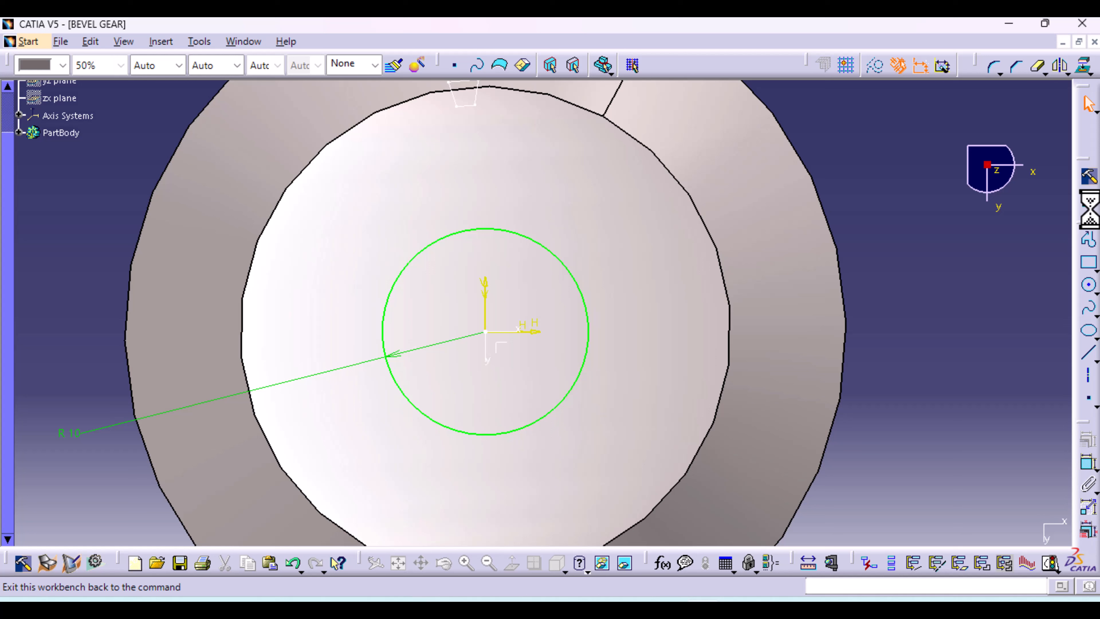
click(1088, 240)
click(464, 230)
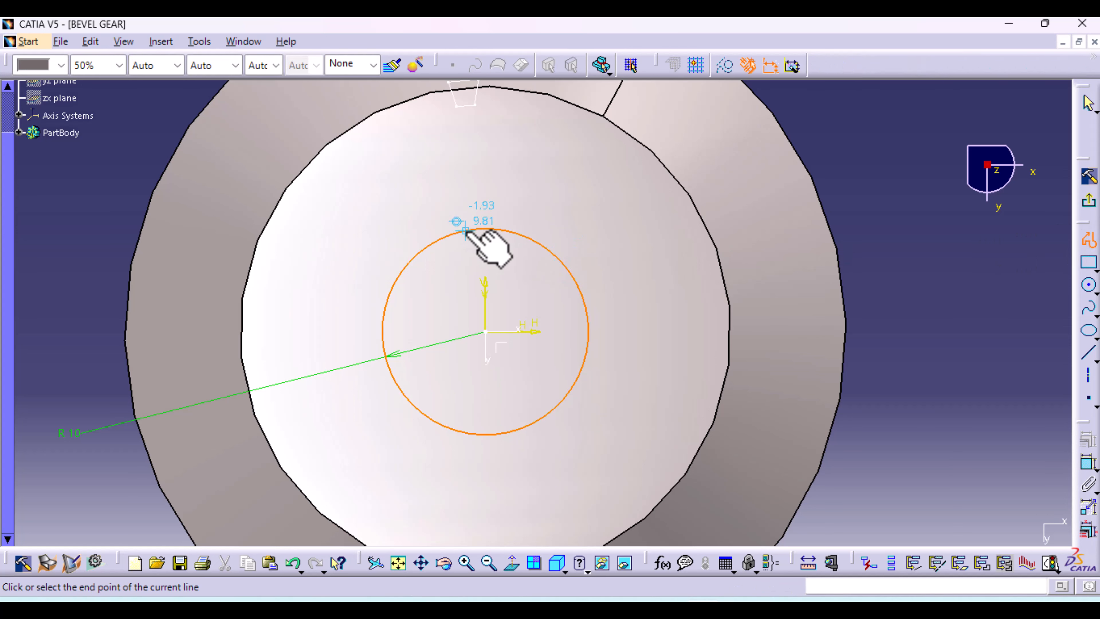
click(465, 197)
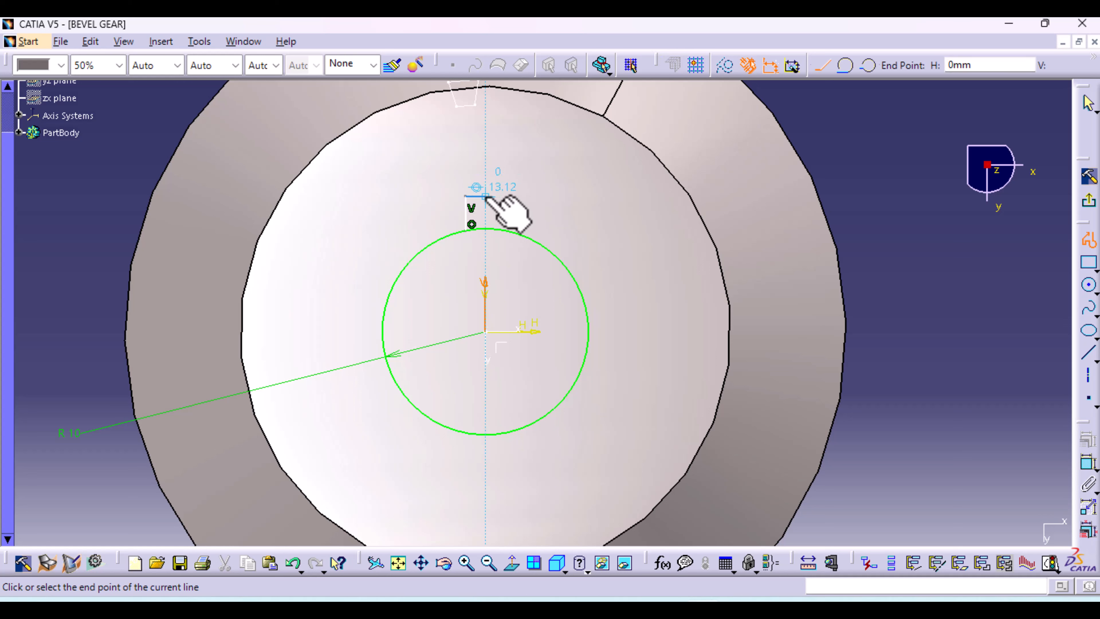
click(1088, 243)
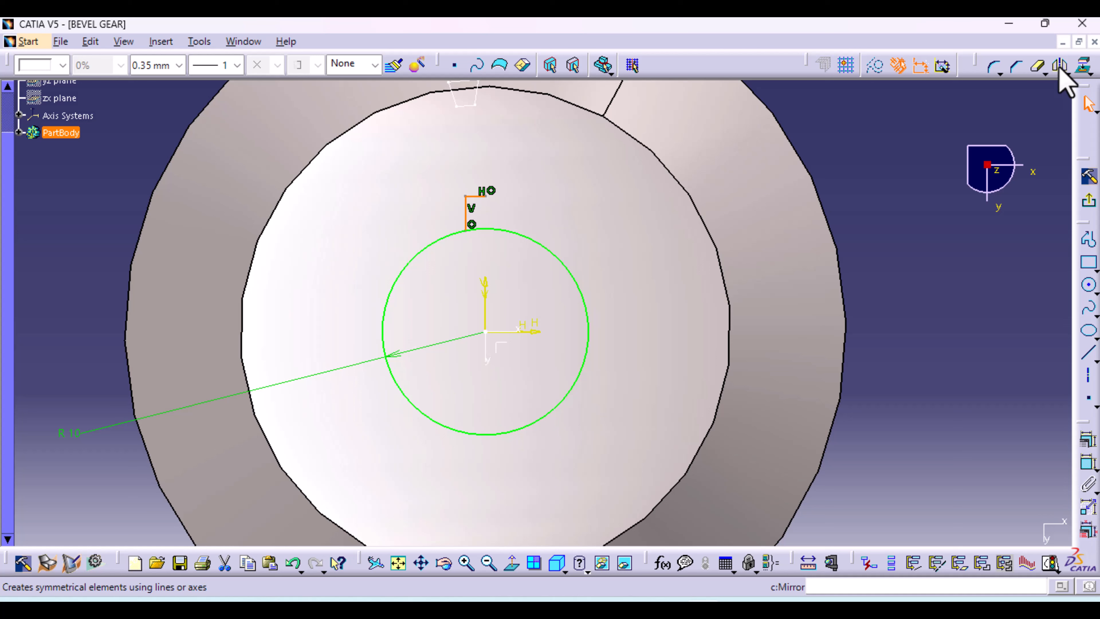
click(1059, 65)
click(485, 295)
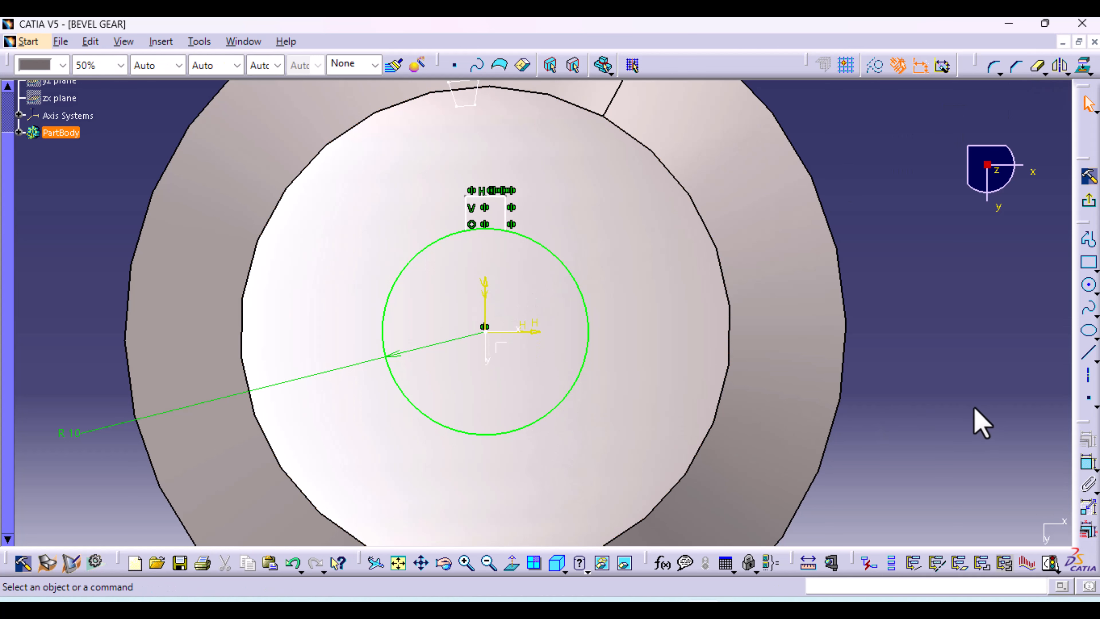
Dimension the vertical distance between the keyway's top edge and the opposite lower edge of the circle
click(1083, 469)
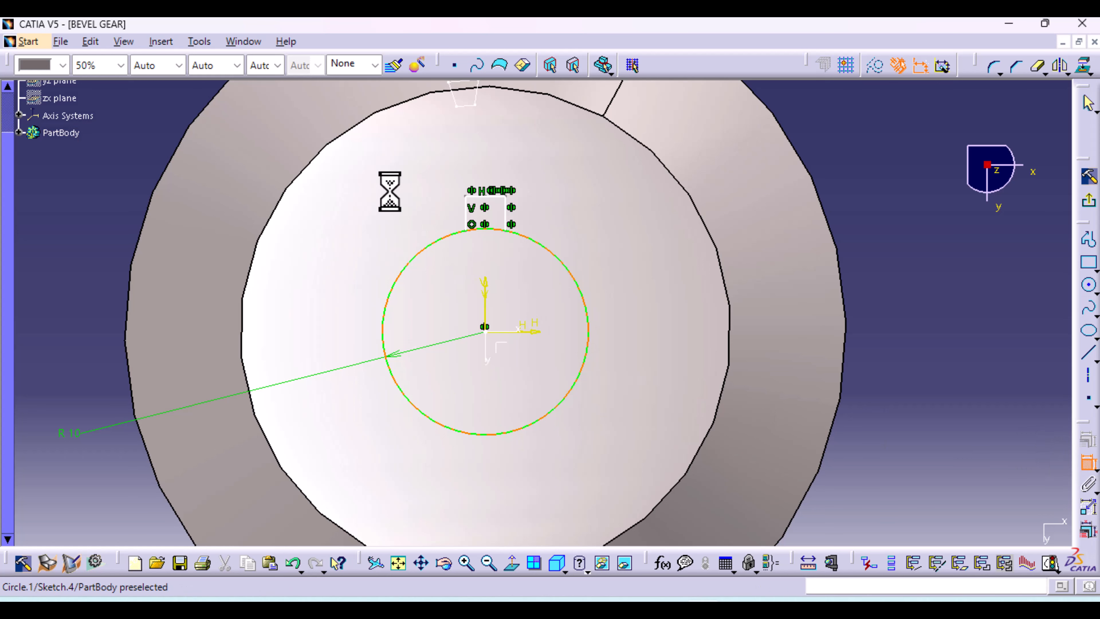
click(482, 196)
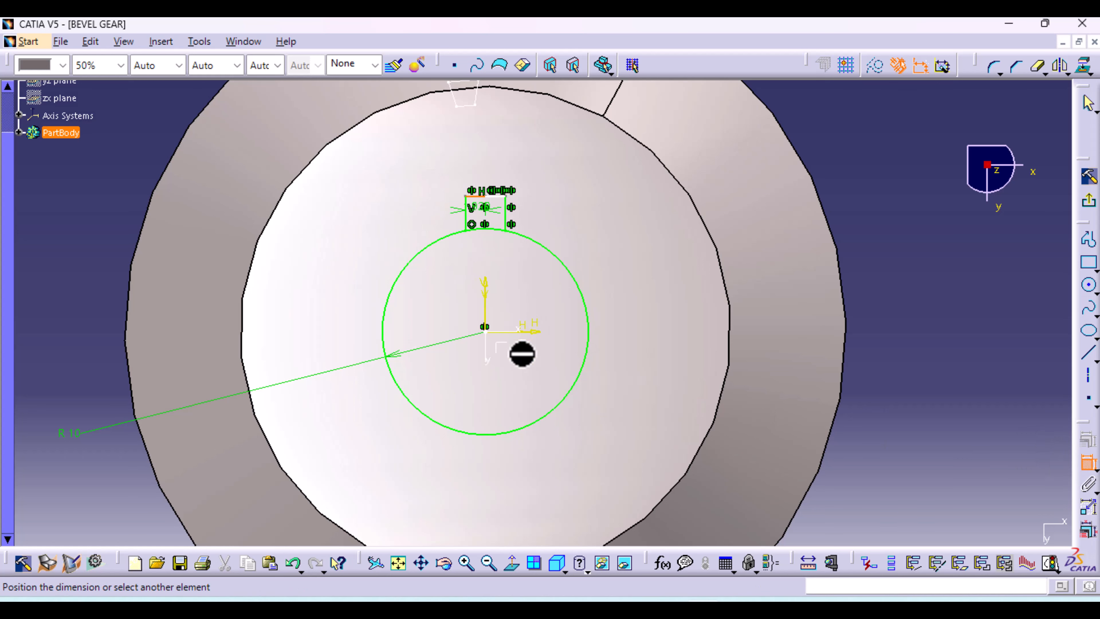
click(538, 420)
click(894, 296)
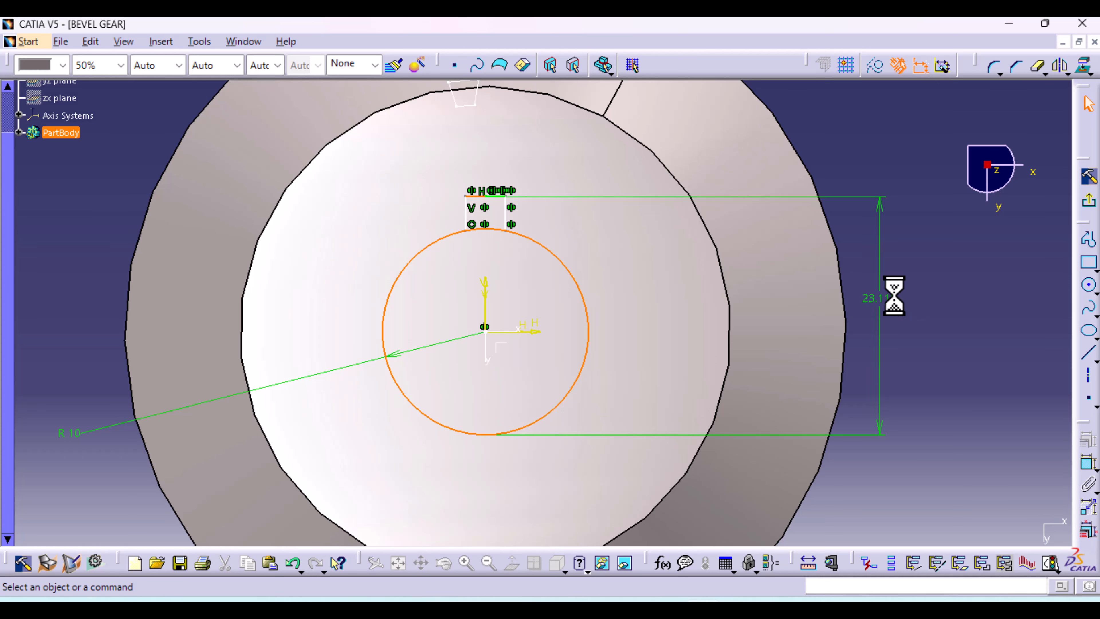
Set the vertical distance between the keyway's top edge and the circle's lower edge to 22.8 mm, as in the reference drawing
double_click(879, 299)
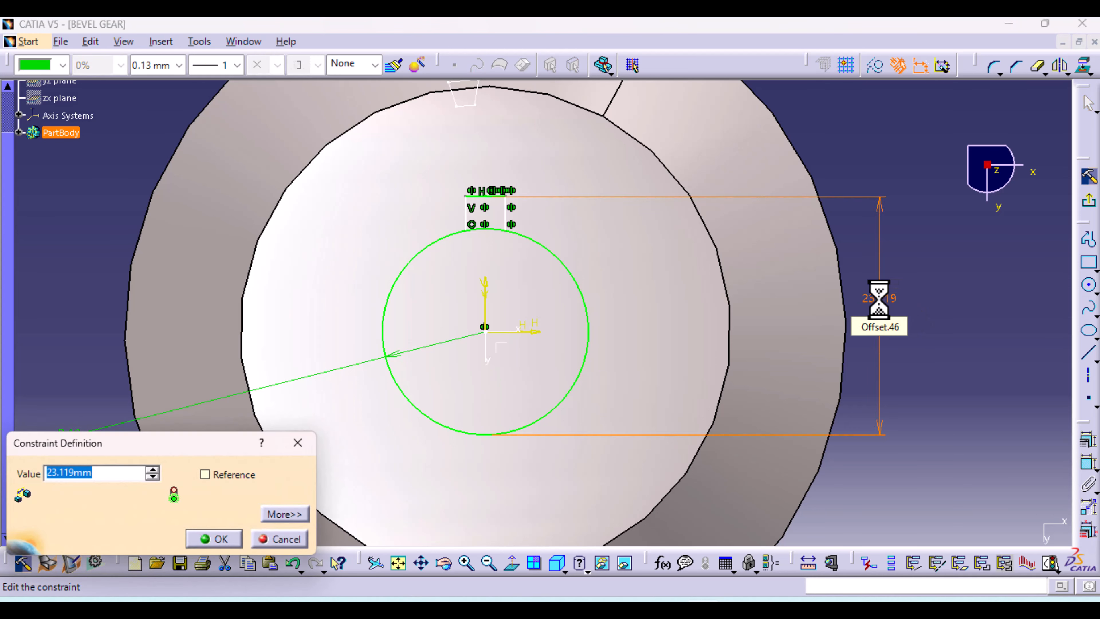
text(2)
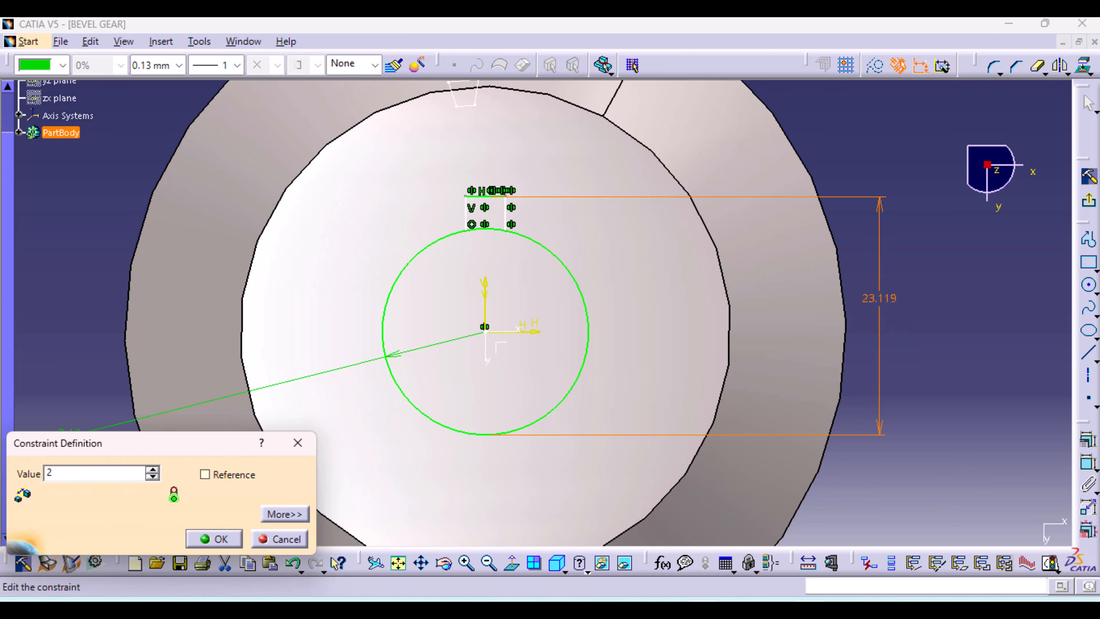
text(2)
click(743, 600)
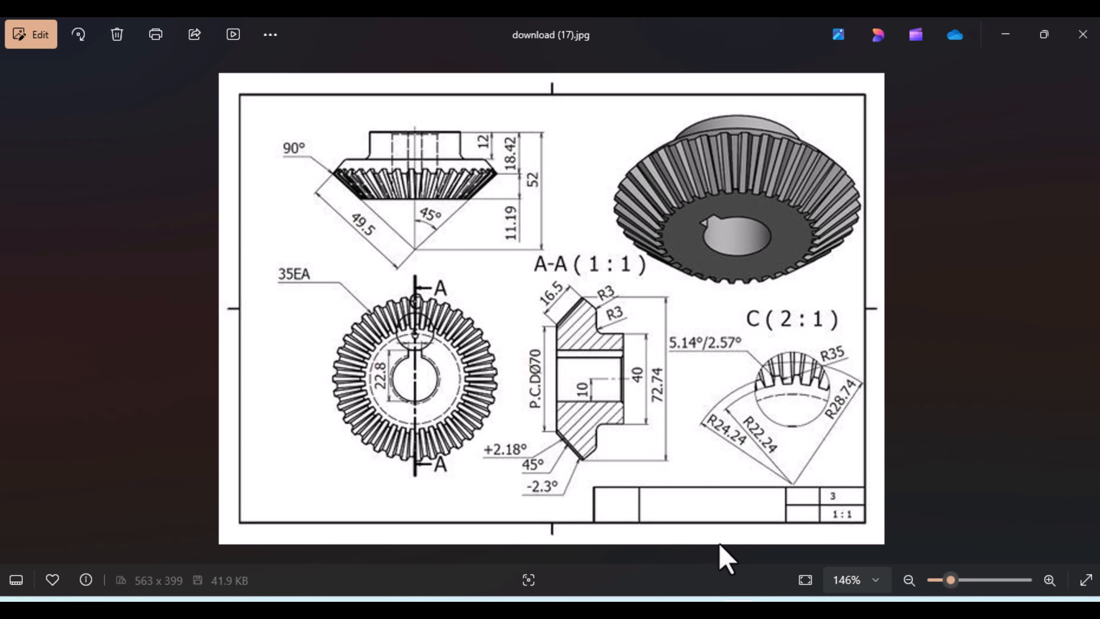
click(739, 601)
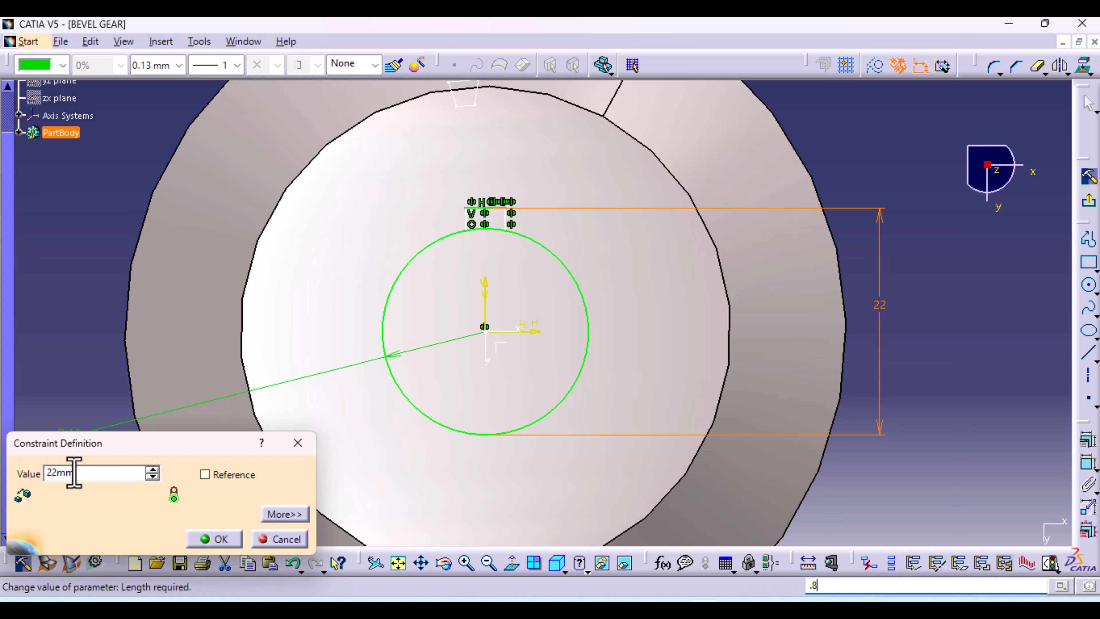
click(58, 472)
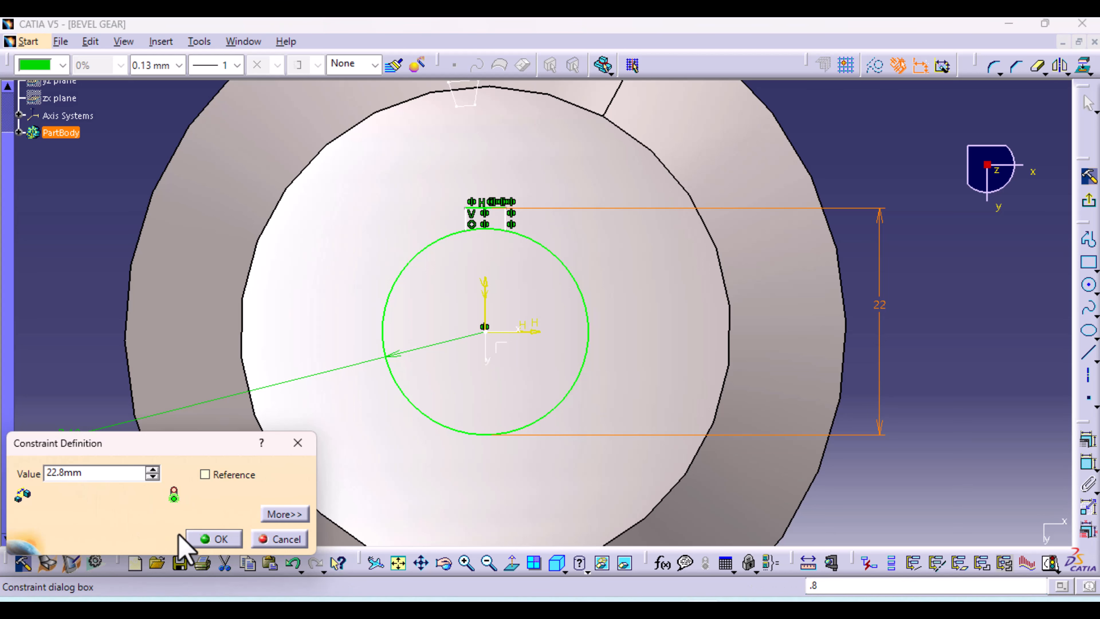
click(191, 538)
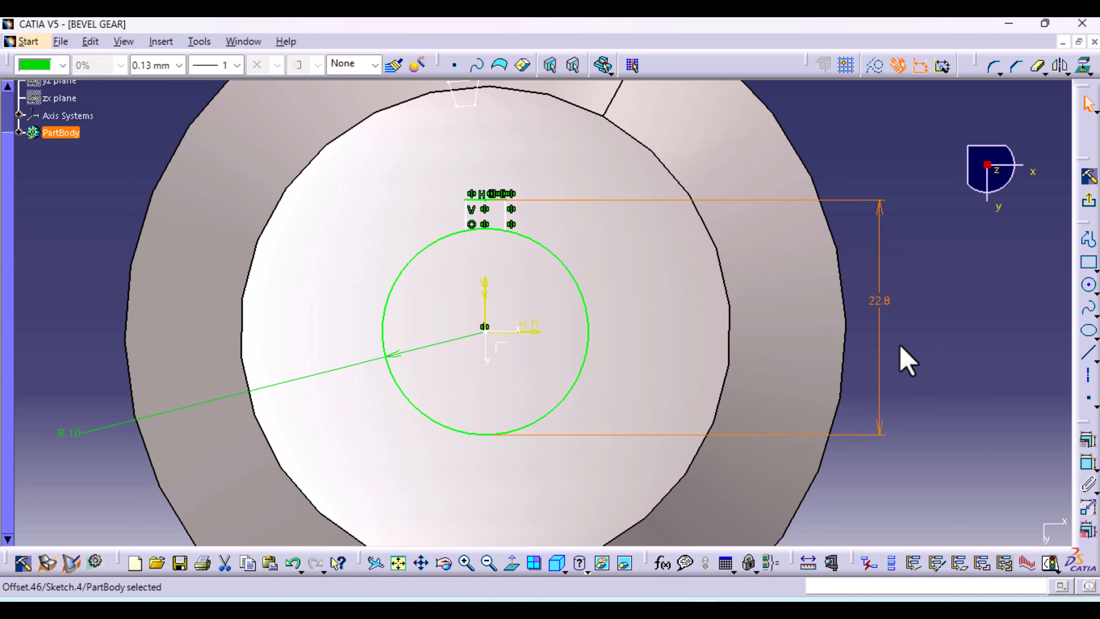
click(954, 278)
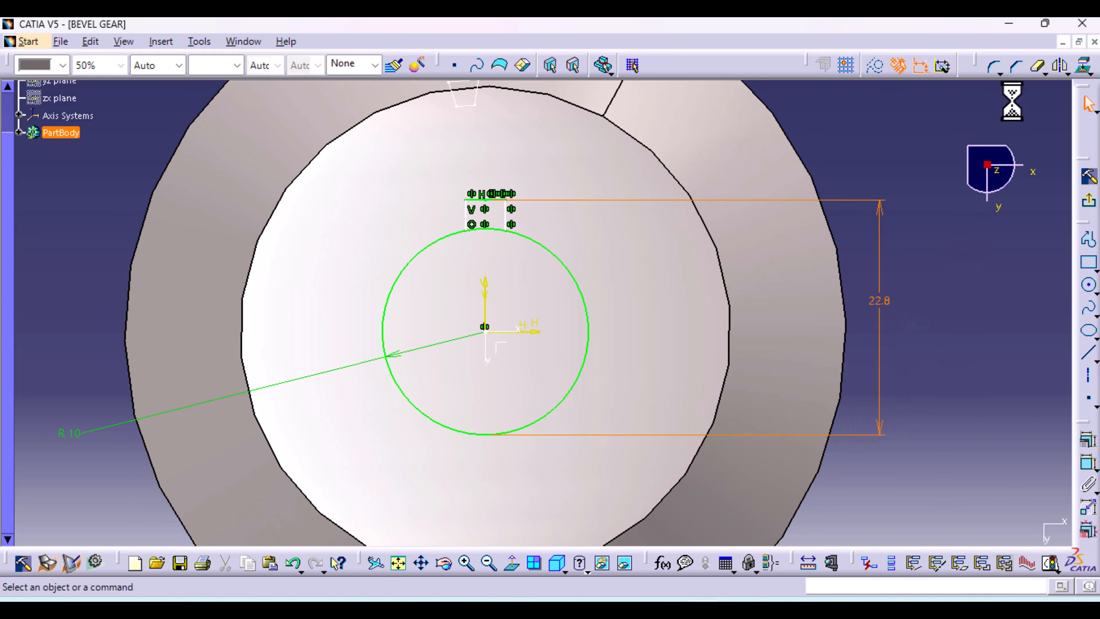
Trim away the circle's arc between the two keyway sides and exit the sketch
click(1041, 67)
mouse_move(511, 308)
middle_down()
mouse_move(487, 182)
mouse_move(489, 346)
middle_up()
click(433, 249)
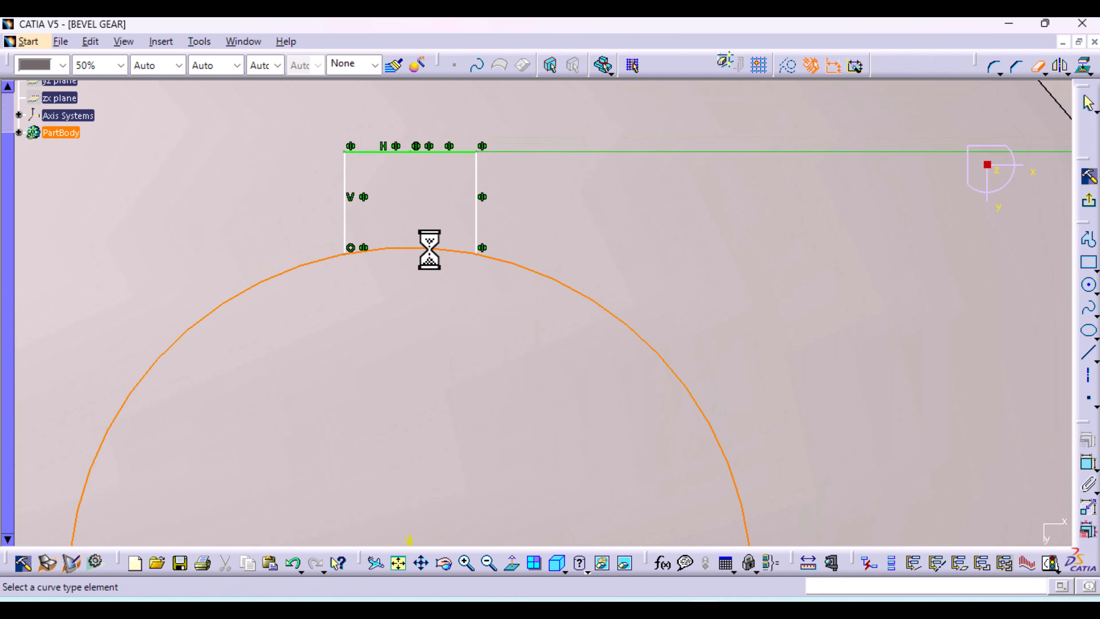
click(1088, 200)
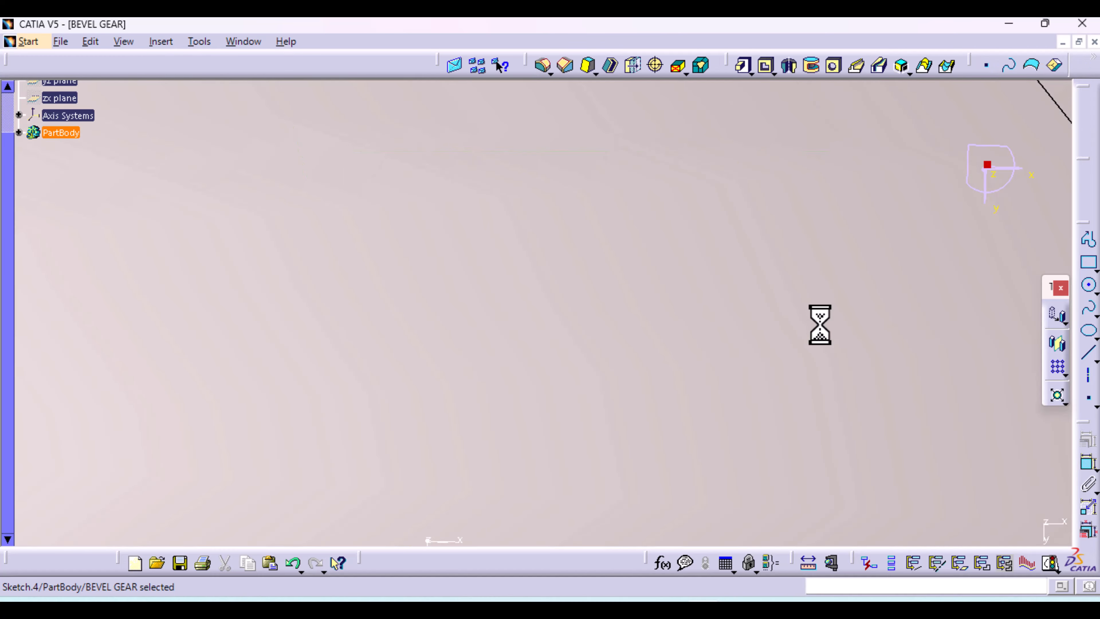
Start a Pocket from the bore-and-keyway sketch and preview it with a Dimension limit of 20 mm depth
middle_drag(647, 232, 676, 417)
middle_drag(505, 375, 627, 417)
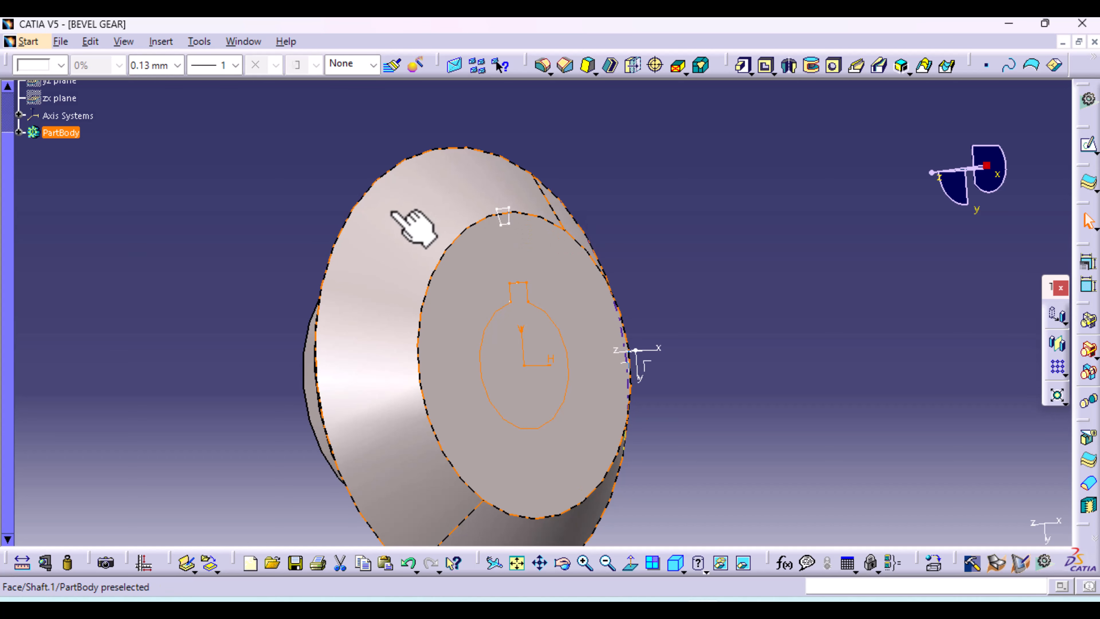
click(537, 373)
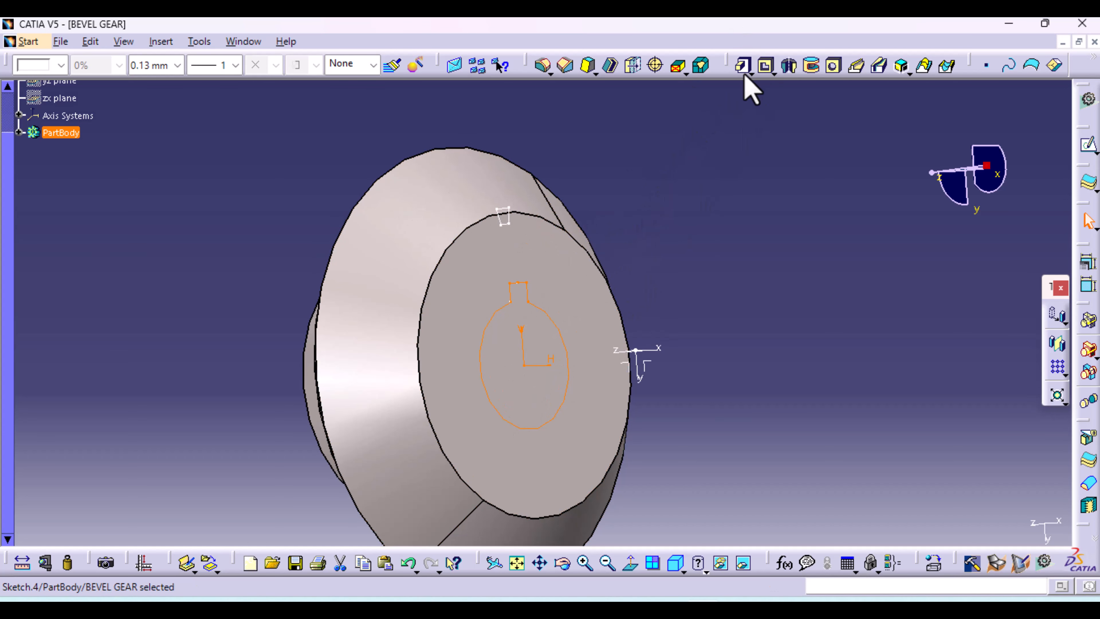
click(766, 67)
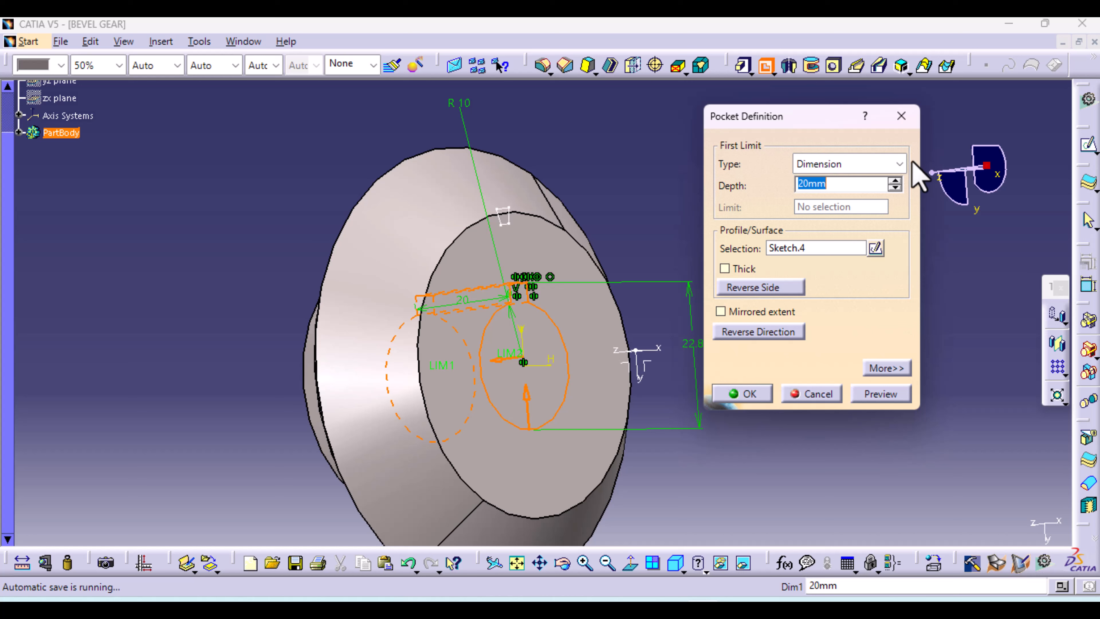
click(898, 165)
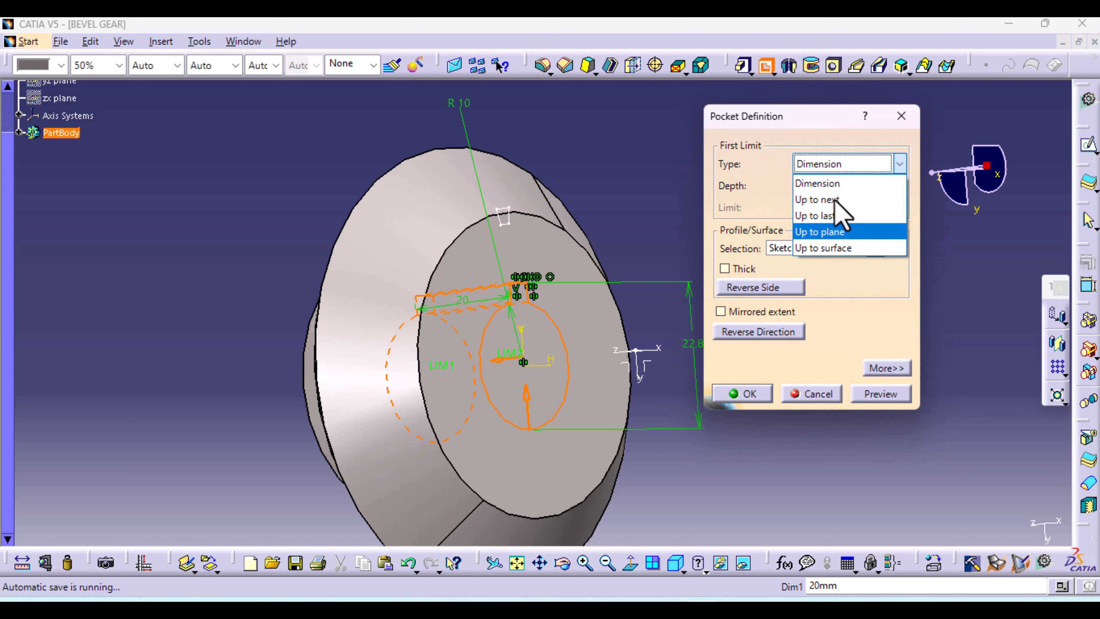
click(822, 184)
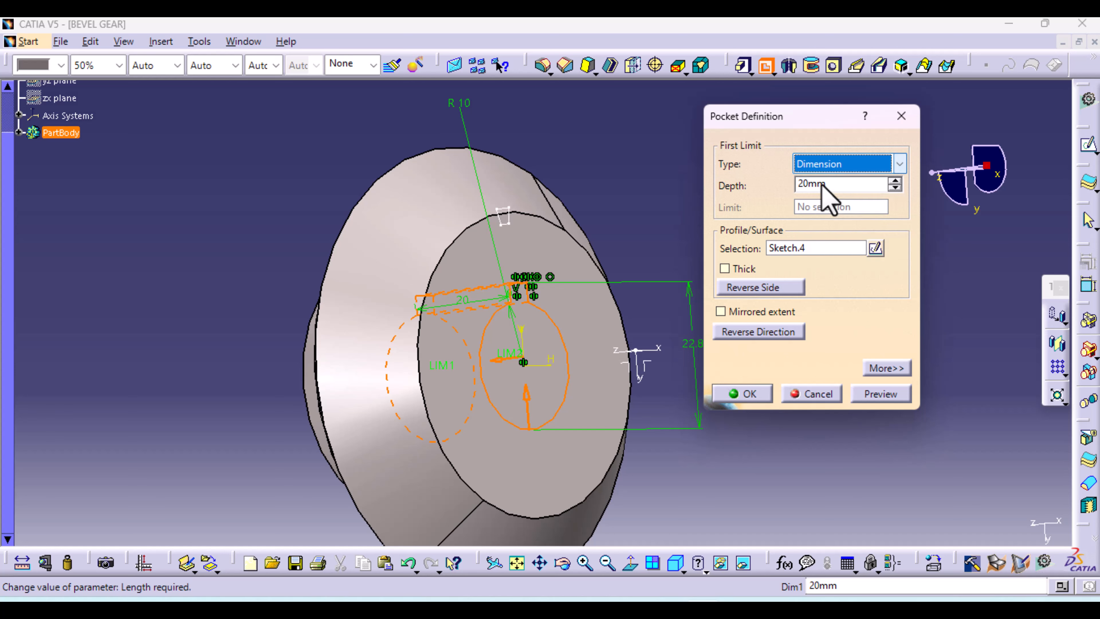
click(872, 393)
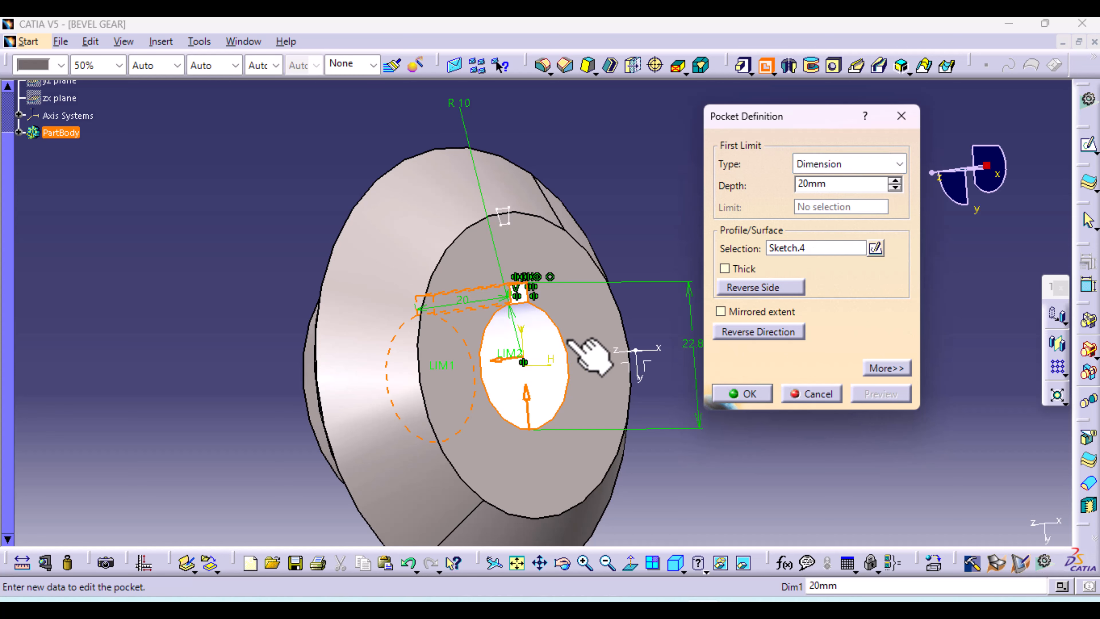
middle_drag(590, 351, 364, 408)
middle_drag(381, 395, 662, 377)
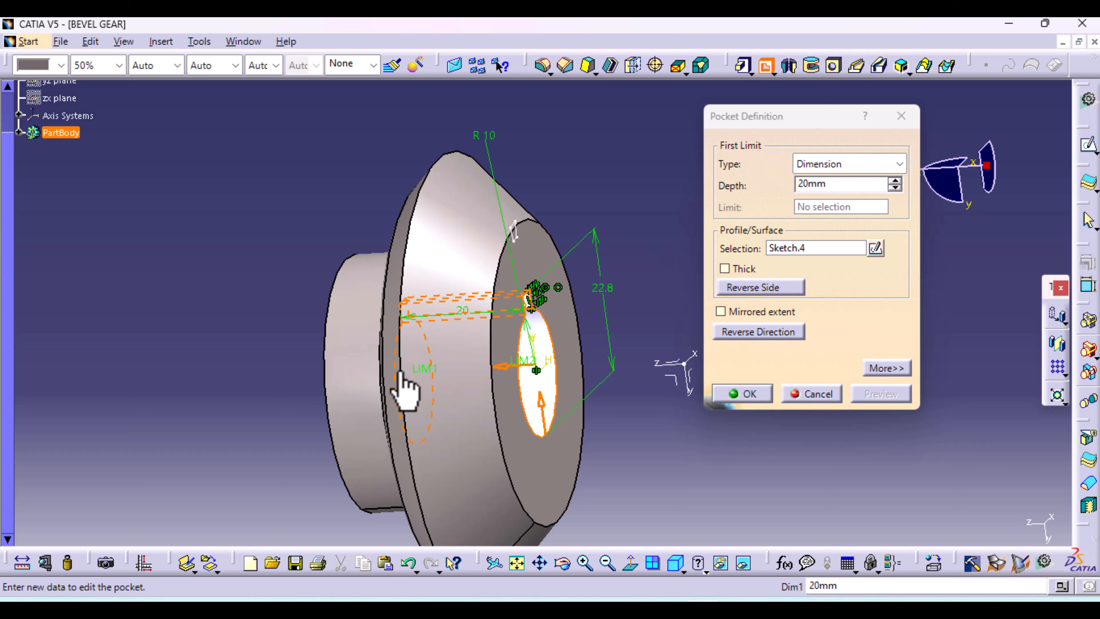
Change the pocket's first limit to Up to last and create the bore and keyway cut
click(898, 164)
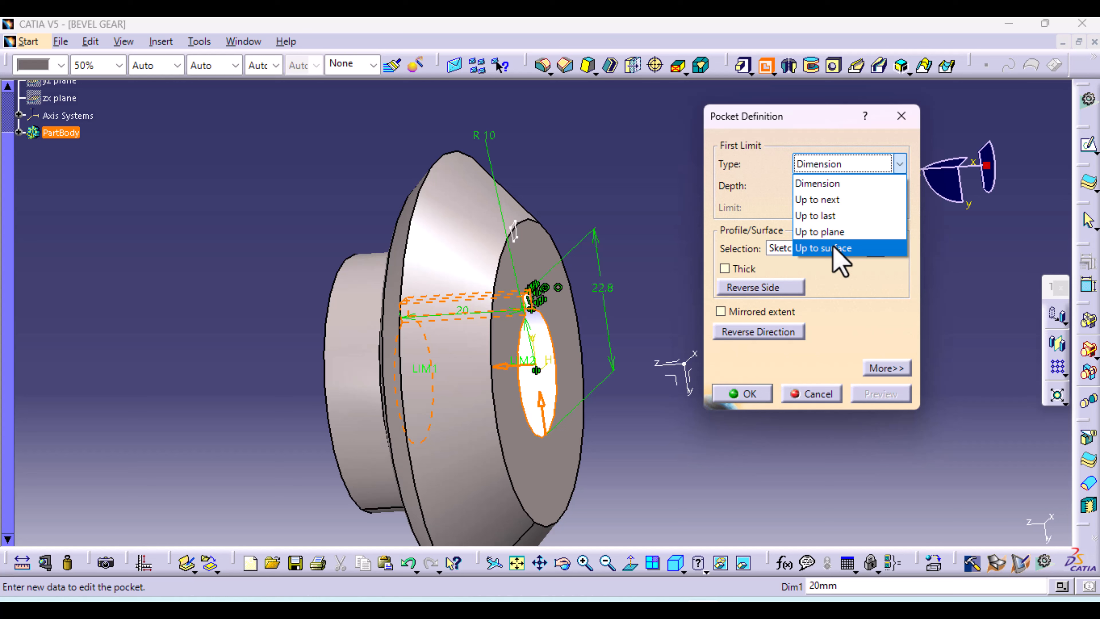
click(828, 202)
click(900, 165)
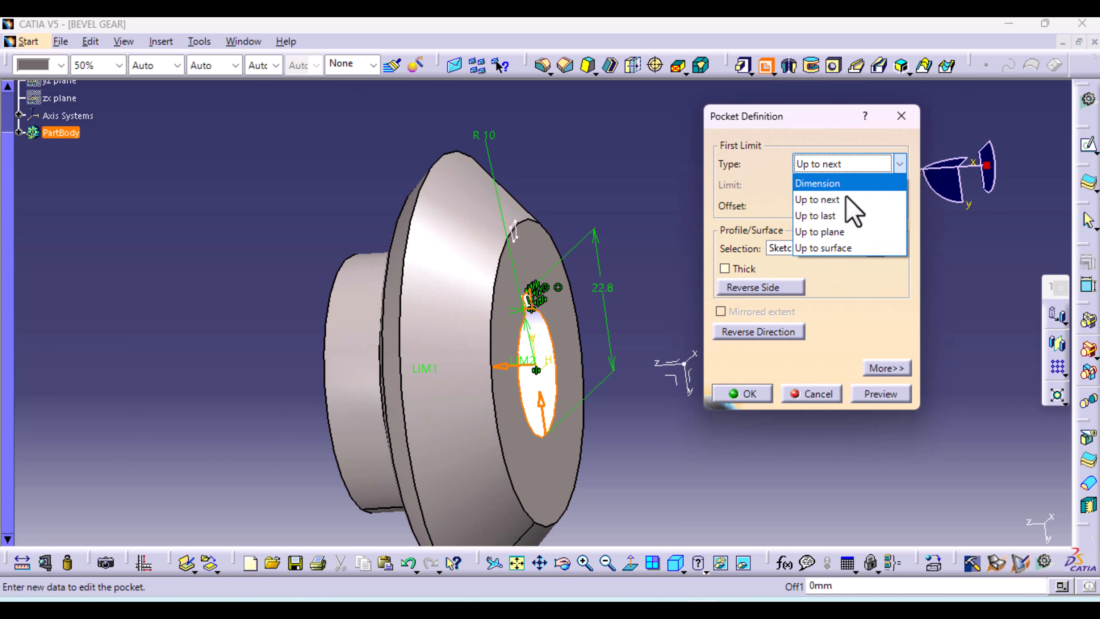
click(815, 216)
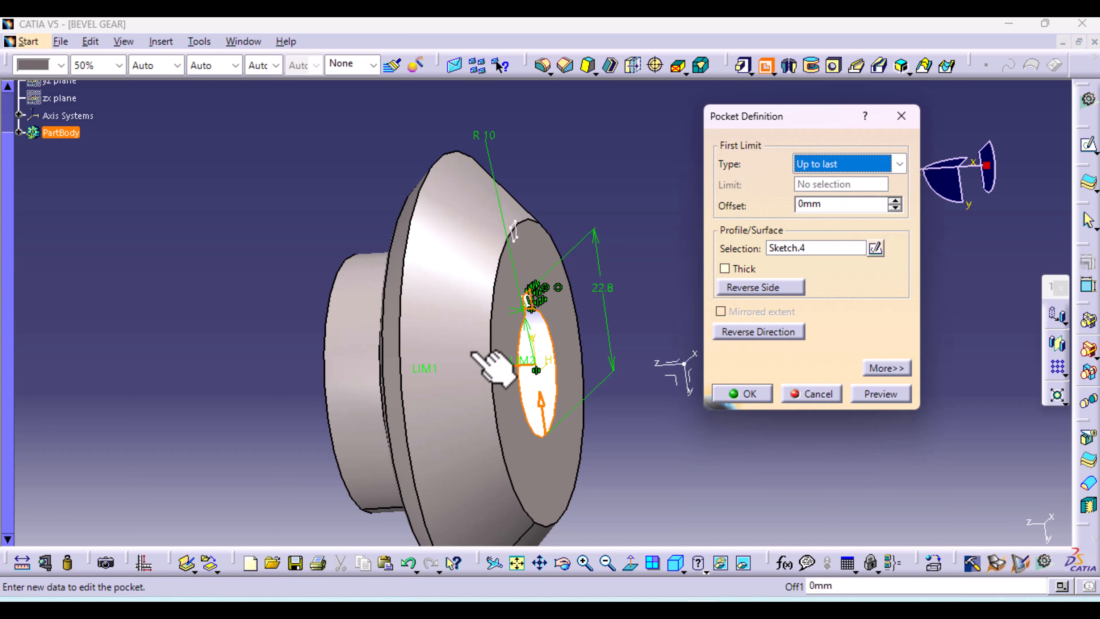
middle_drag(400, 338, 645, 381)
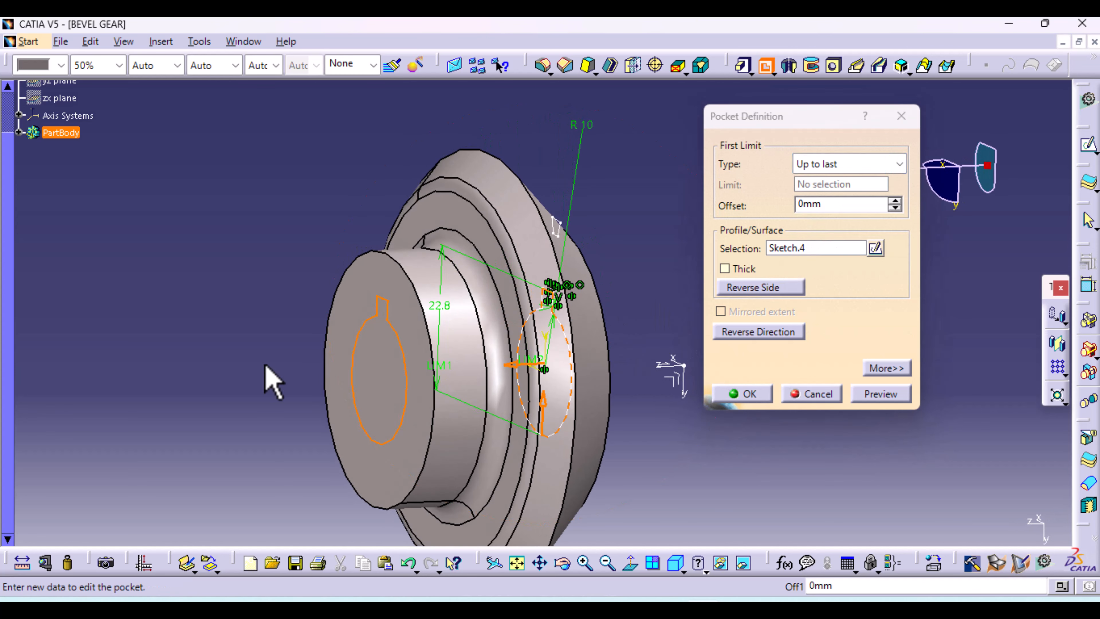
click(879, 393)
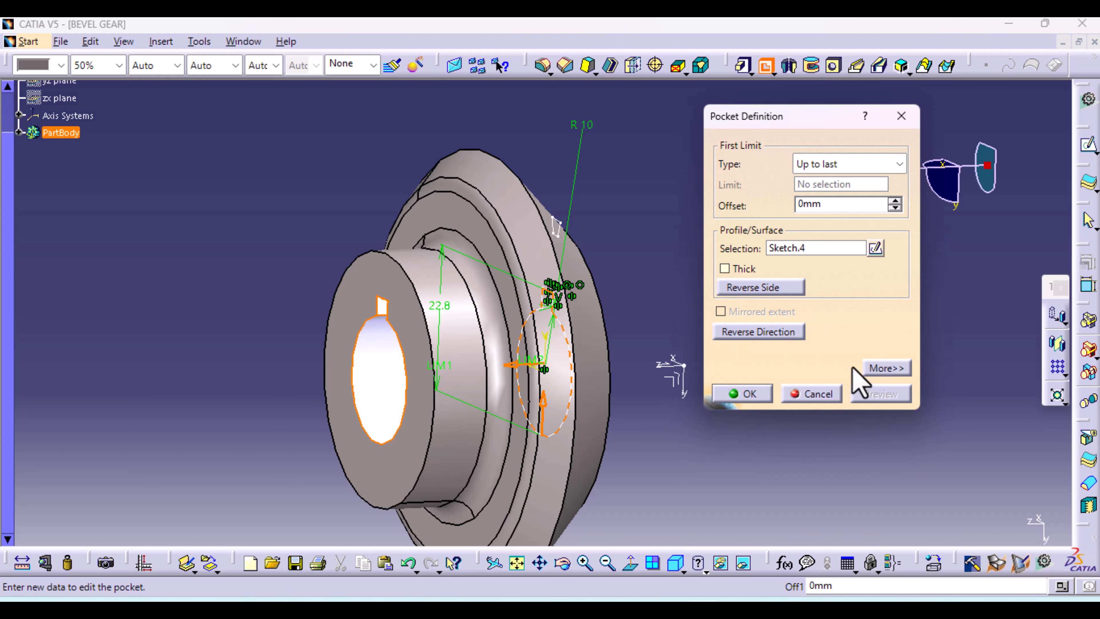
click(873, 369)
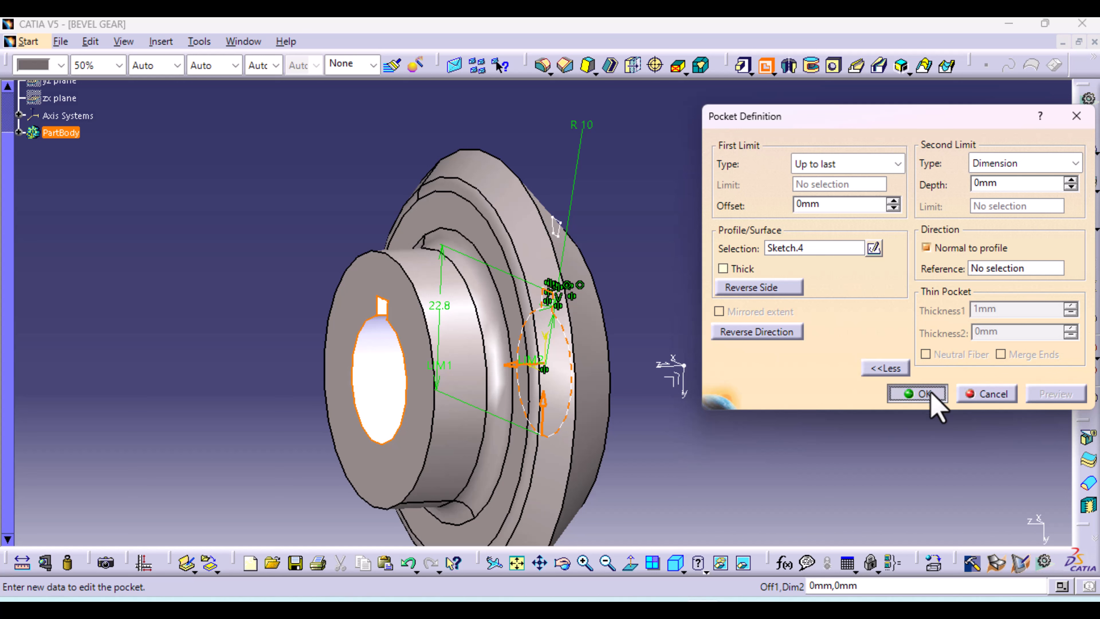
click(918, 393)
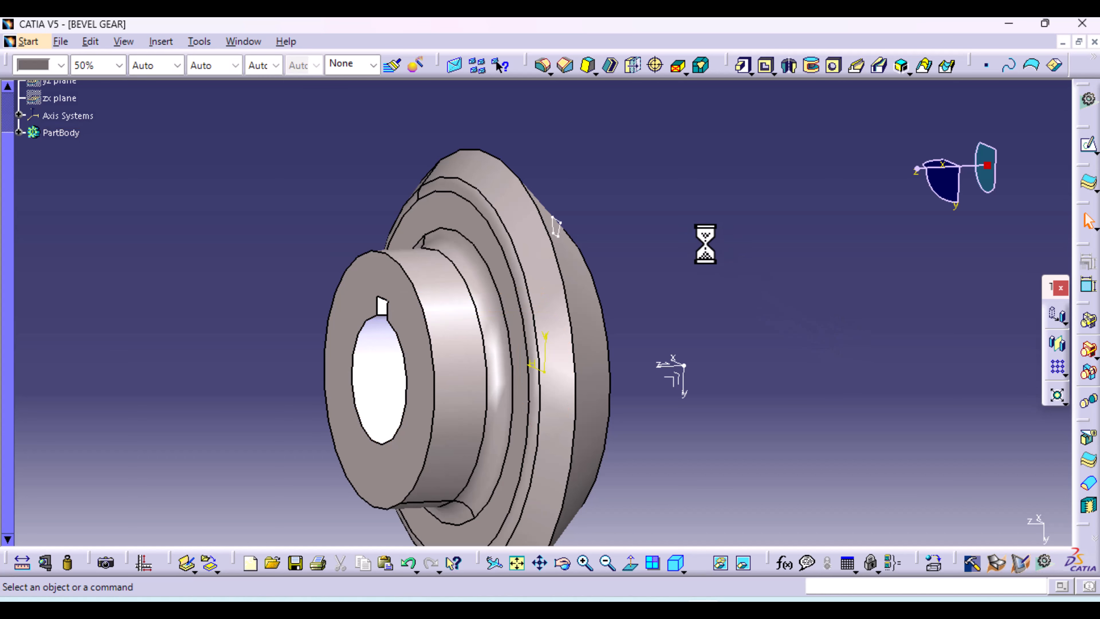
Switch to the Wireframe and Surface Design workbench
middle_drag(705, 244, 508, 305)
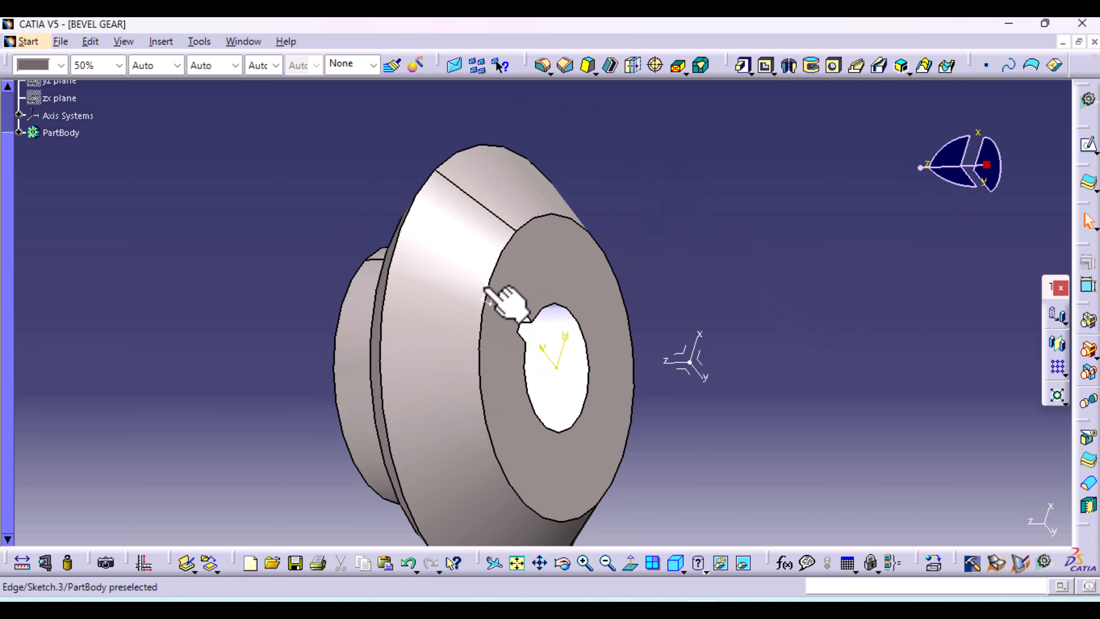
click(486, 289)
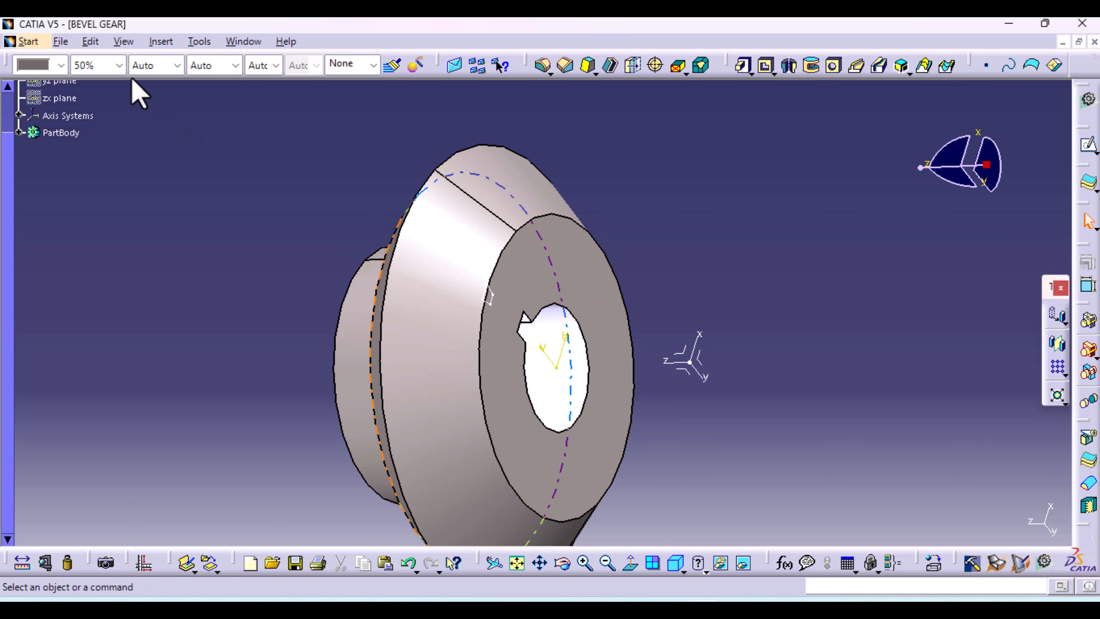
click(29, 42)
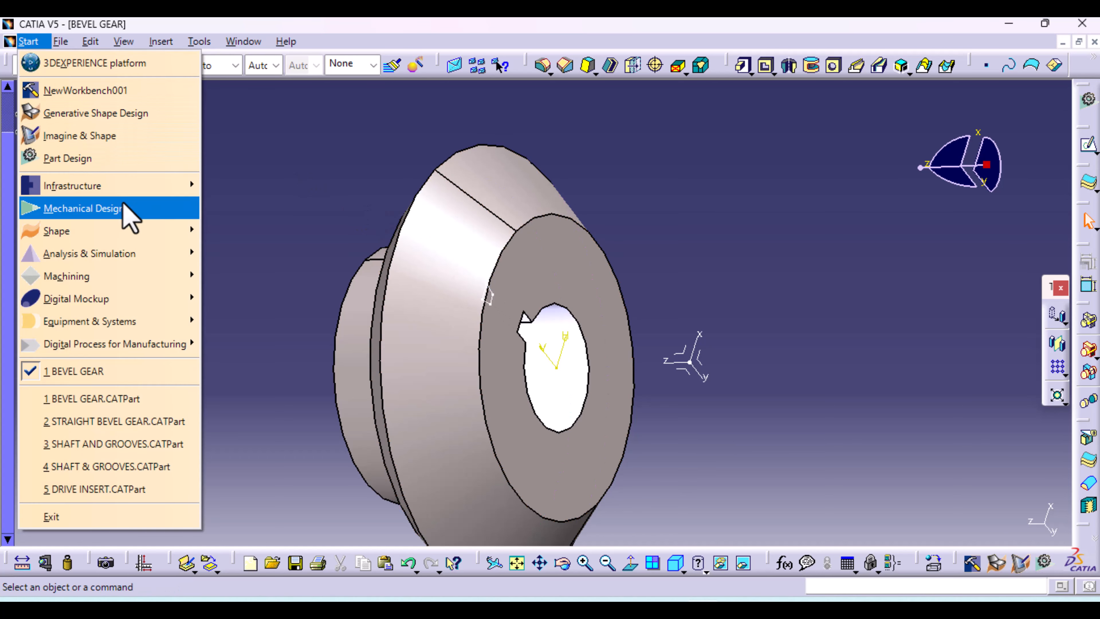
mouse_move(131, 211)
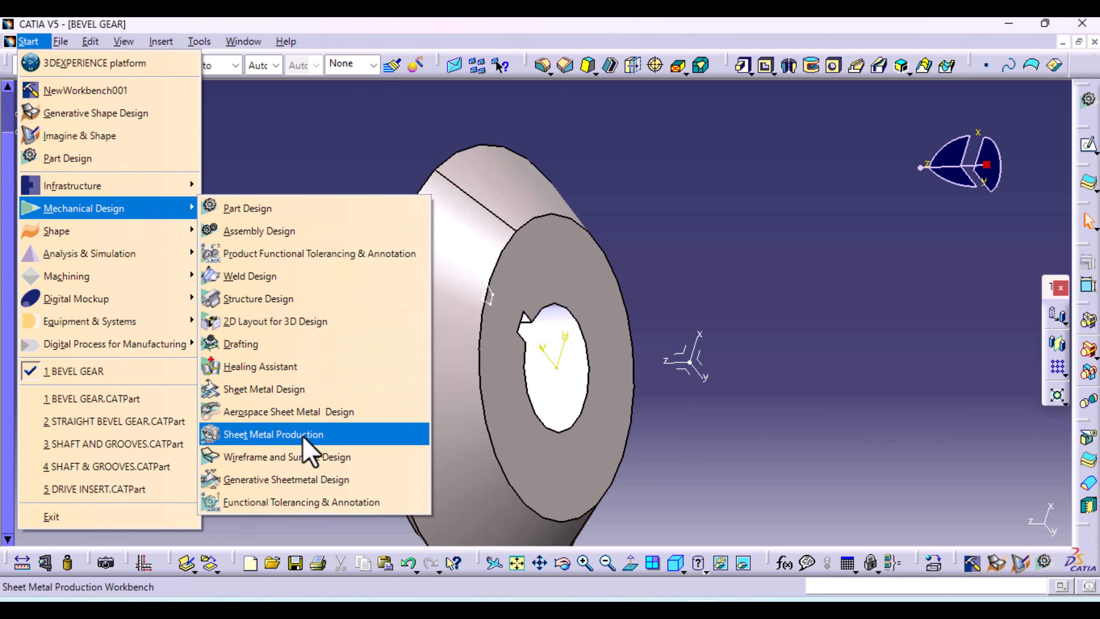
click(315, 473)
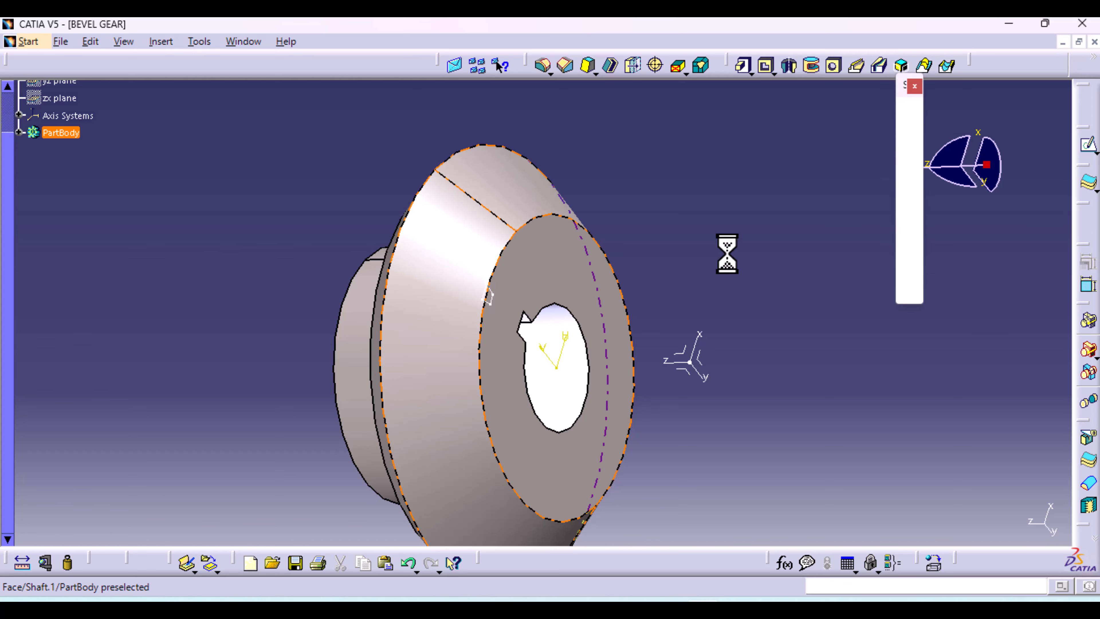
Intersect the axis system's YZ plane with the bottom face's outer edge and keep only the point beside the tooth profile using an Extract
middle_drag(683, 352, 690, 251)
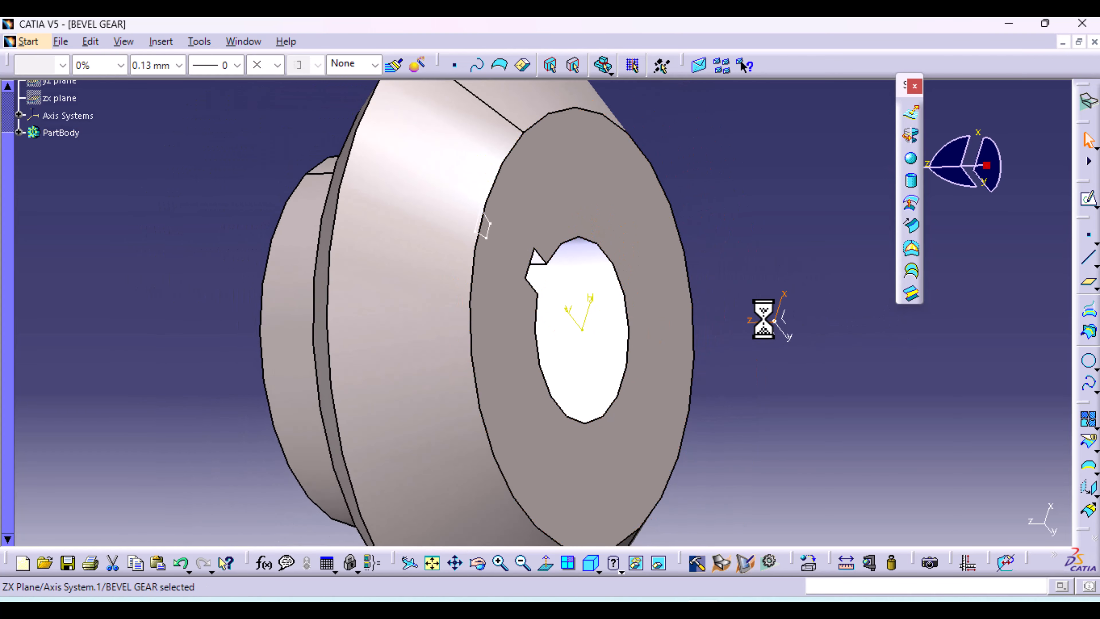
click(527, 363)
middle_drag(528, 363, 526, 321)
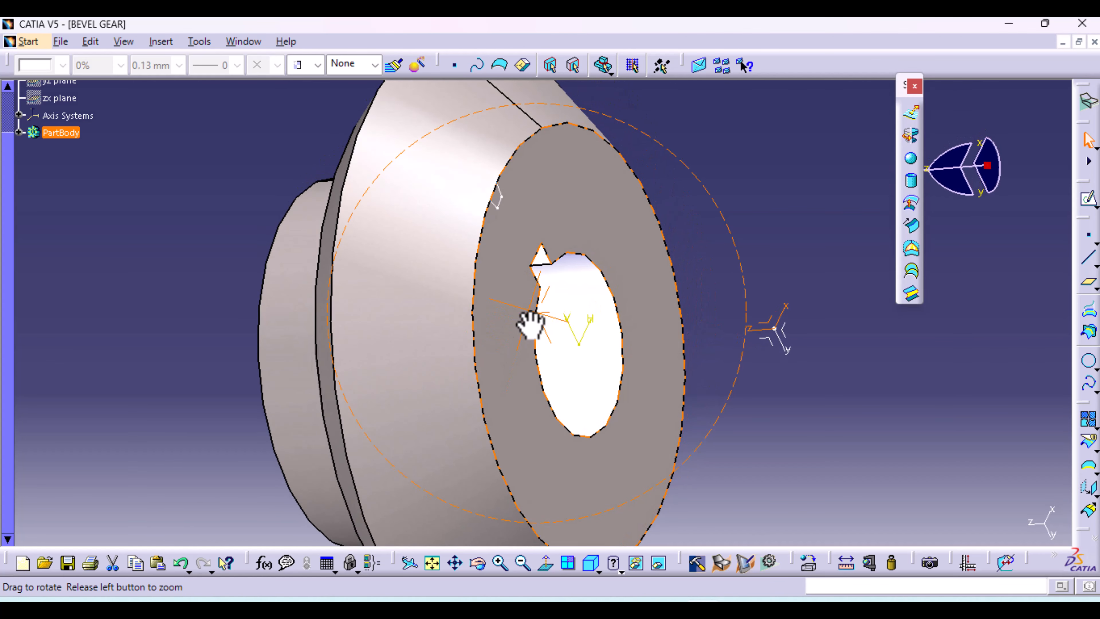
click(769, 340)
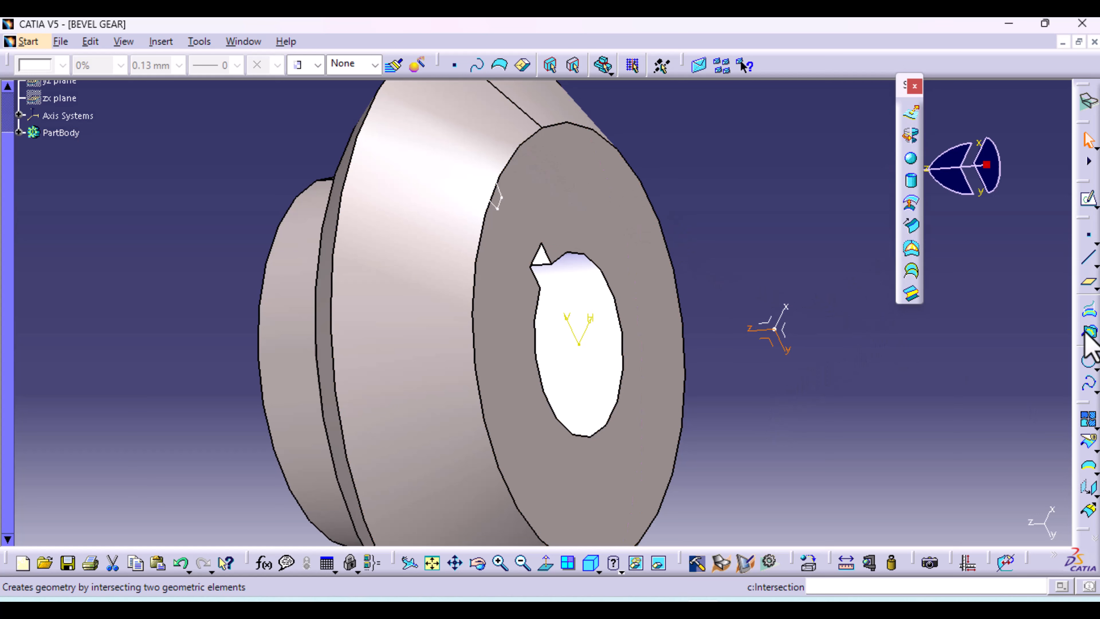
click(1089, 334)
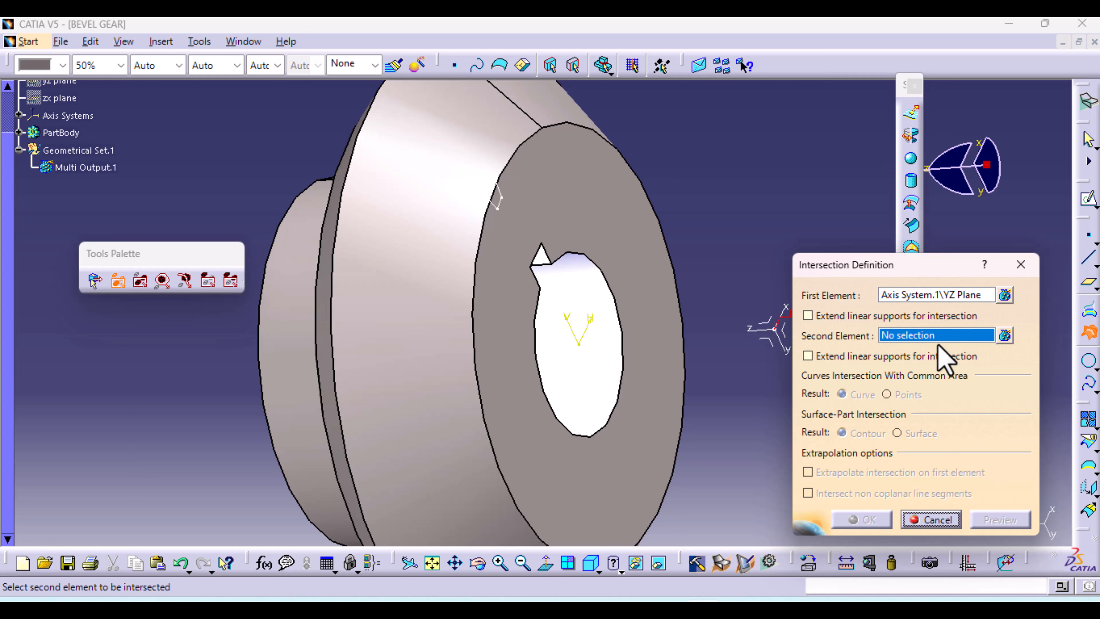
click(513, 164)
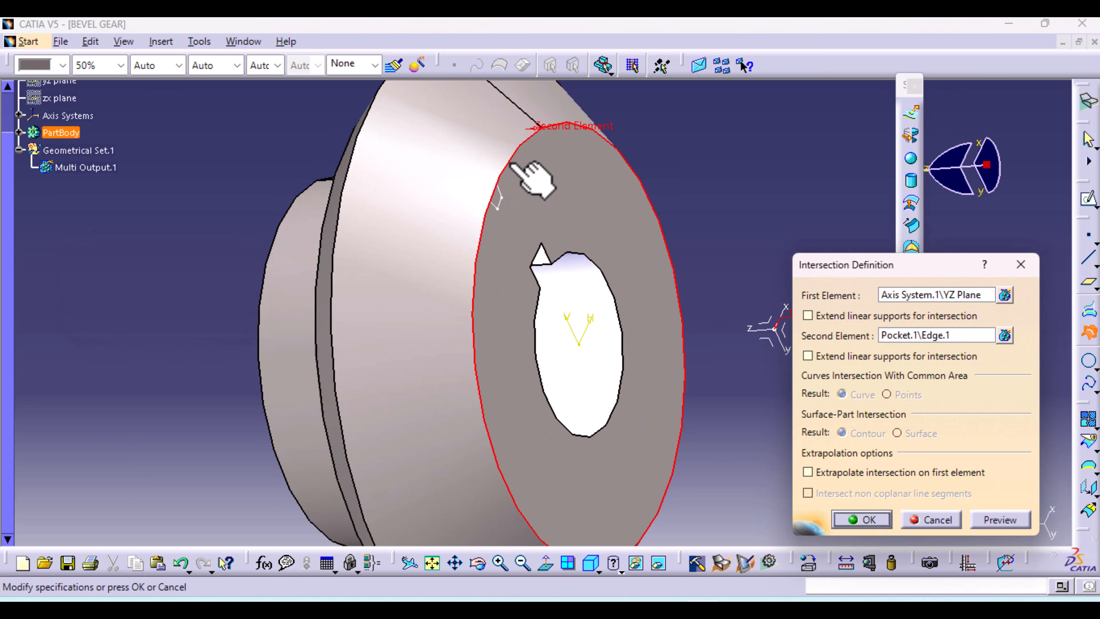
click(999, 520)
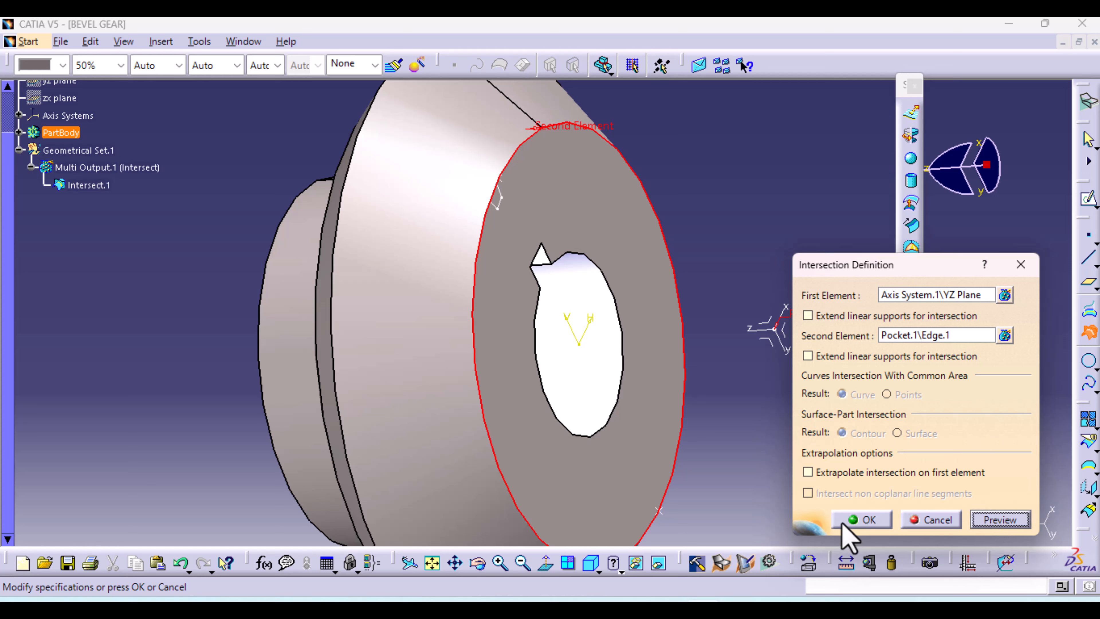
click(862, 519)
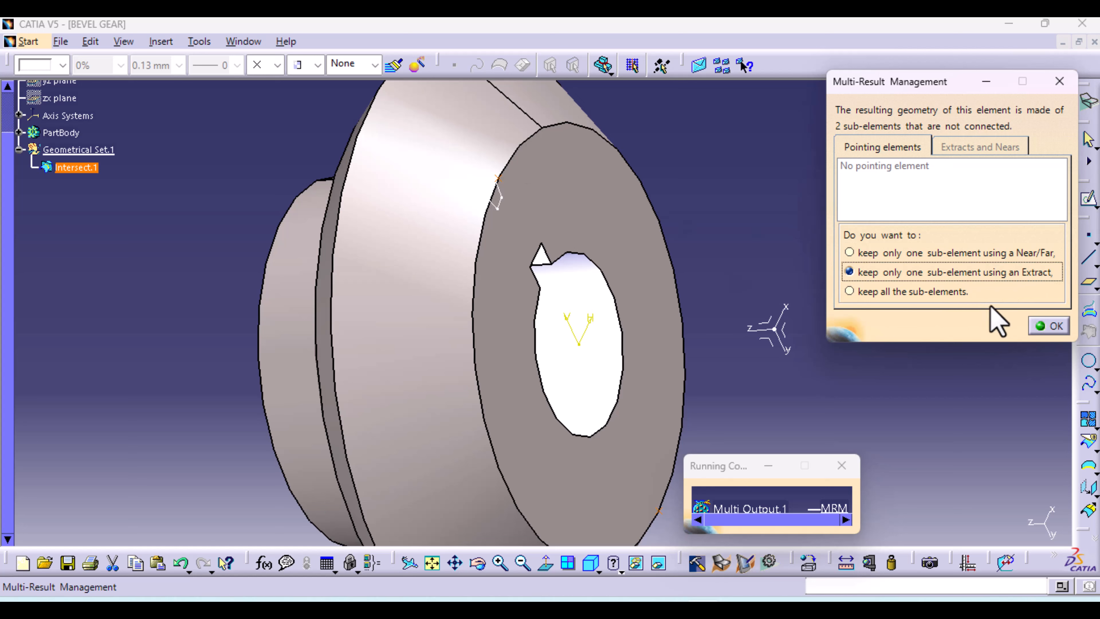
click(1049, 326)
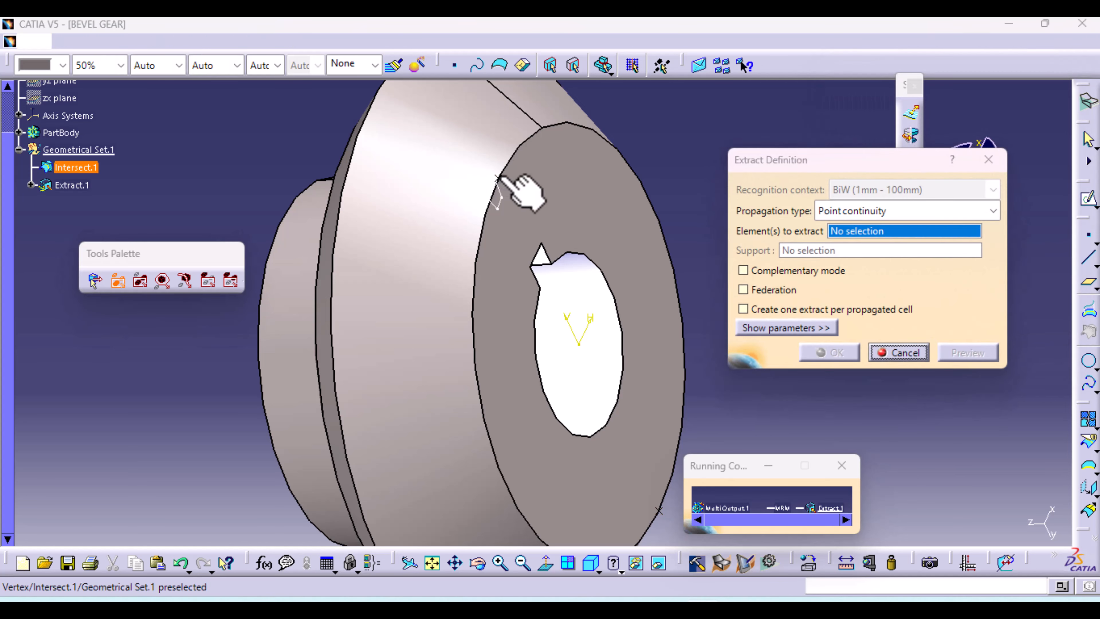
click(832, 352)
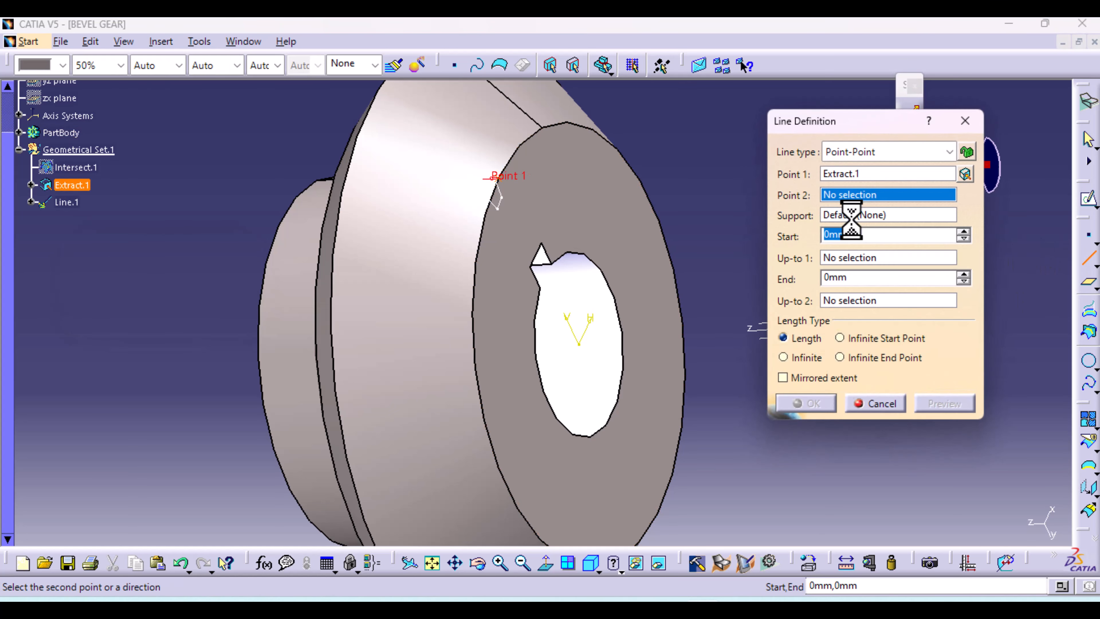
Create a 20 mm Point-Direction line from the extracted point along the Z component, supported on the conical face
click(948, 151)
click(883, 187)
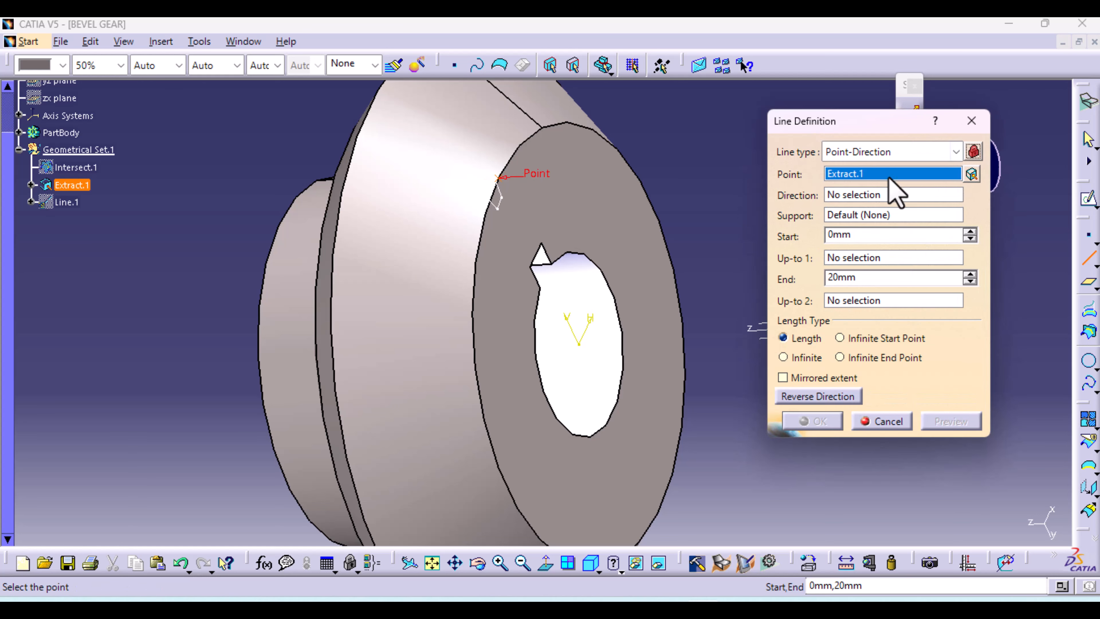
right_click(847, 196)
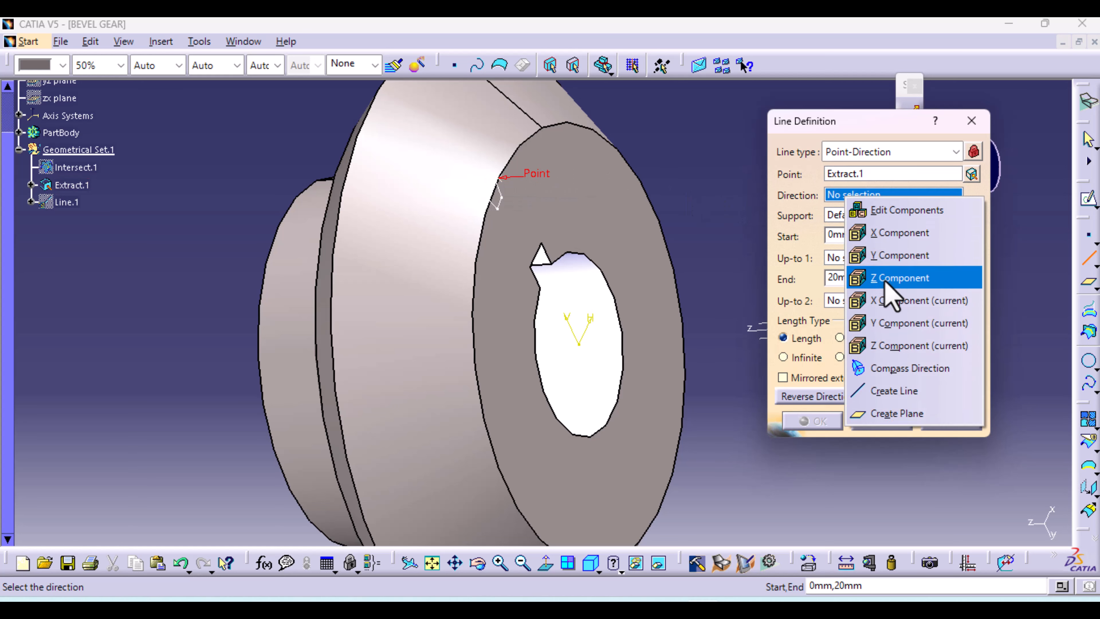
click(883, 278)
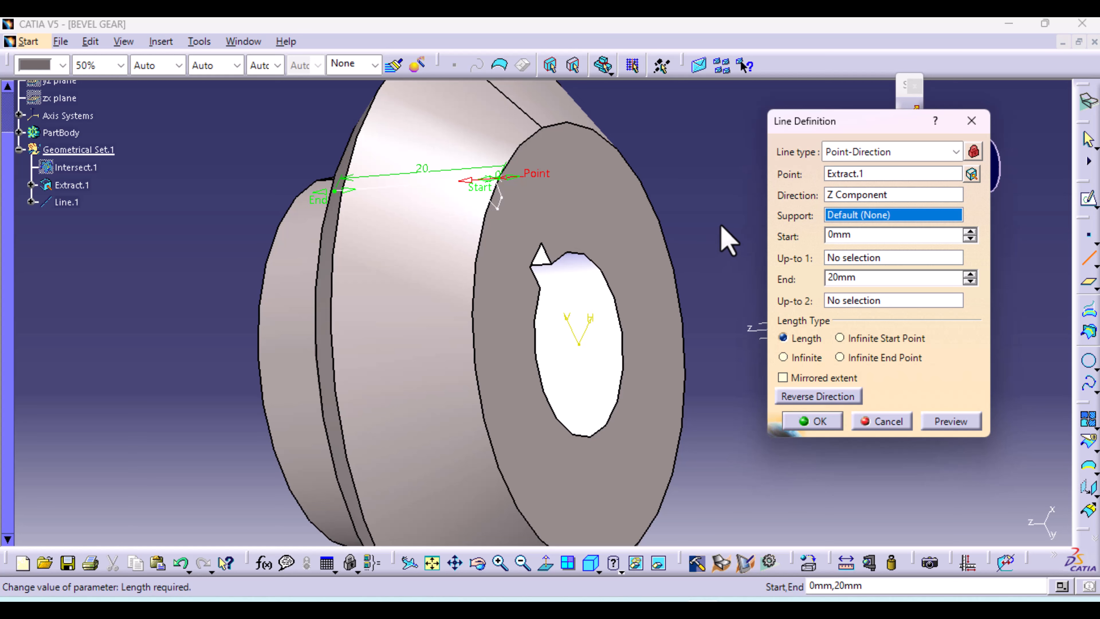
middle_drag(723, 225, 622, 252)
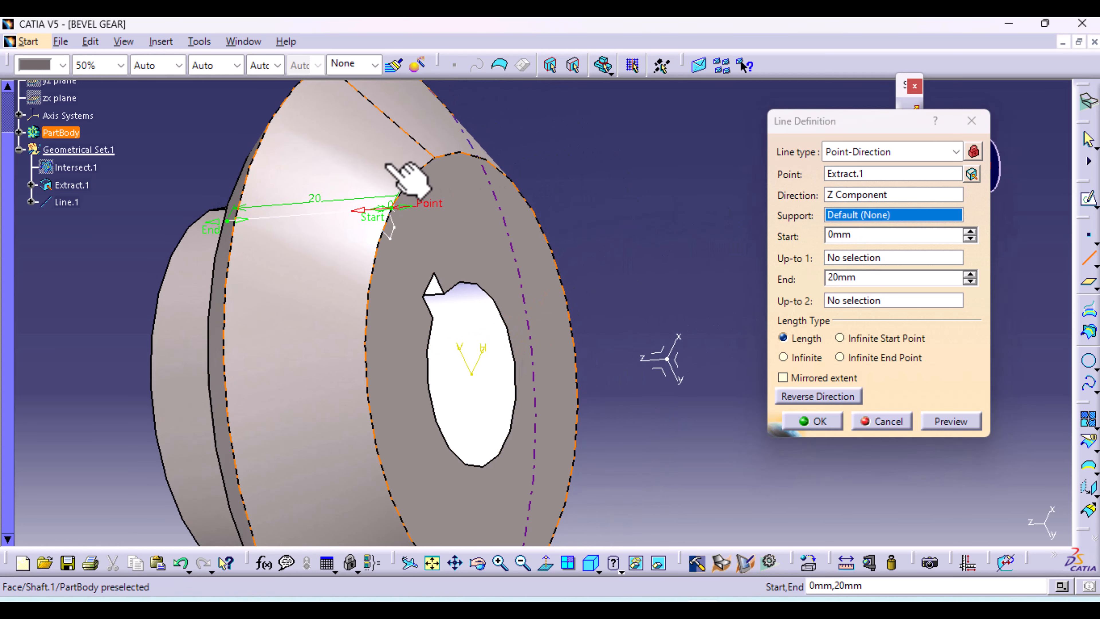
click(362, 165)
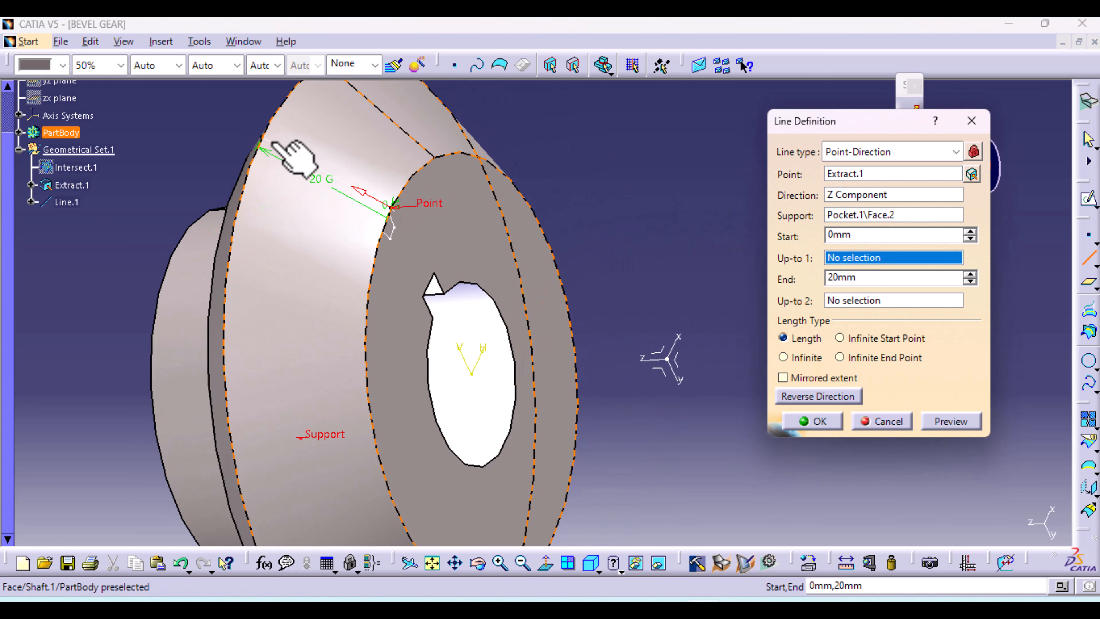
click(831, 422)
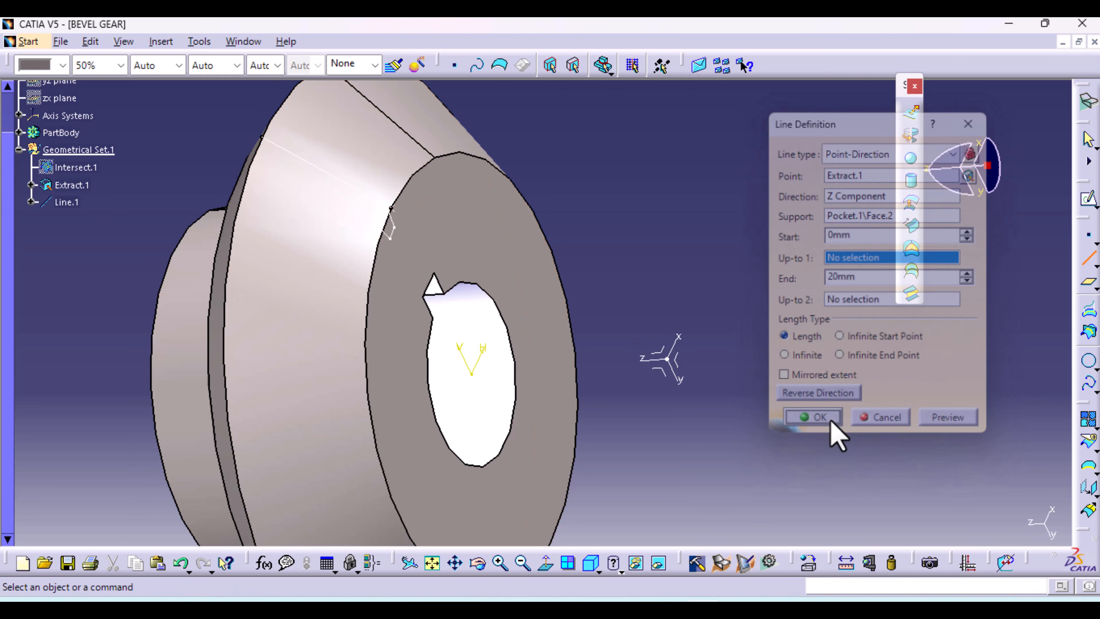
Switch to the Part Design workbench, define PartBody as the work object and expand its features in the tree
click(768, 562)
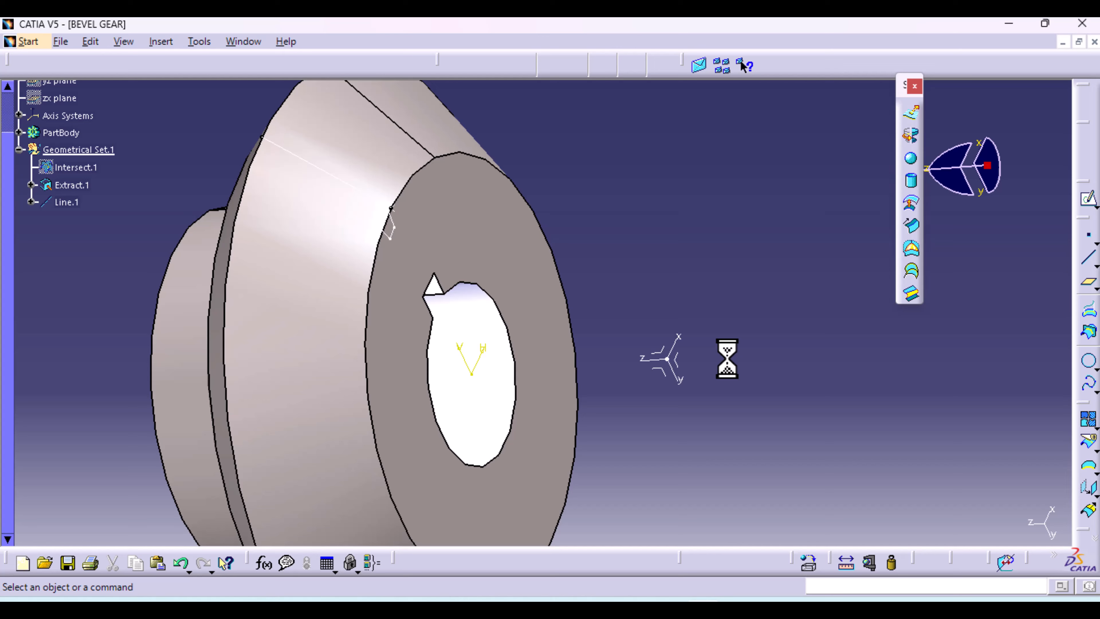
middle_drag(801, 291, 792, 349)
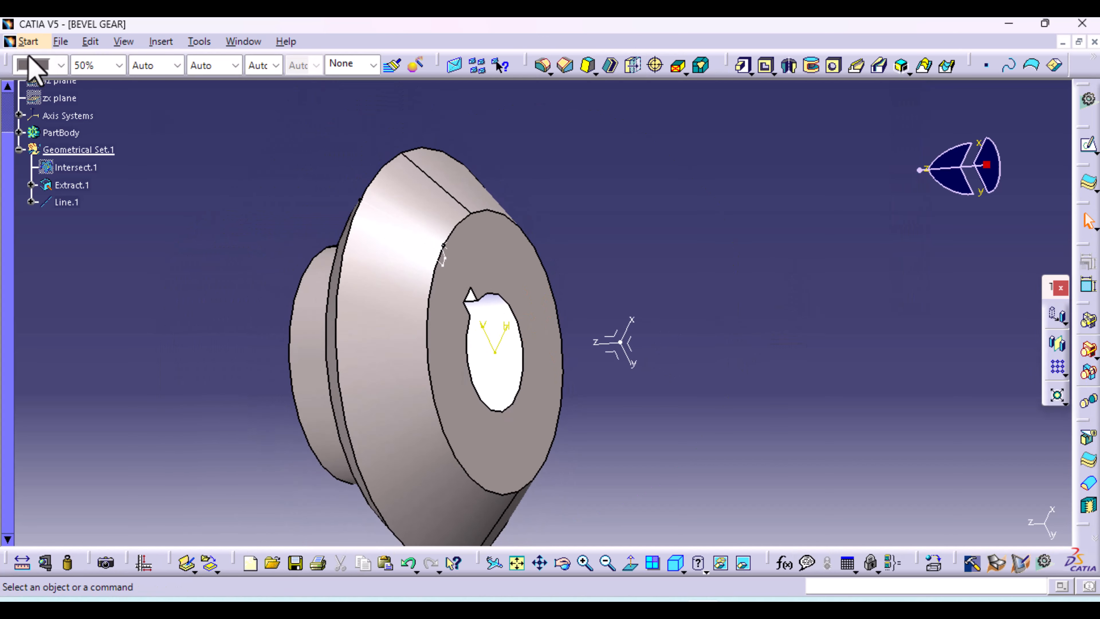
scroll(92, 155, up, 2)
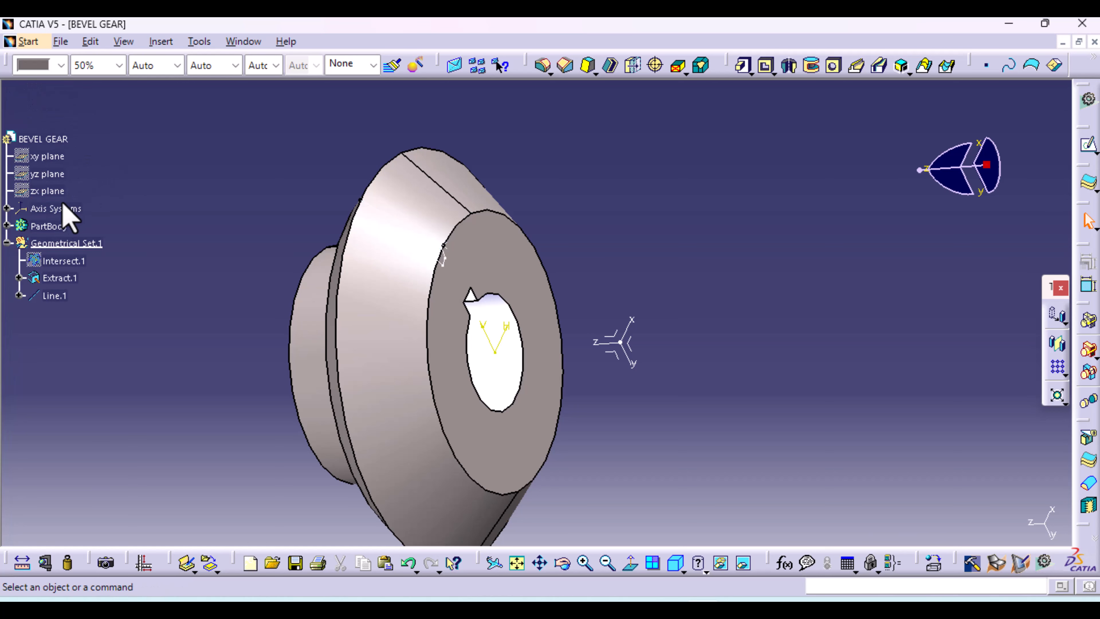
right_click(54, 233)
click(161, 359)
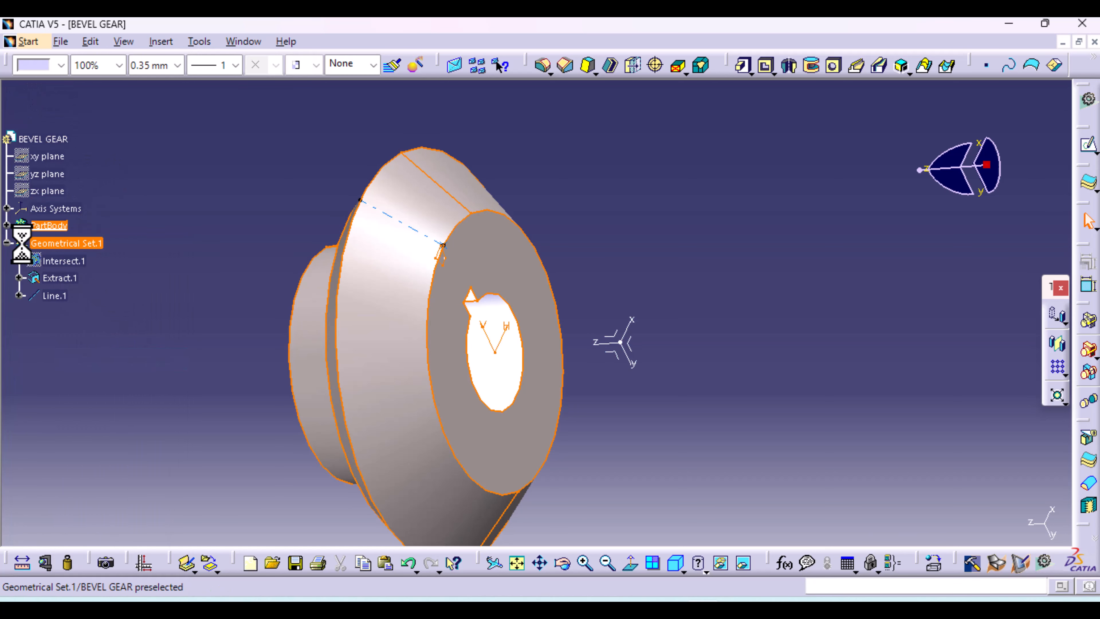
click(8, 225)
click(665, 236)
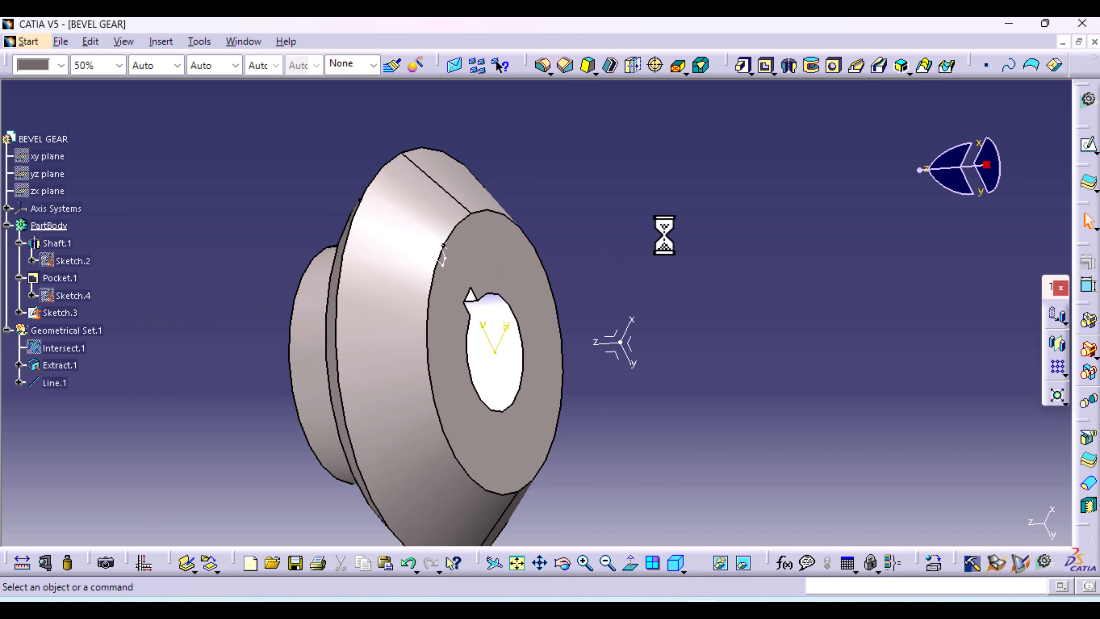
Cut a Pocket from the tooth profile Sketch.3 with limit Up to last, using Line.1 as its direction instead of normal to profile
click(768, 67)
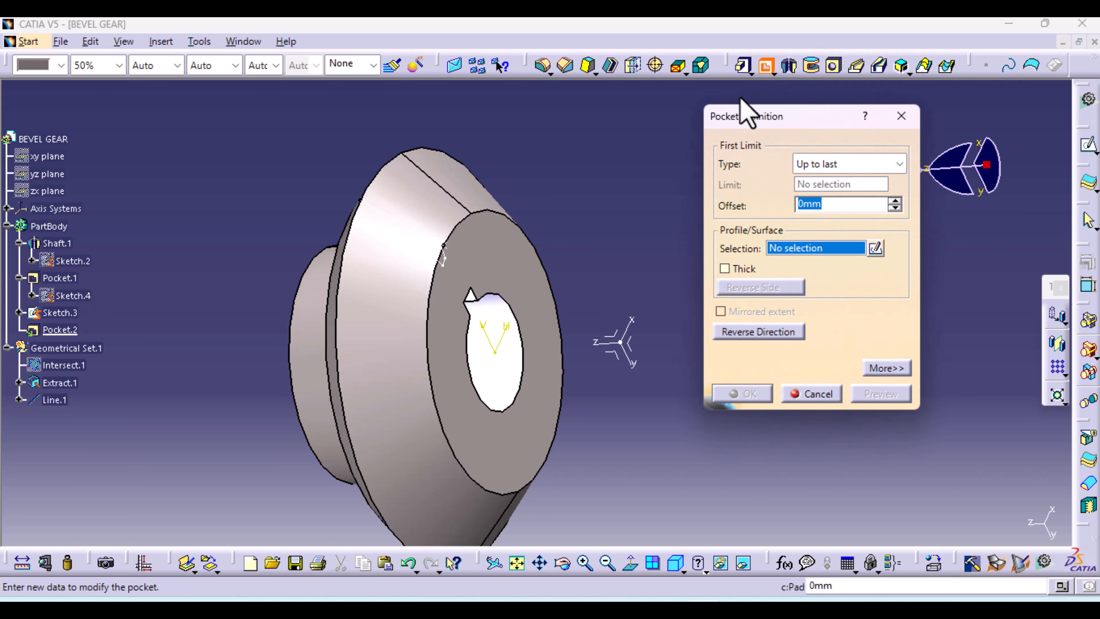
click(441, 259)
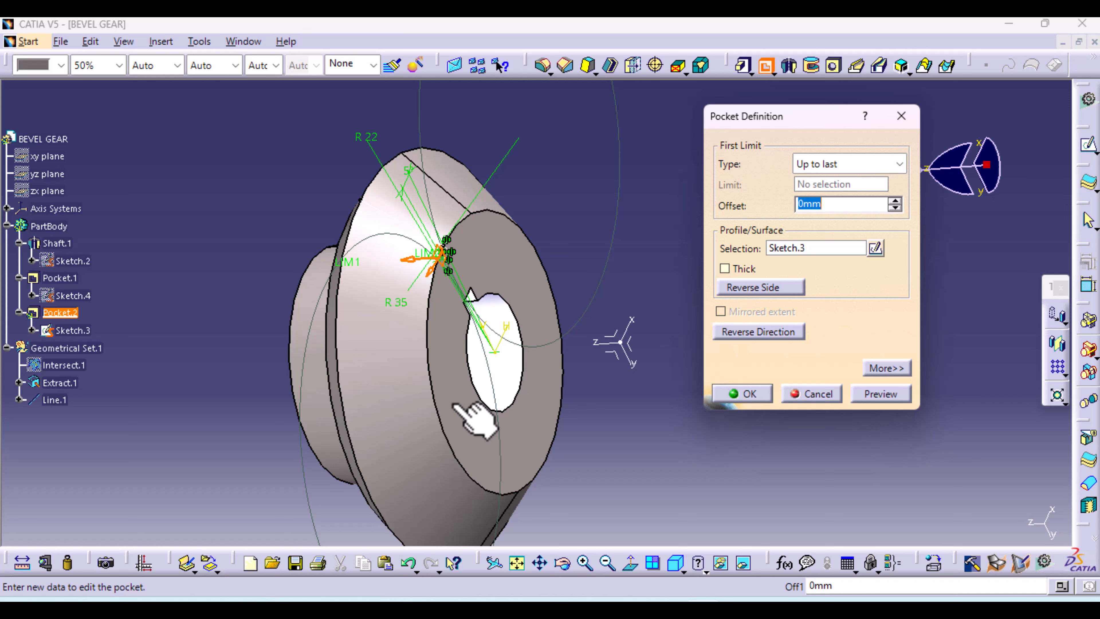
click(895, 369)
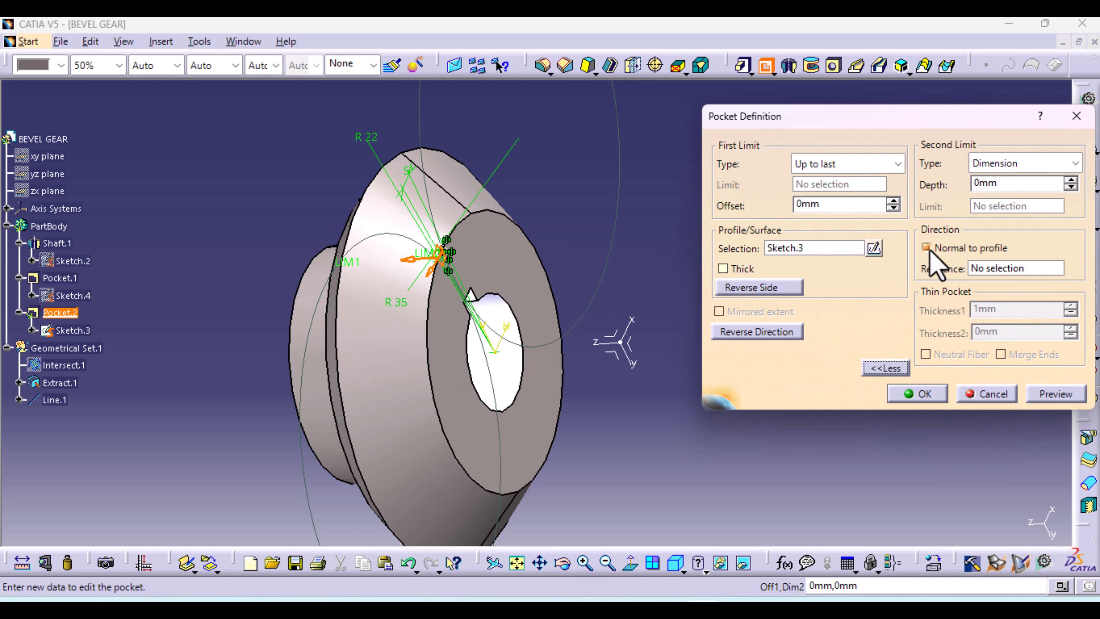
click(929, 251)
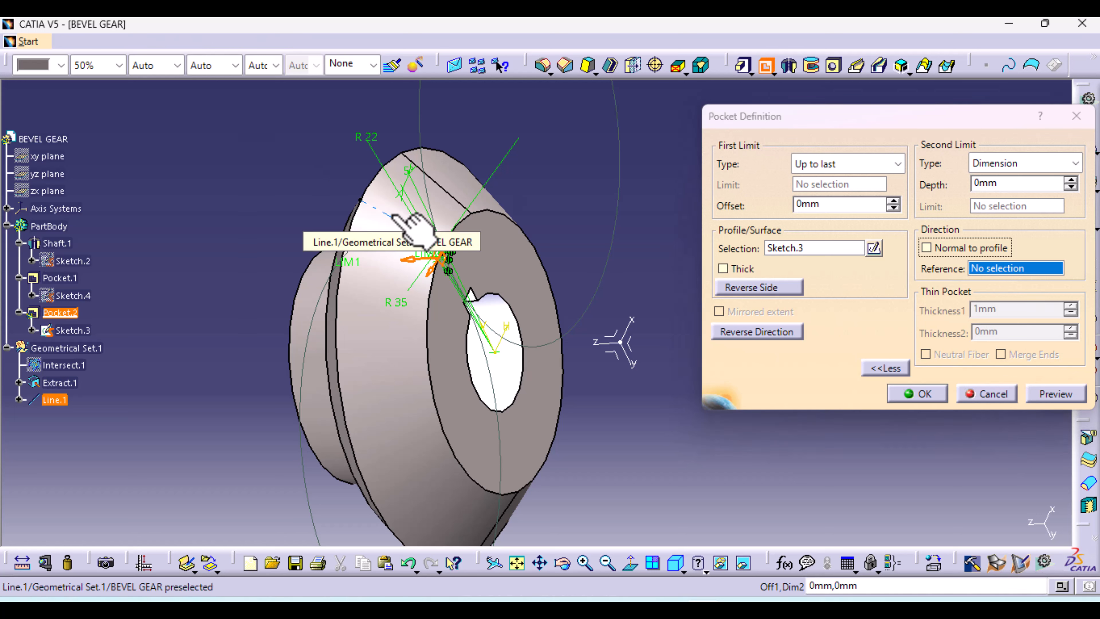
click(414, 227)
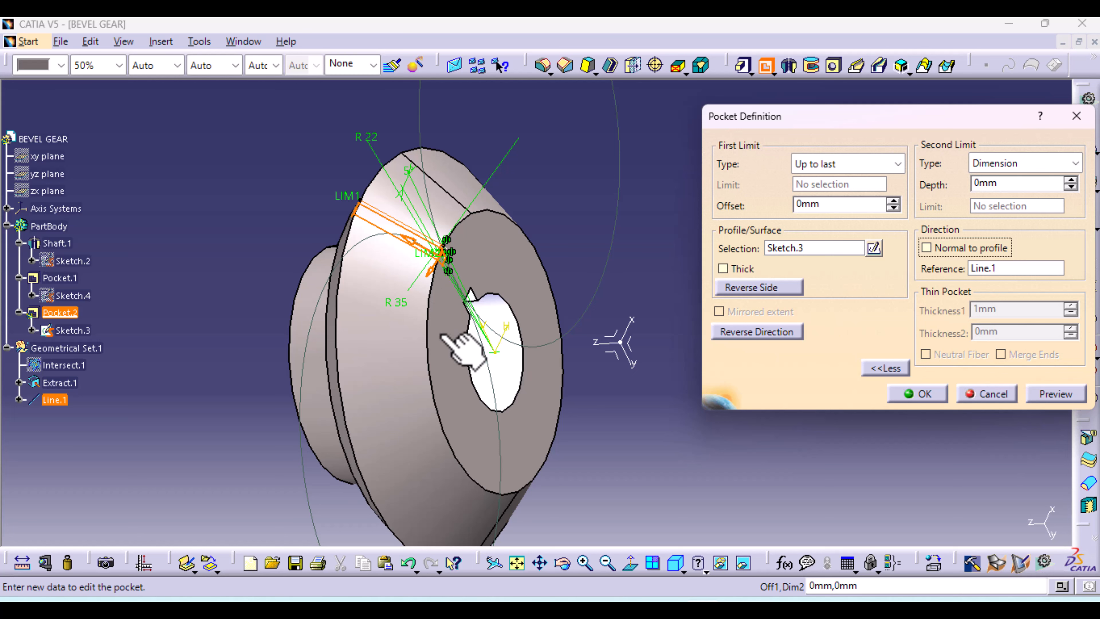
ctrl+middle_drag(420, 236, 627, 386)
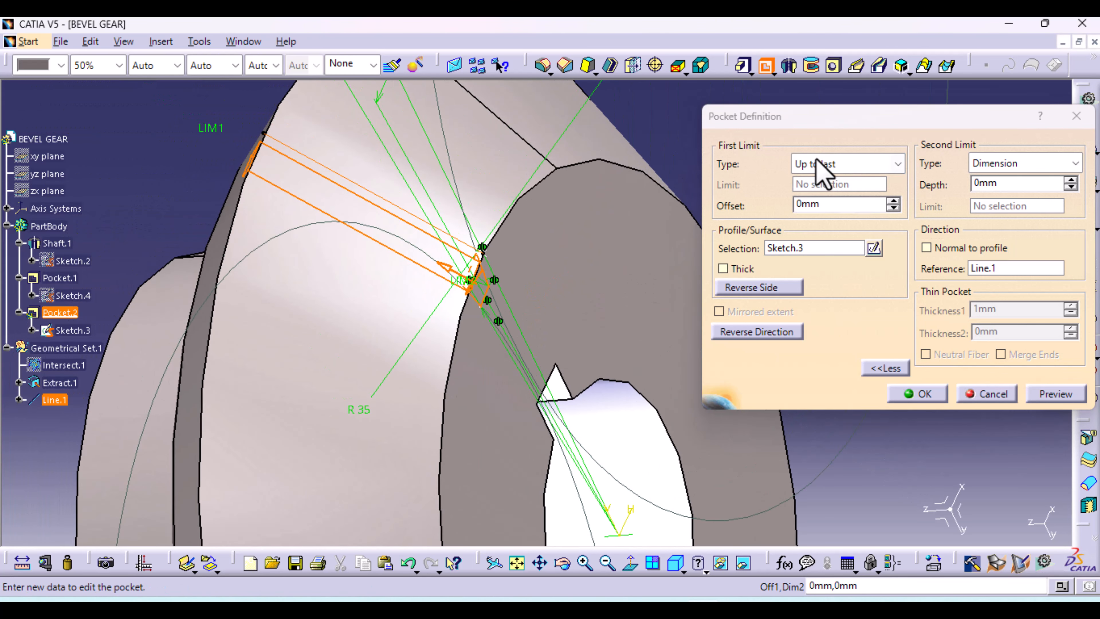
click(911, 394)
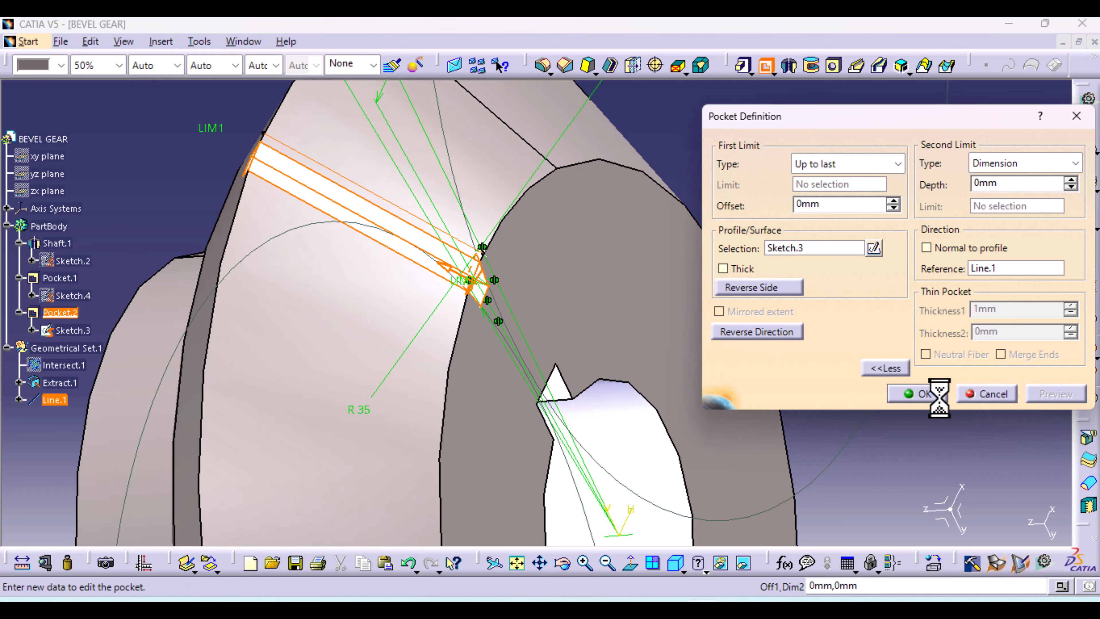
Hide the extracted point at the end of the tooth cut on the bottom face's edge
middle_drag(717, 444, 521, 376)
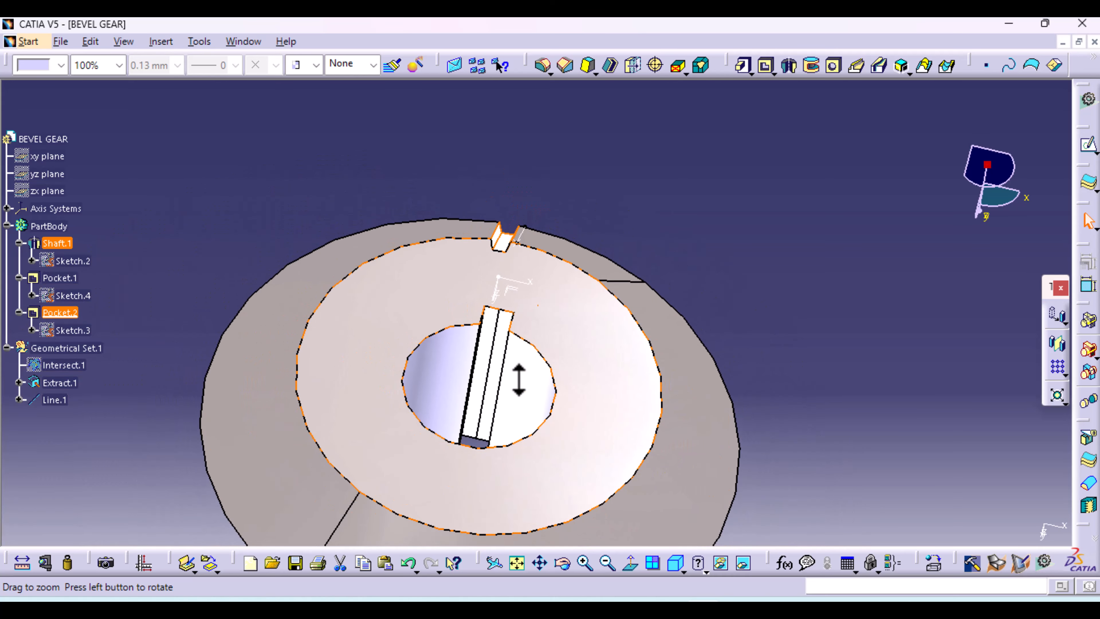
middle_drag(517, 309, 405, 320)
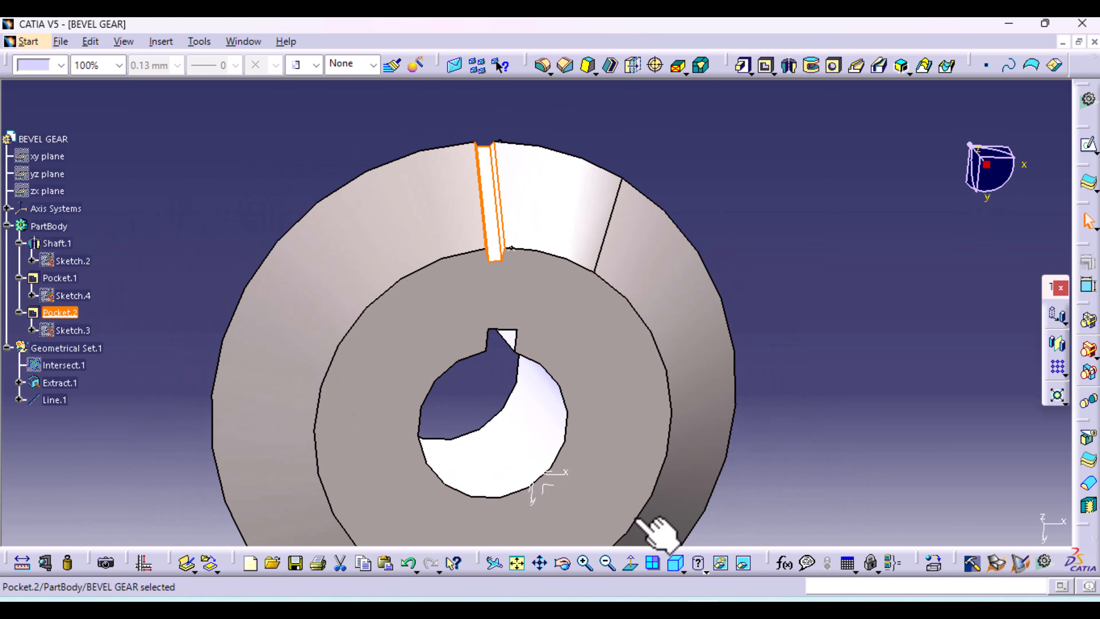
right_click(511, 248)
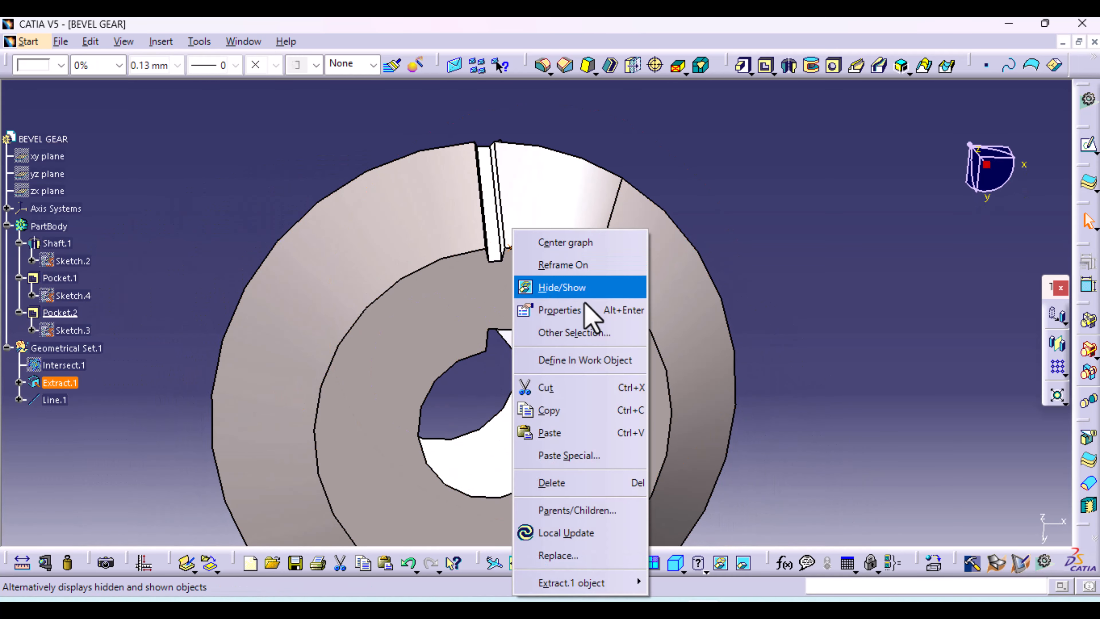
click(584, 287)
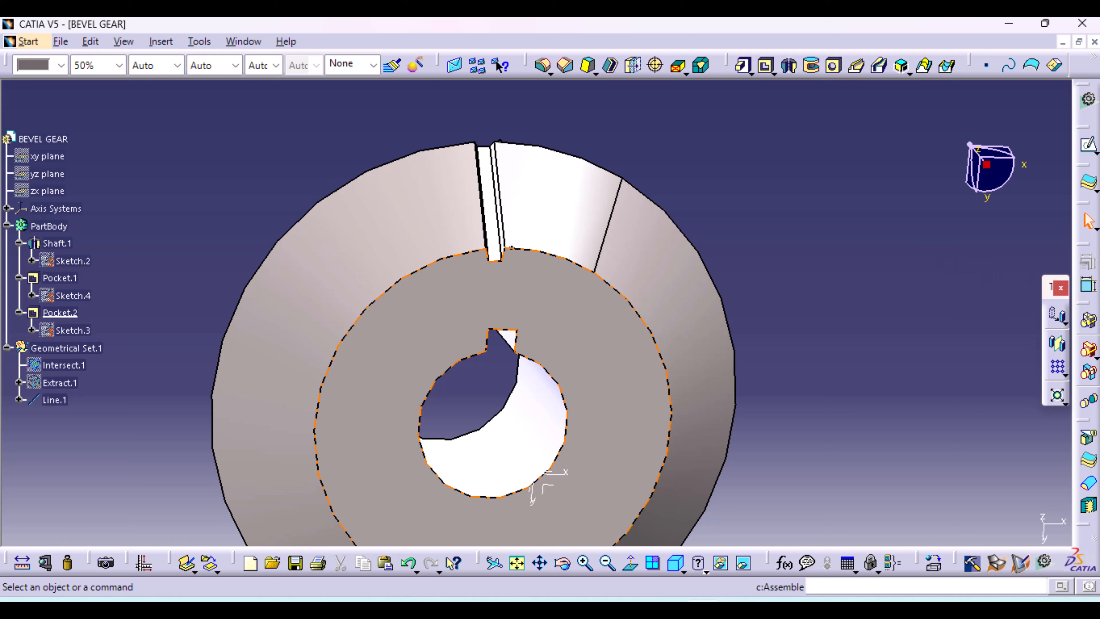
Set up a circular pattern of the tooth-gap Pocket.2 with the axis system's Z axis as its reference element
click(1062, 373)
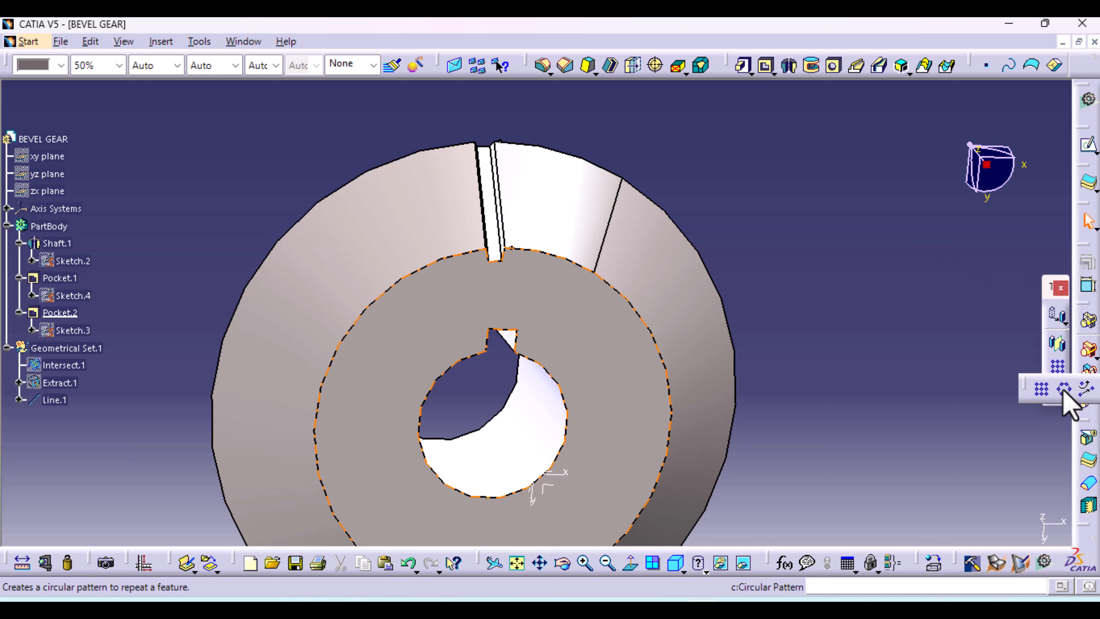
click(1064, 390)
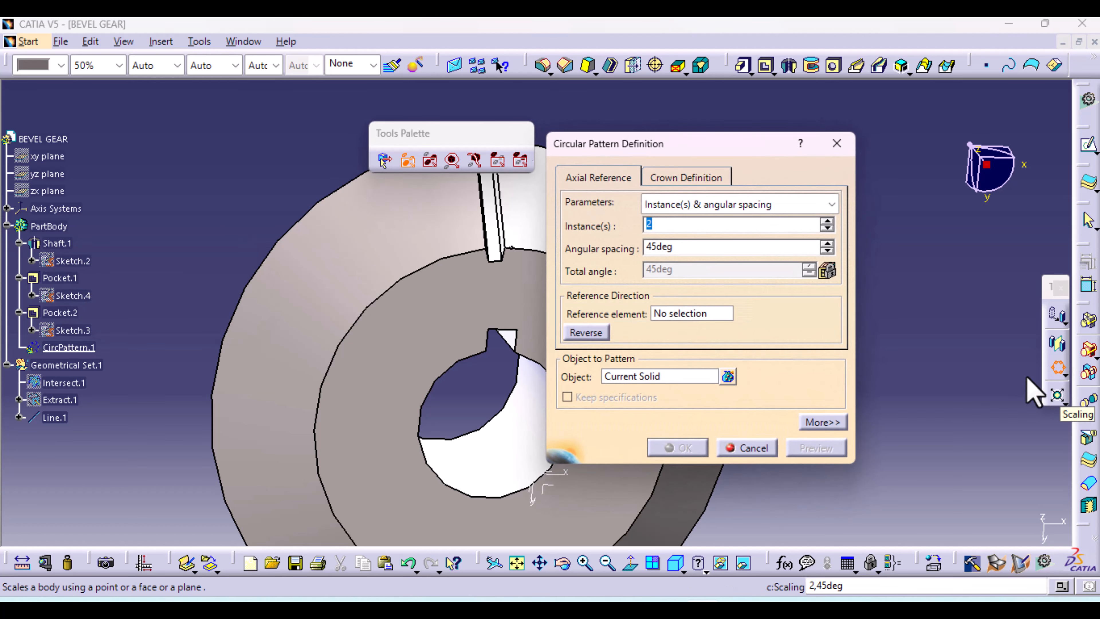
click(614, 377)
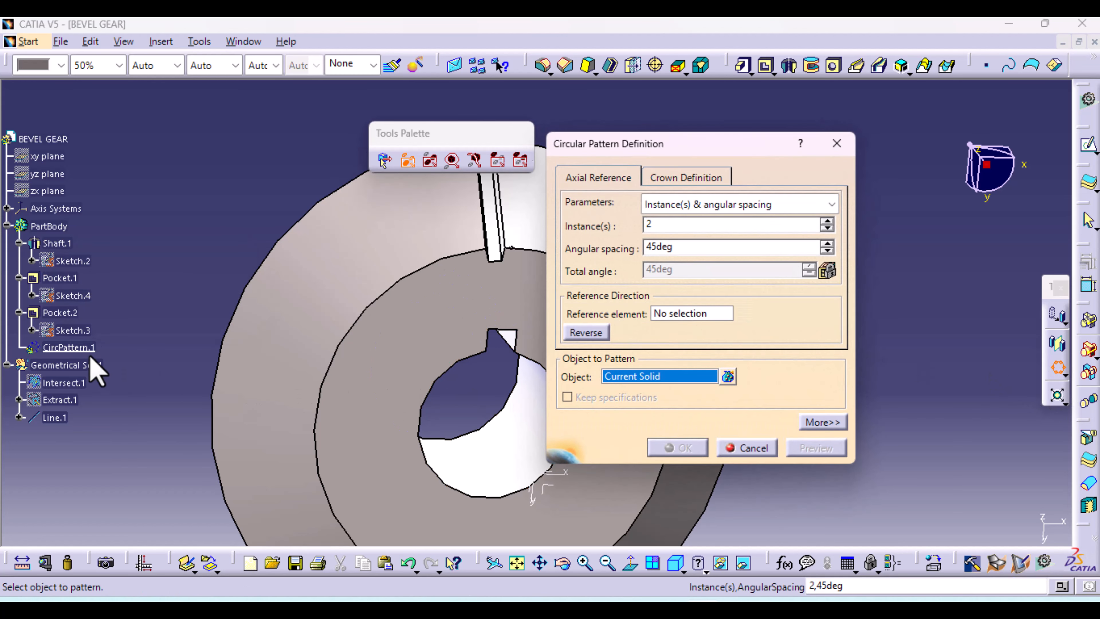
click(78, 315)
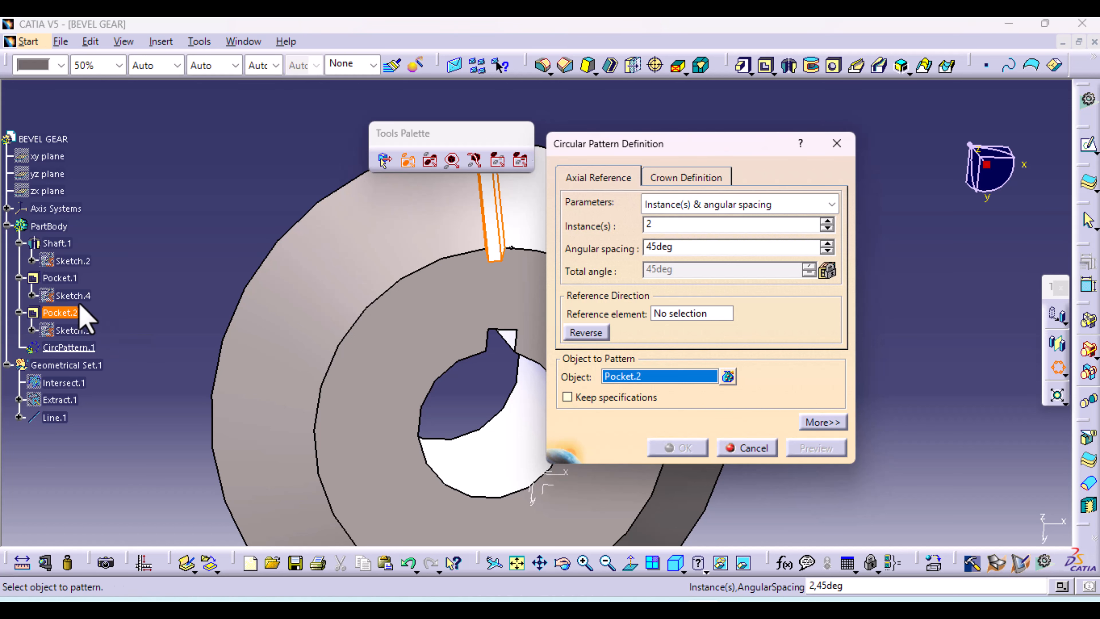
click(682, 313)
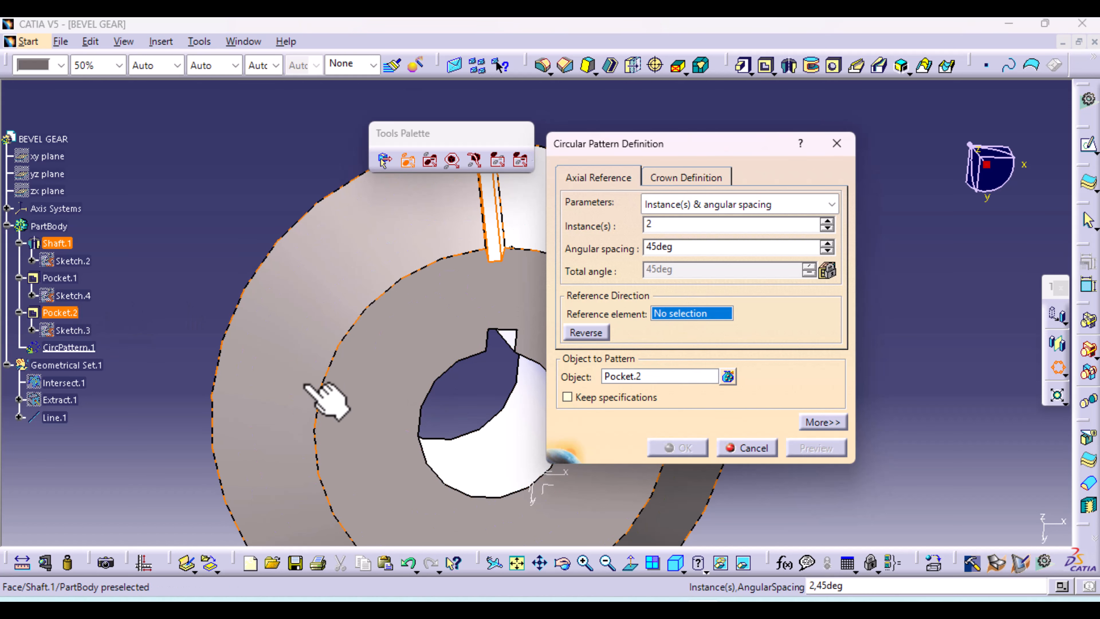
middle_drag(358, 284, 203, 226)
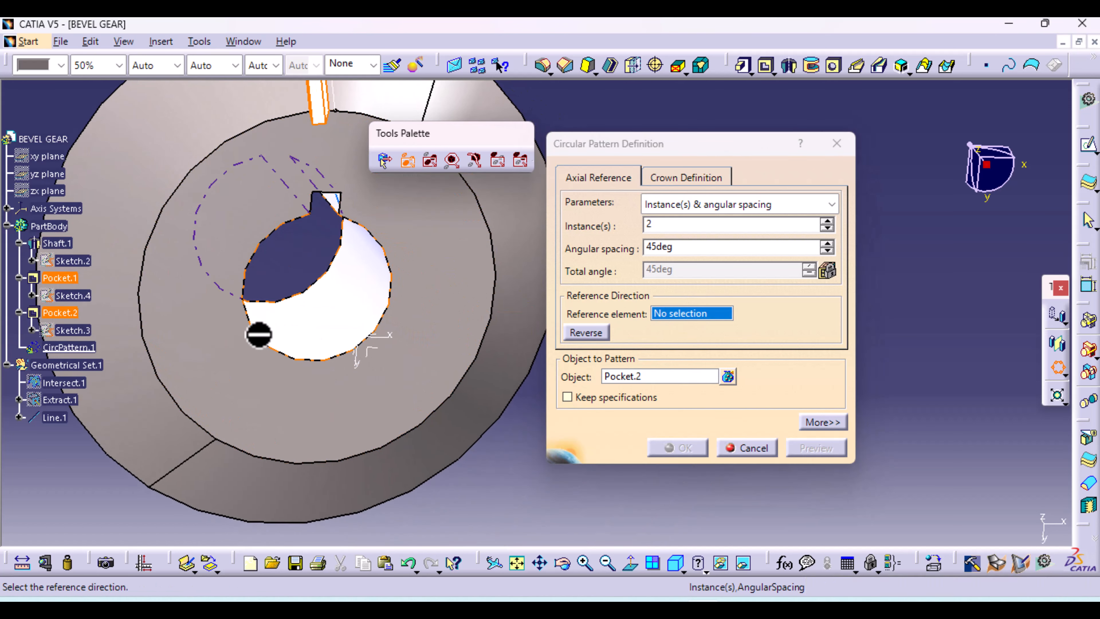
middle_drag(257, 331, 422, 409)
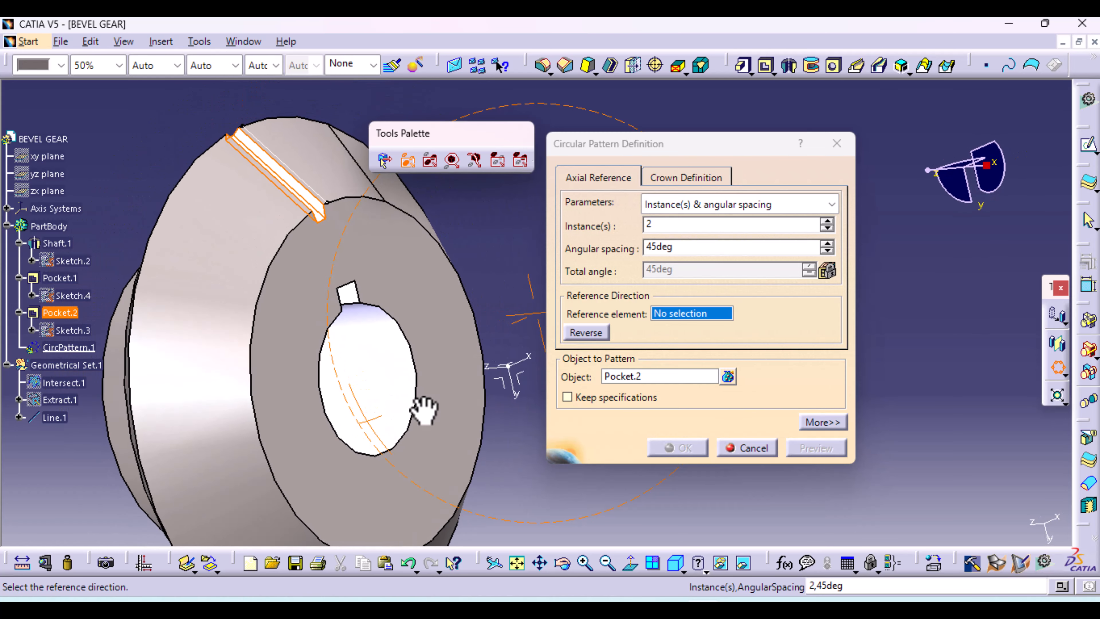
click(492, 364)
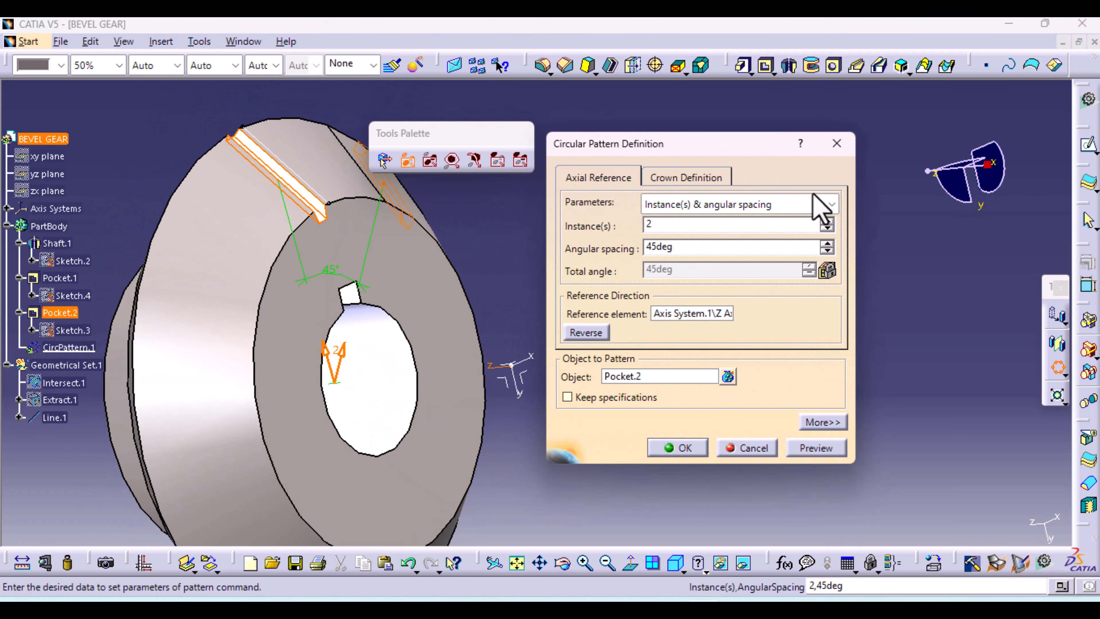
Define the pattern as a Complete crown with 36 instances, preview it and create the tooth gaps around the gear
click(814, 204)
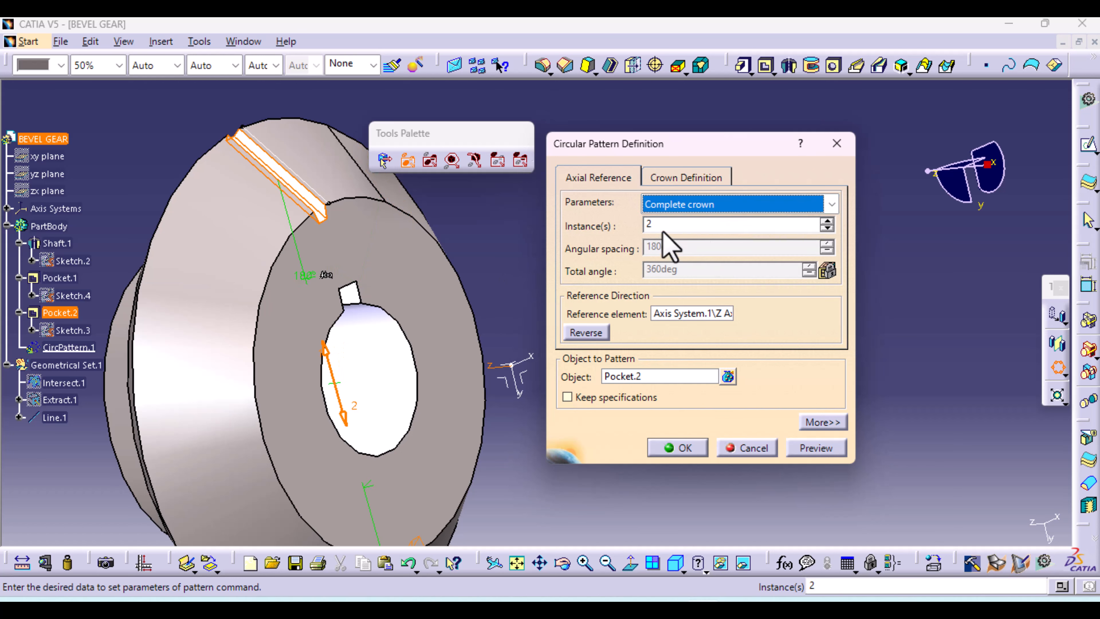
click(648, 226)
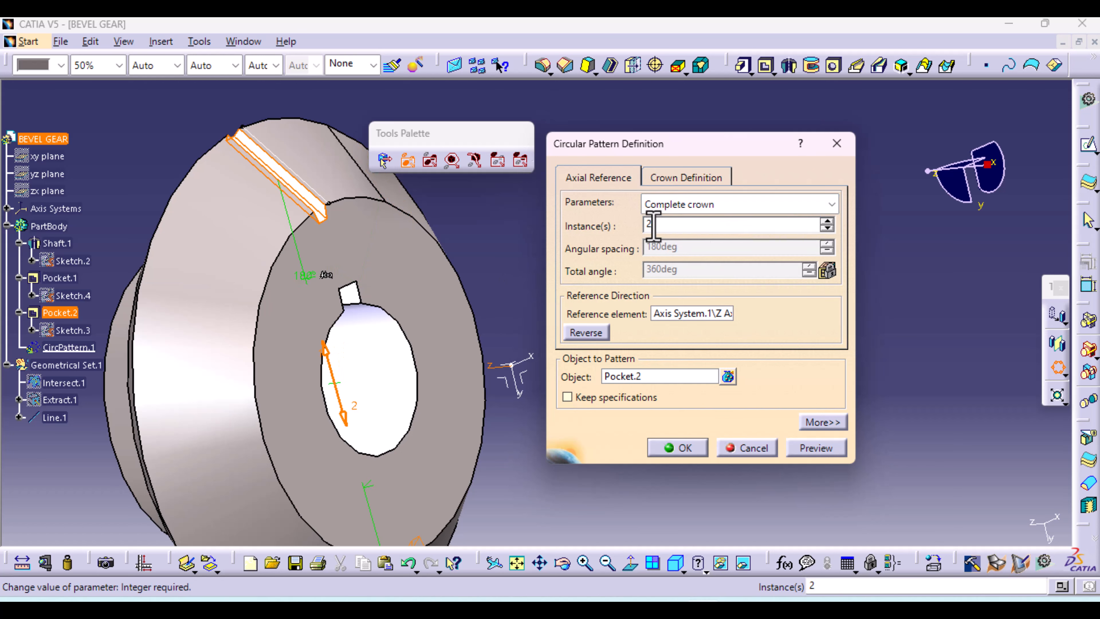
drag(653, 225, 634, 225)
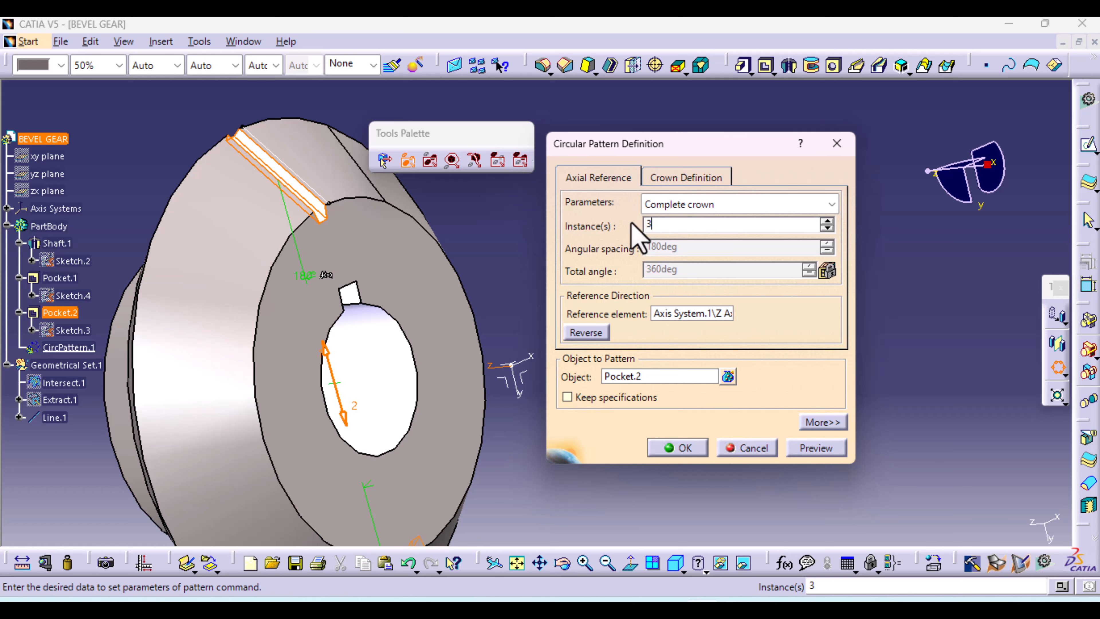
click(814, 448)
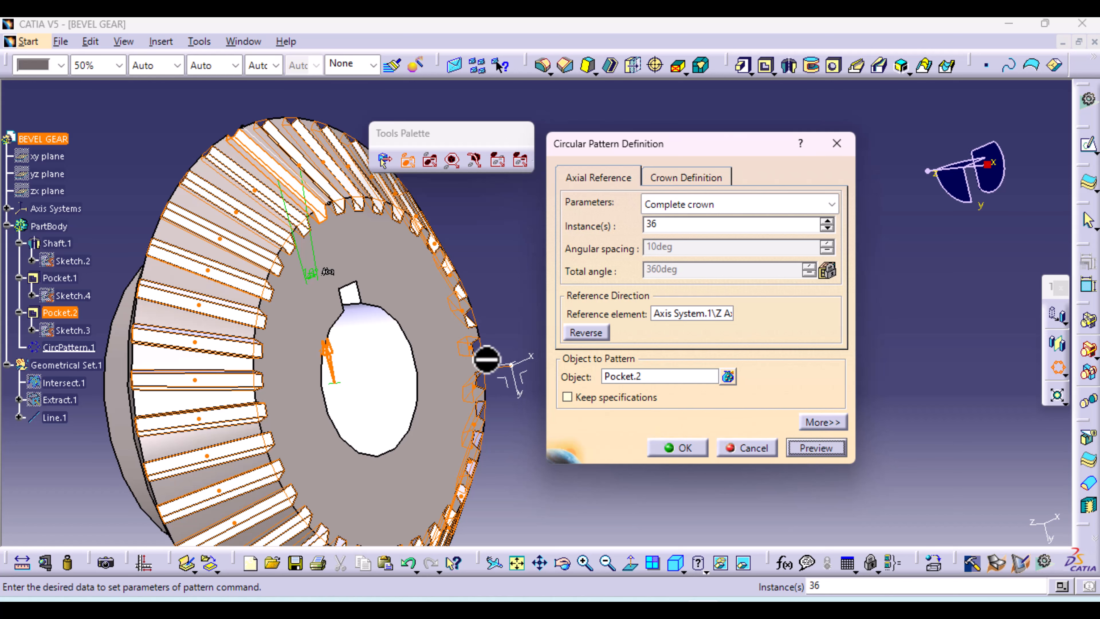
middle_drag(479, 275, 327, 314)
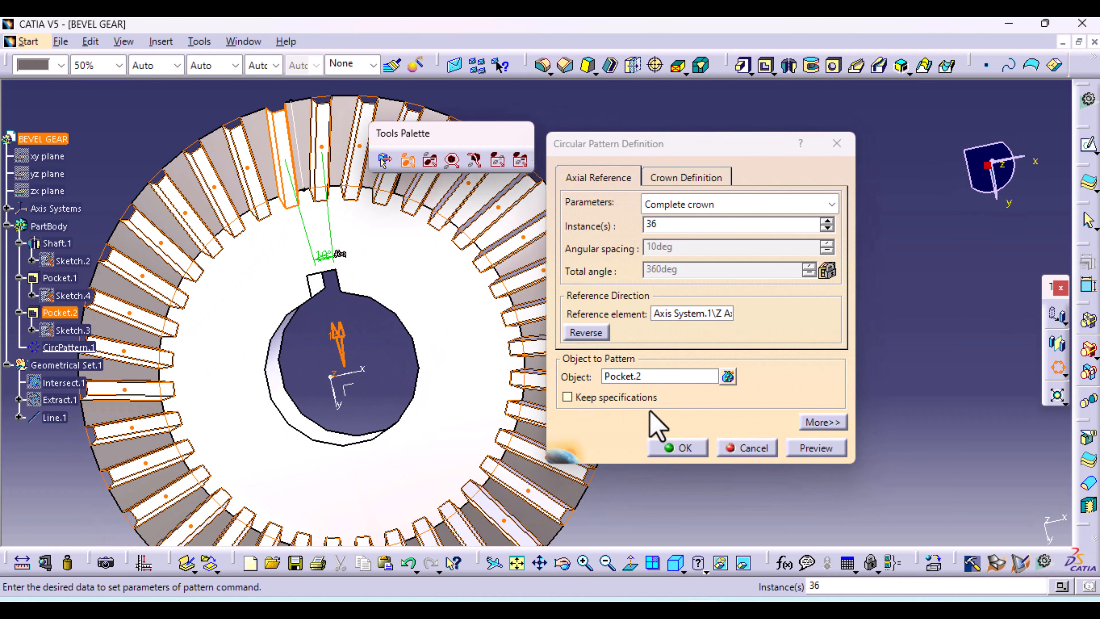
click(679, 447)
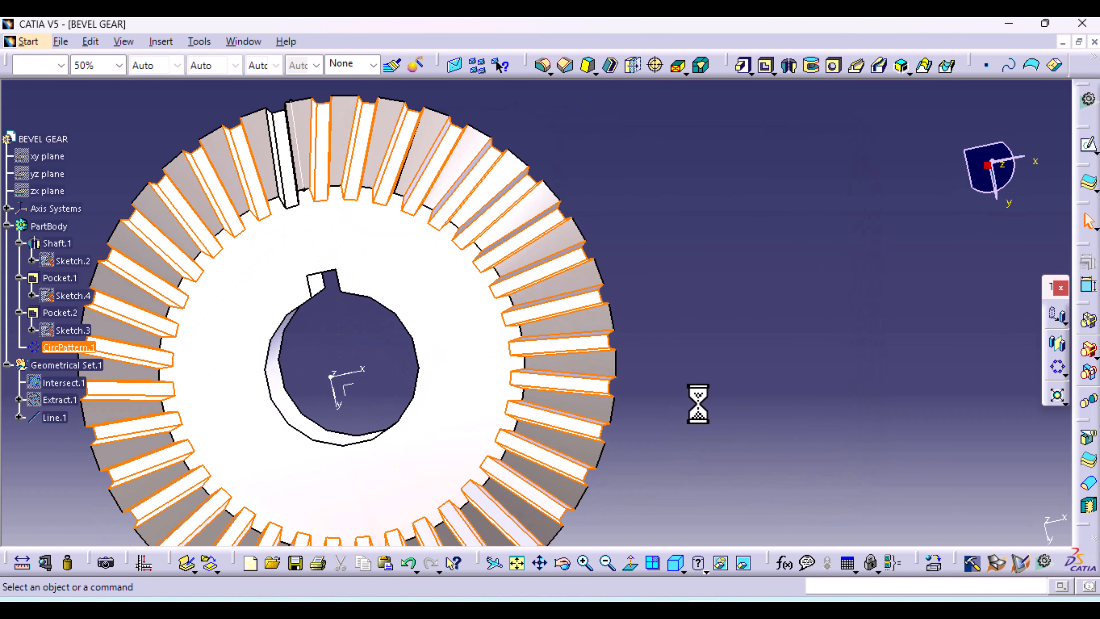
Hide the direction line Line.1 on the conical face and the axis system beside the gear
middle_drag(660, 241, 673, 330)
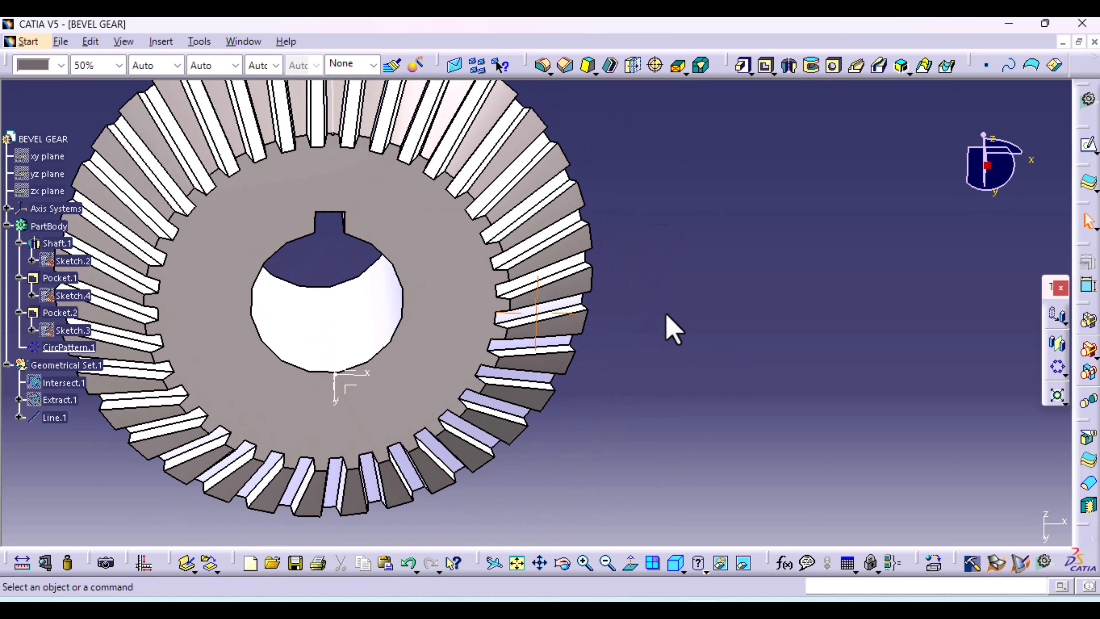
middle_drag(557, 292, 694, 483)
right_click(510, 342)
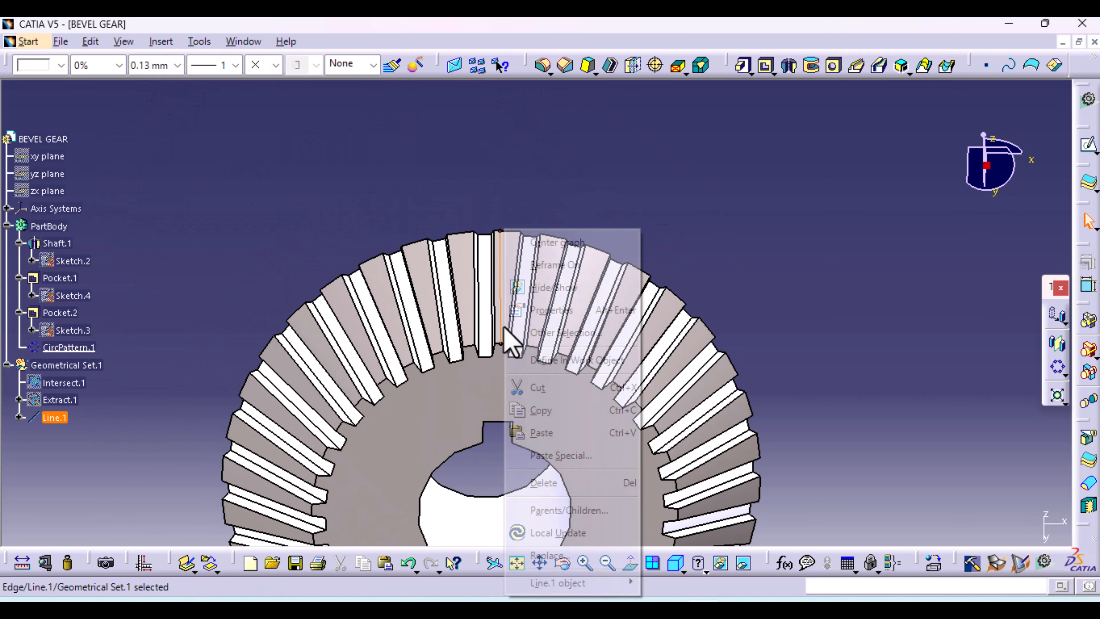
click(553, 287)
middle_drag(547, 291, 554, 360)
middle_drag(471, 302, 666, 360)
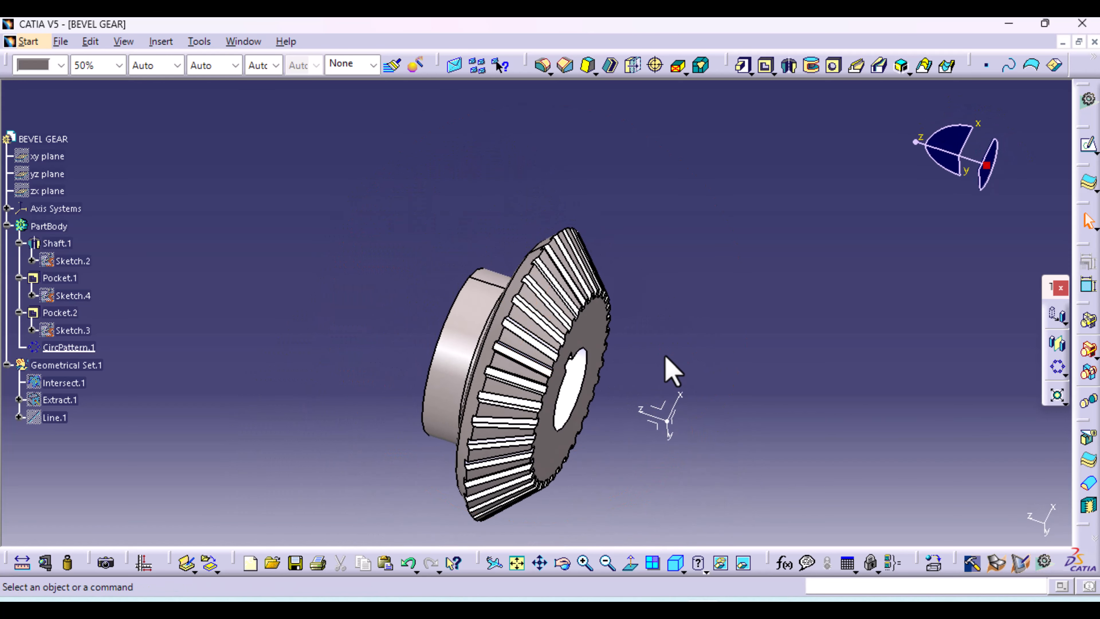
click(665, 418)
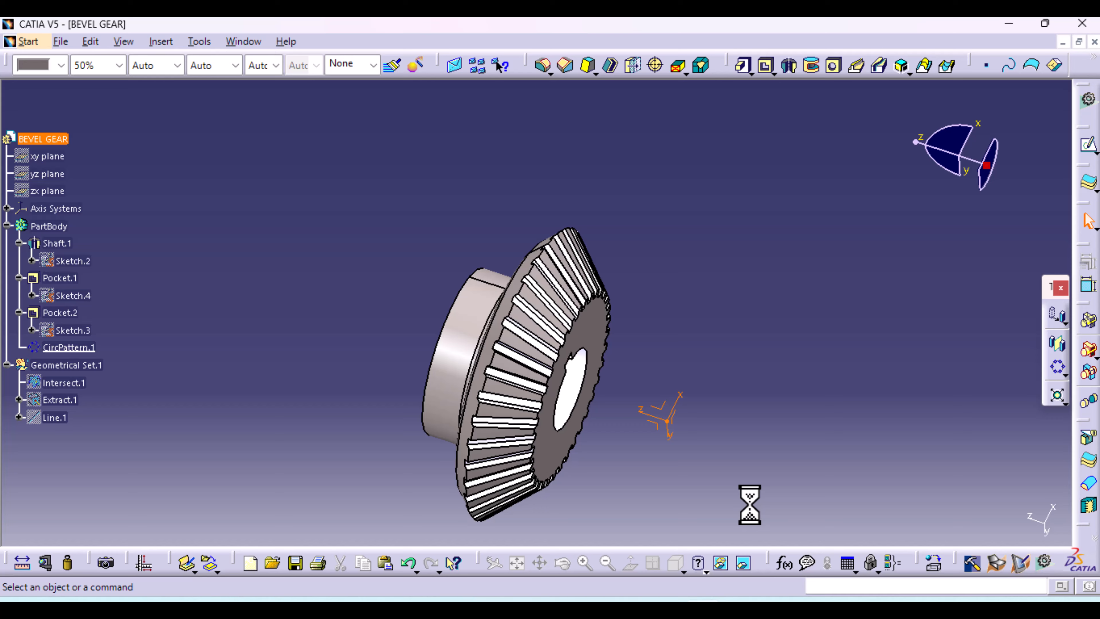
click(719, 567)
Apply the Steel material from the metal library to the gear's PartBody
scroll(644, 473, down, 1)
middle_drag(644, 472, 446, 327)
middle_drag(659, 425, 616, 318)
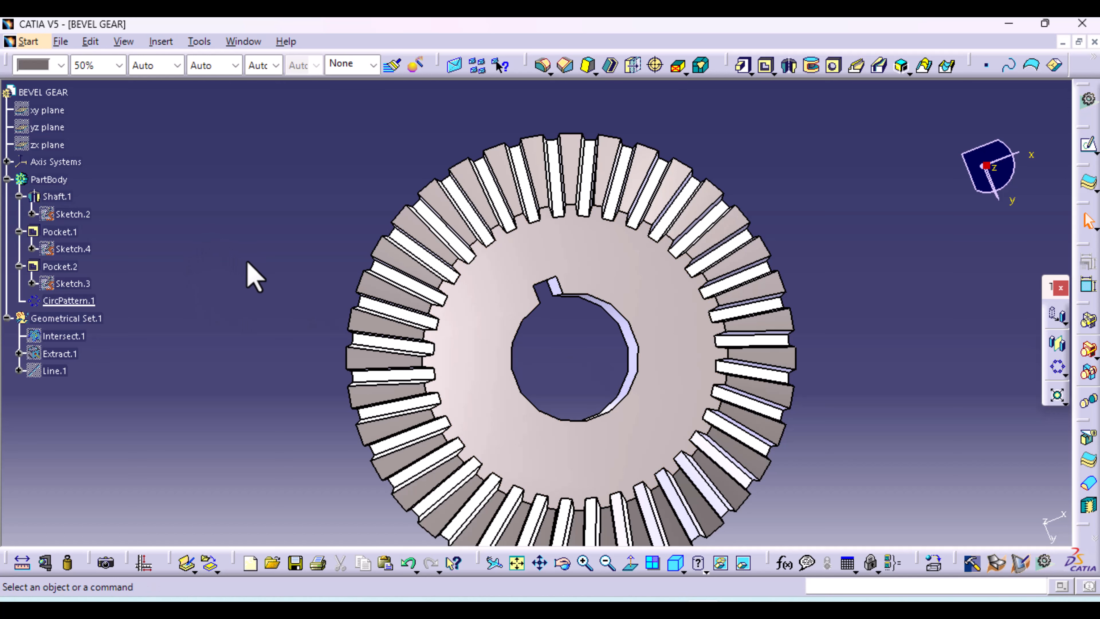
middle_drag(256, 277, 361, 270)
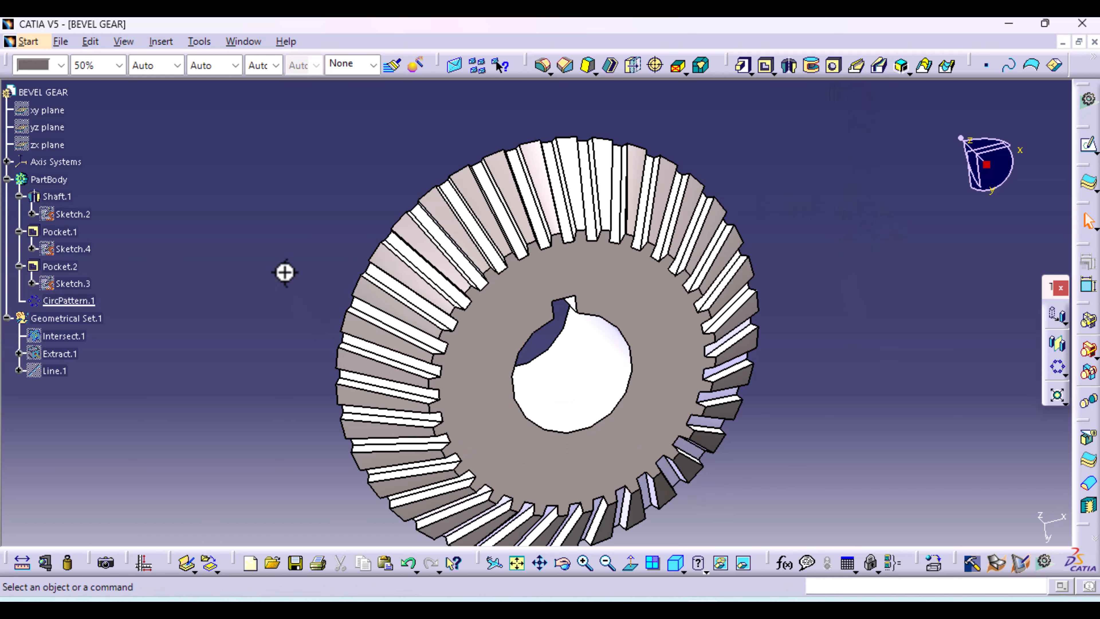
middle_drag(285, 270, 301, 460)
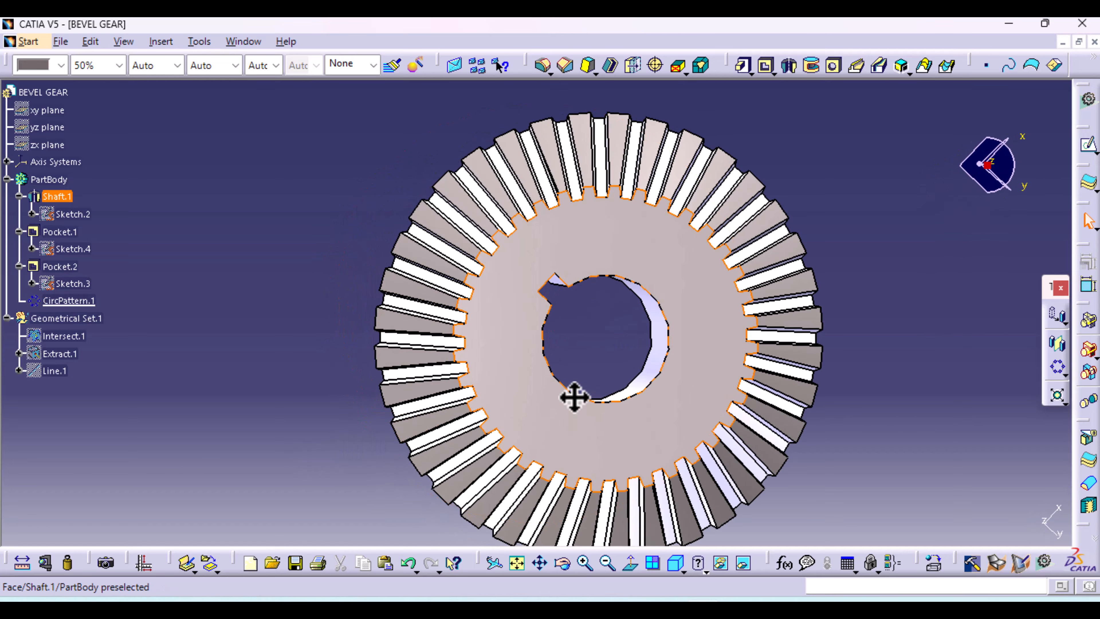
middle_drag(573, 397, 763, 408)
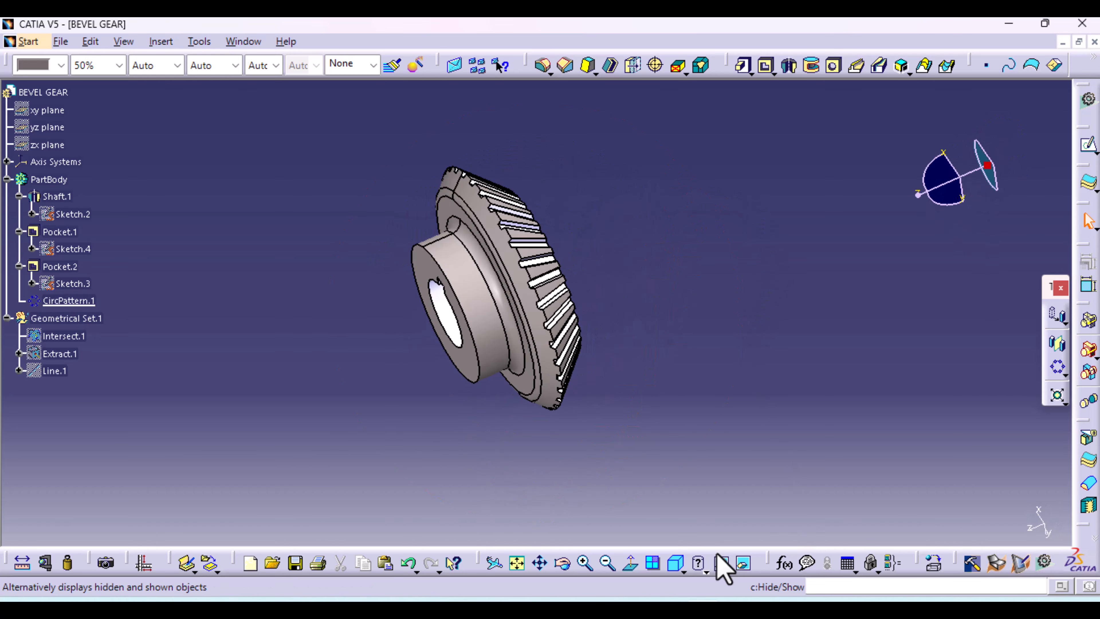
click(933, 562)
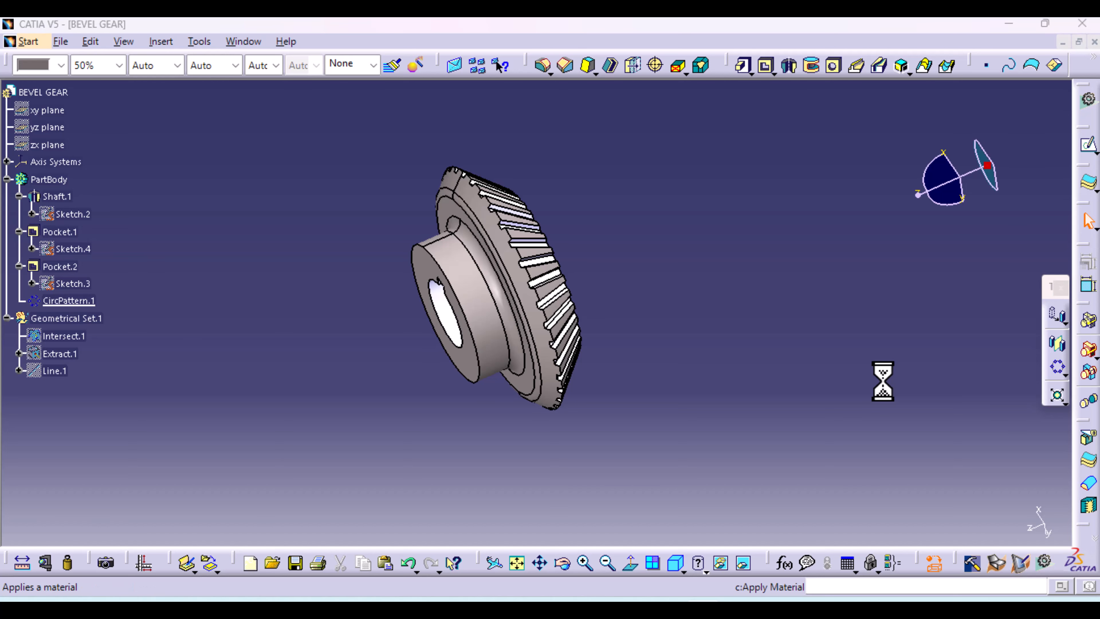
scroll(771, 303, down, 2)
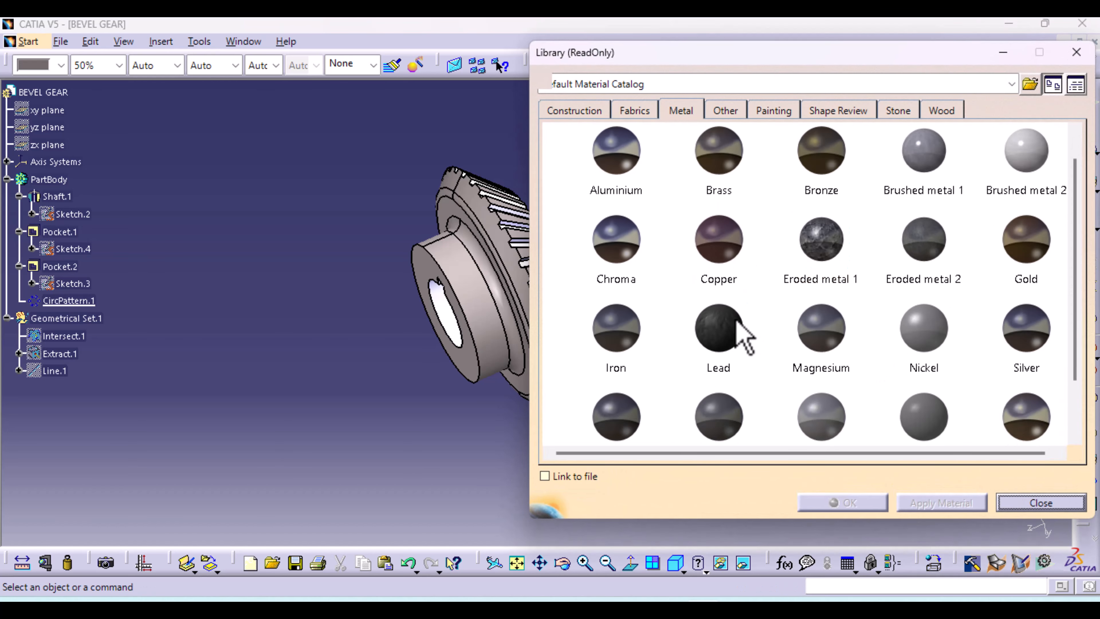
click(641, 367)
drag(662, 381, 489, 338)
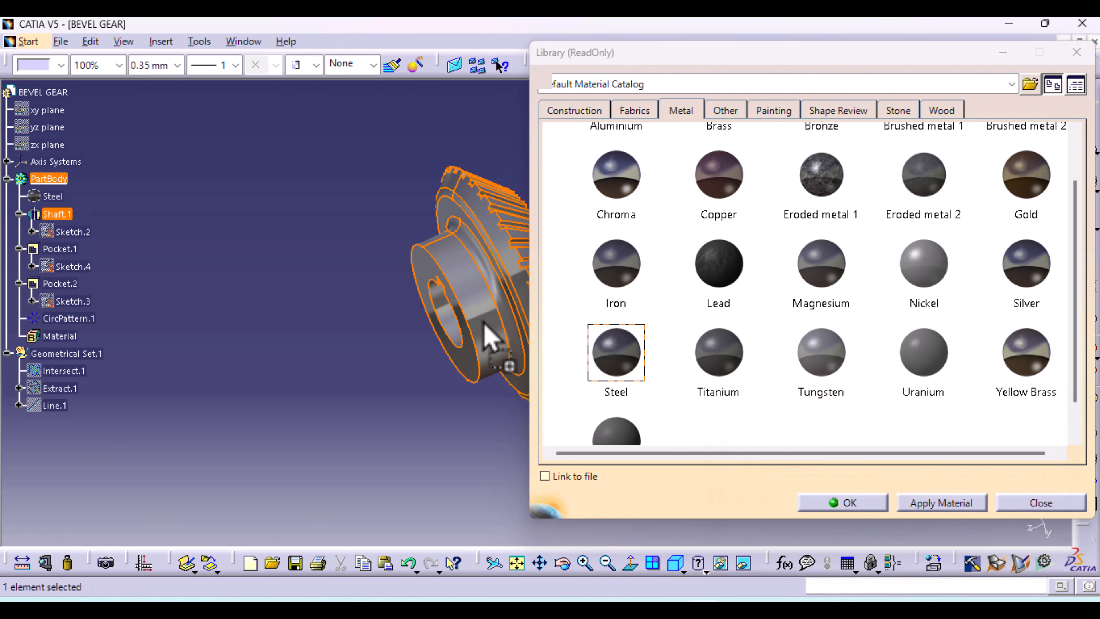
click(963, 502)
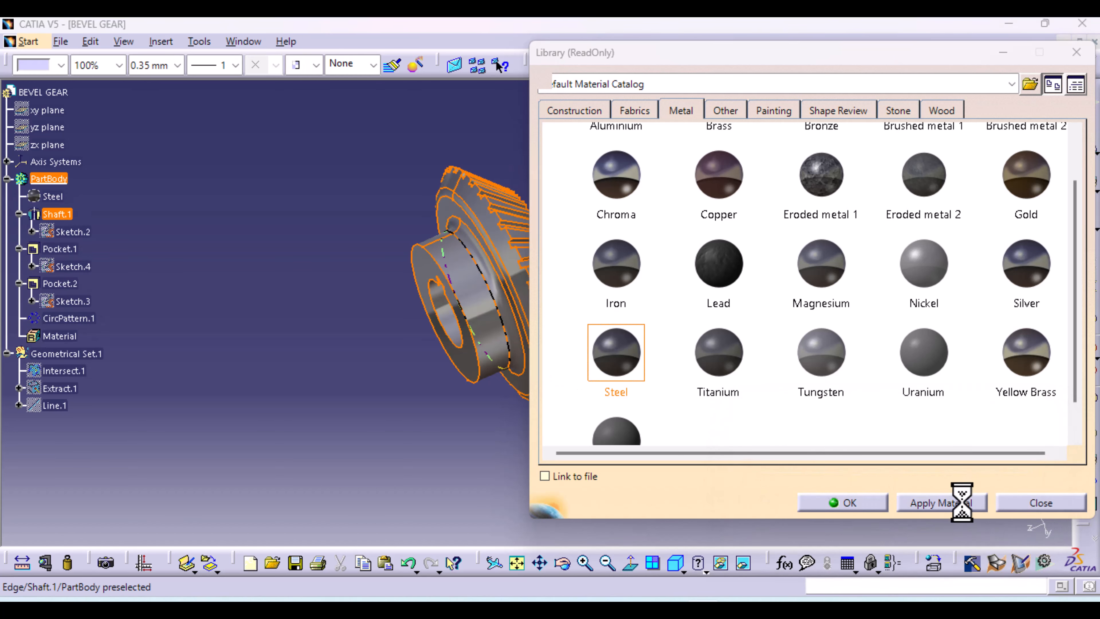
click(872, 503)
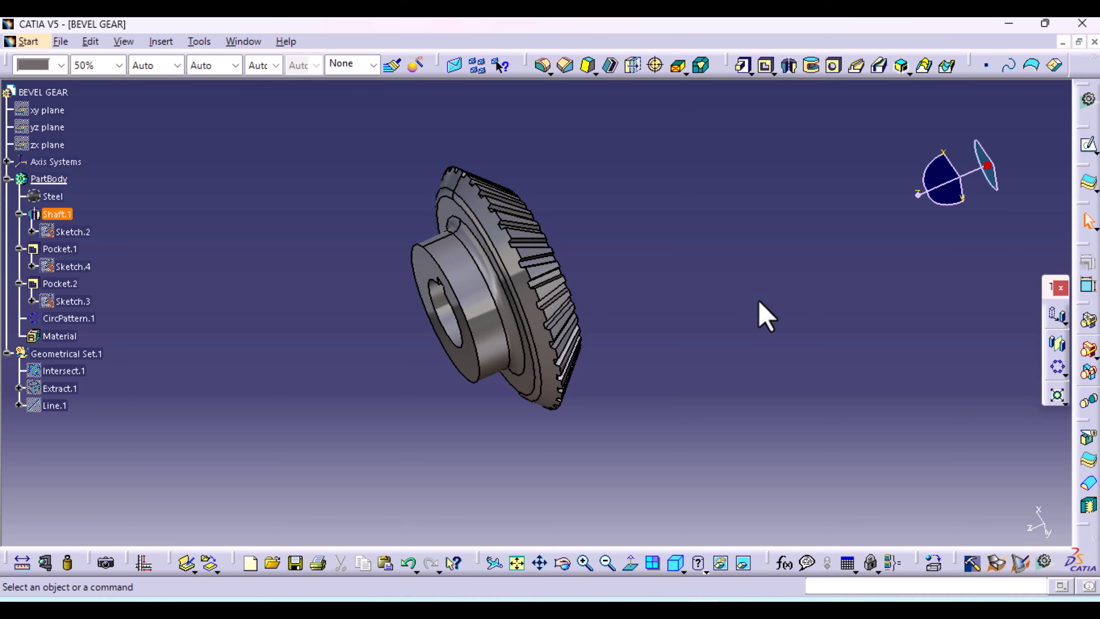